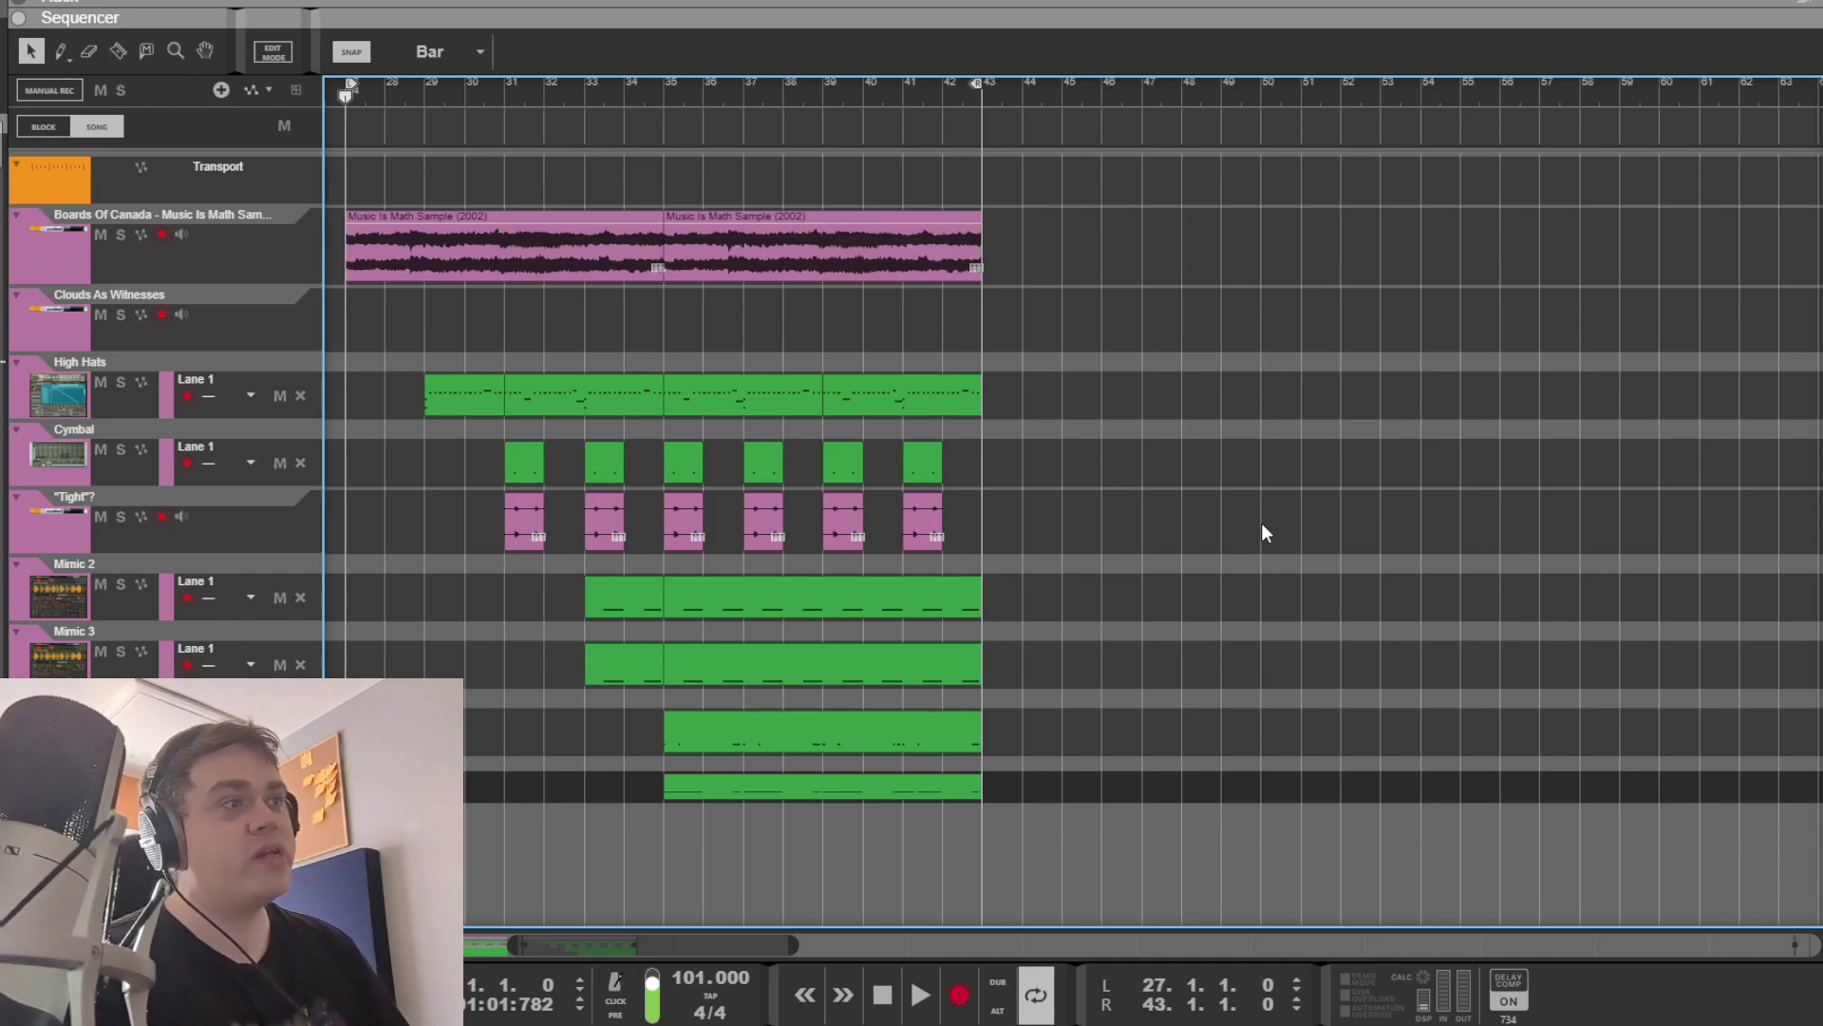
Step: Play the full arrangement of the loop starting at bar 27, with no clips selected, and stop it near bar 43
{"action": "left_click_drag", "start_coordinate": [1076, 351], "coordinate": [617, 259]}
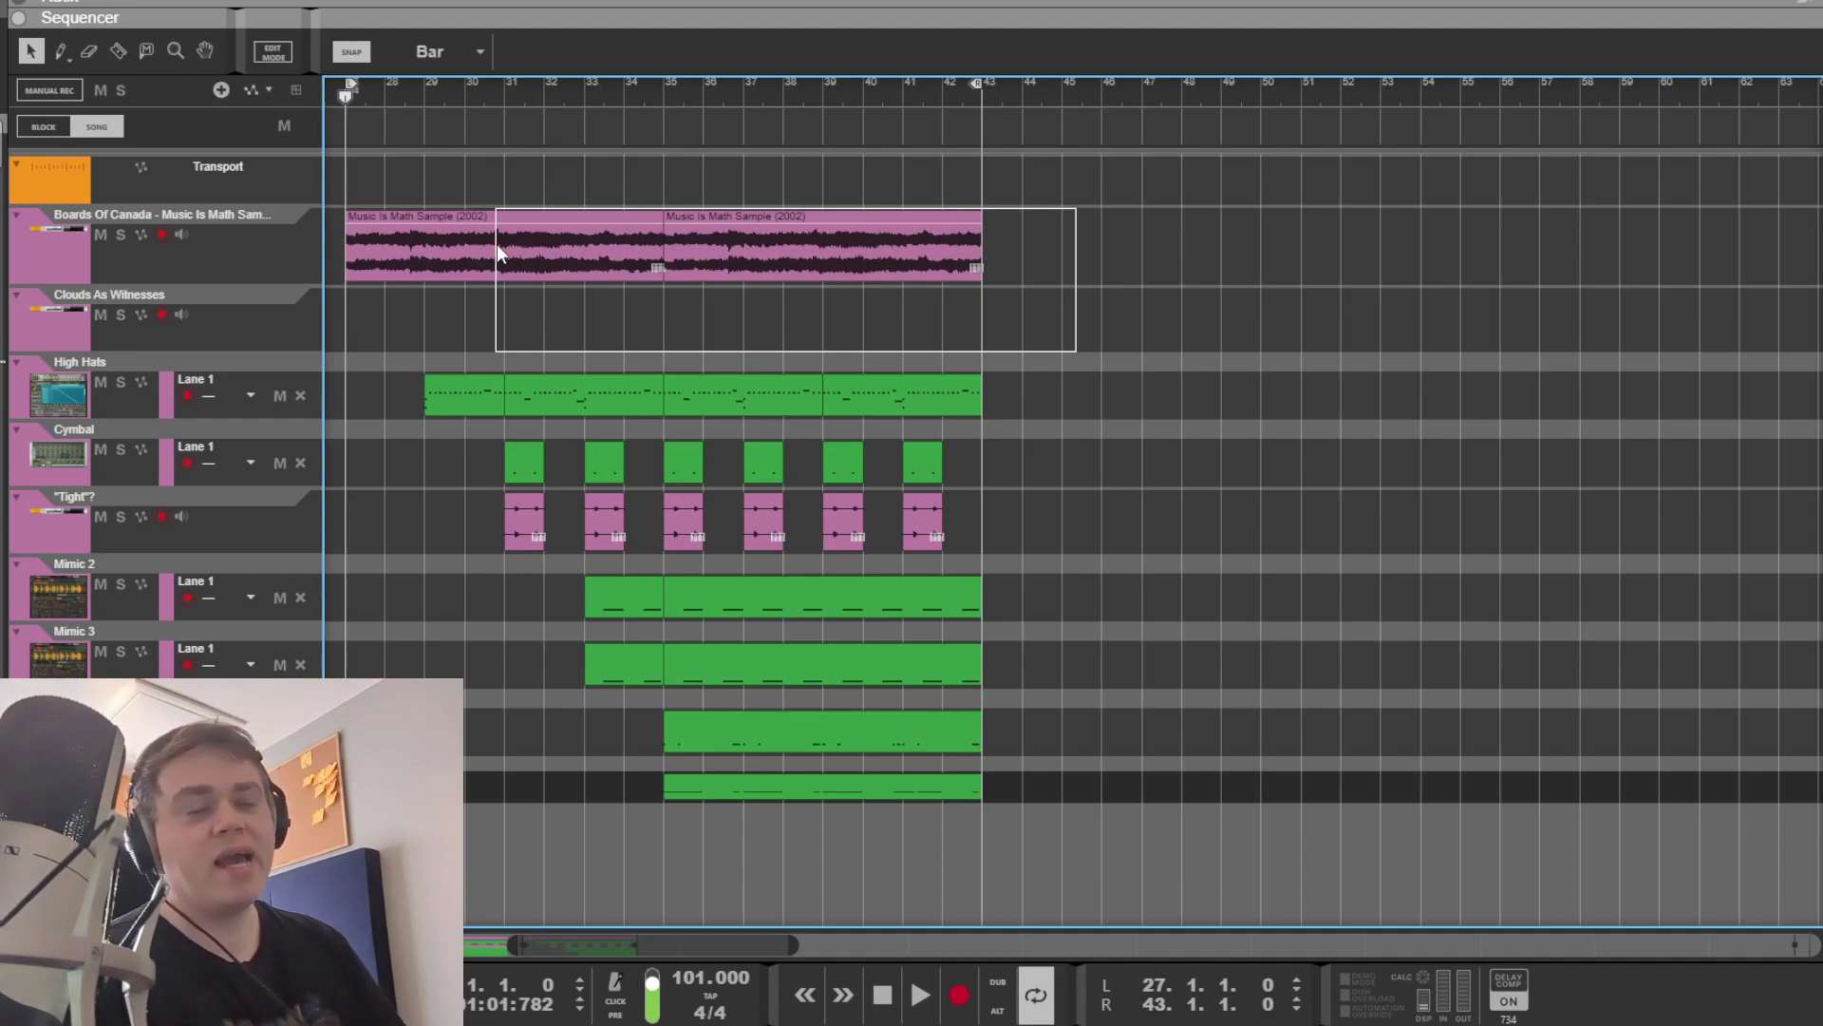
{"action": "left_click_drag", "start_coordinate": [498, 244], "coordinate": [497, 245]}
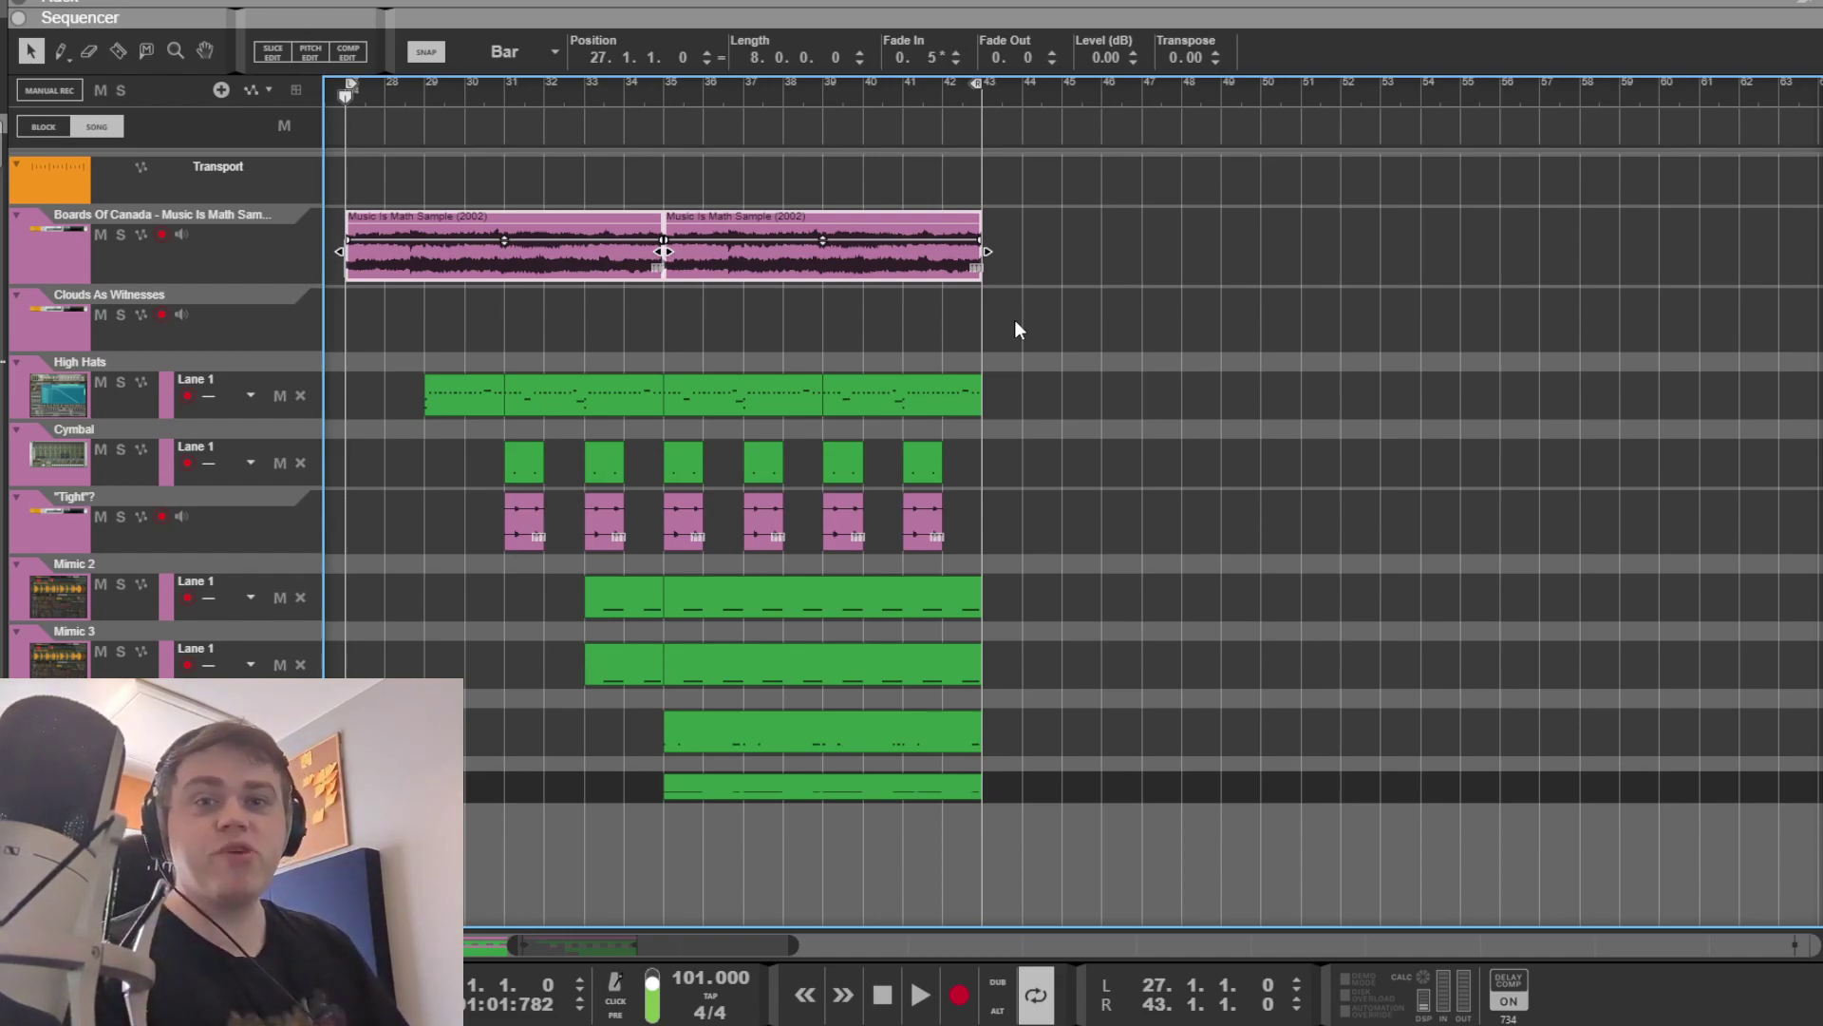
{"action": "left_click", "coordinate": [1073, 271]}
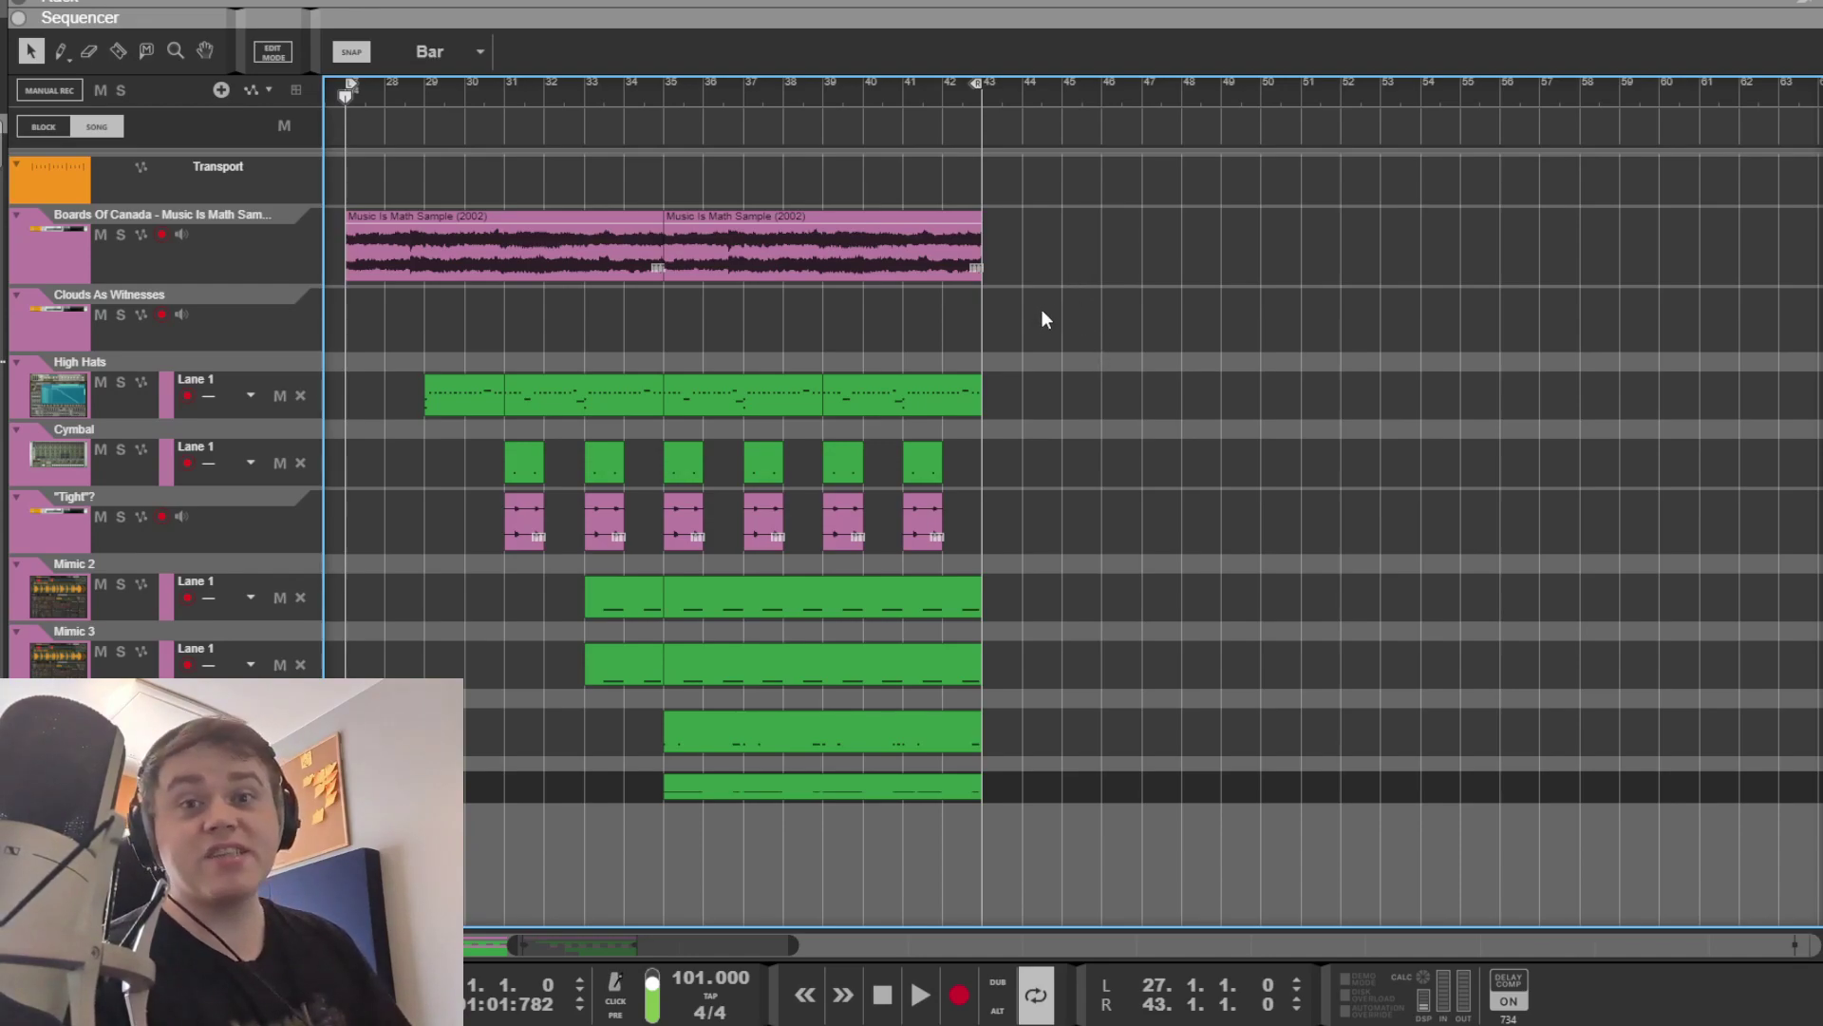
{"action": "key", "text": "space"}
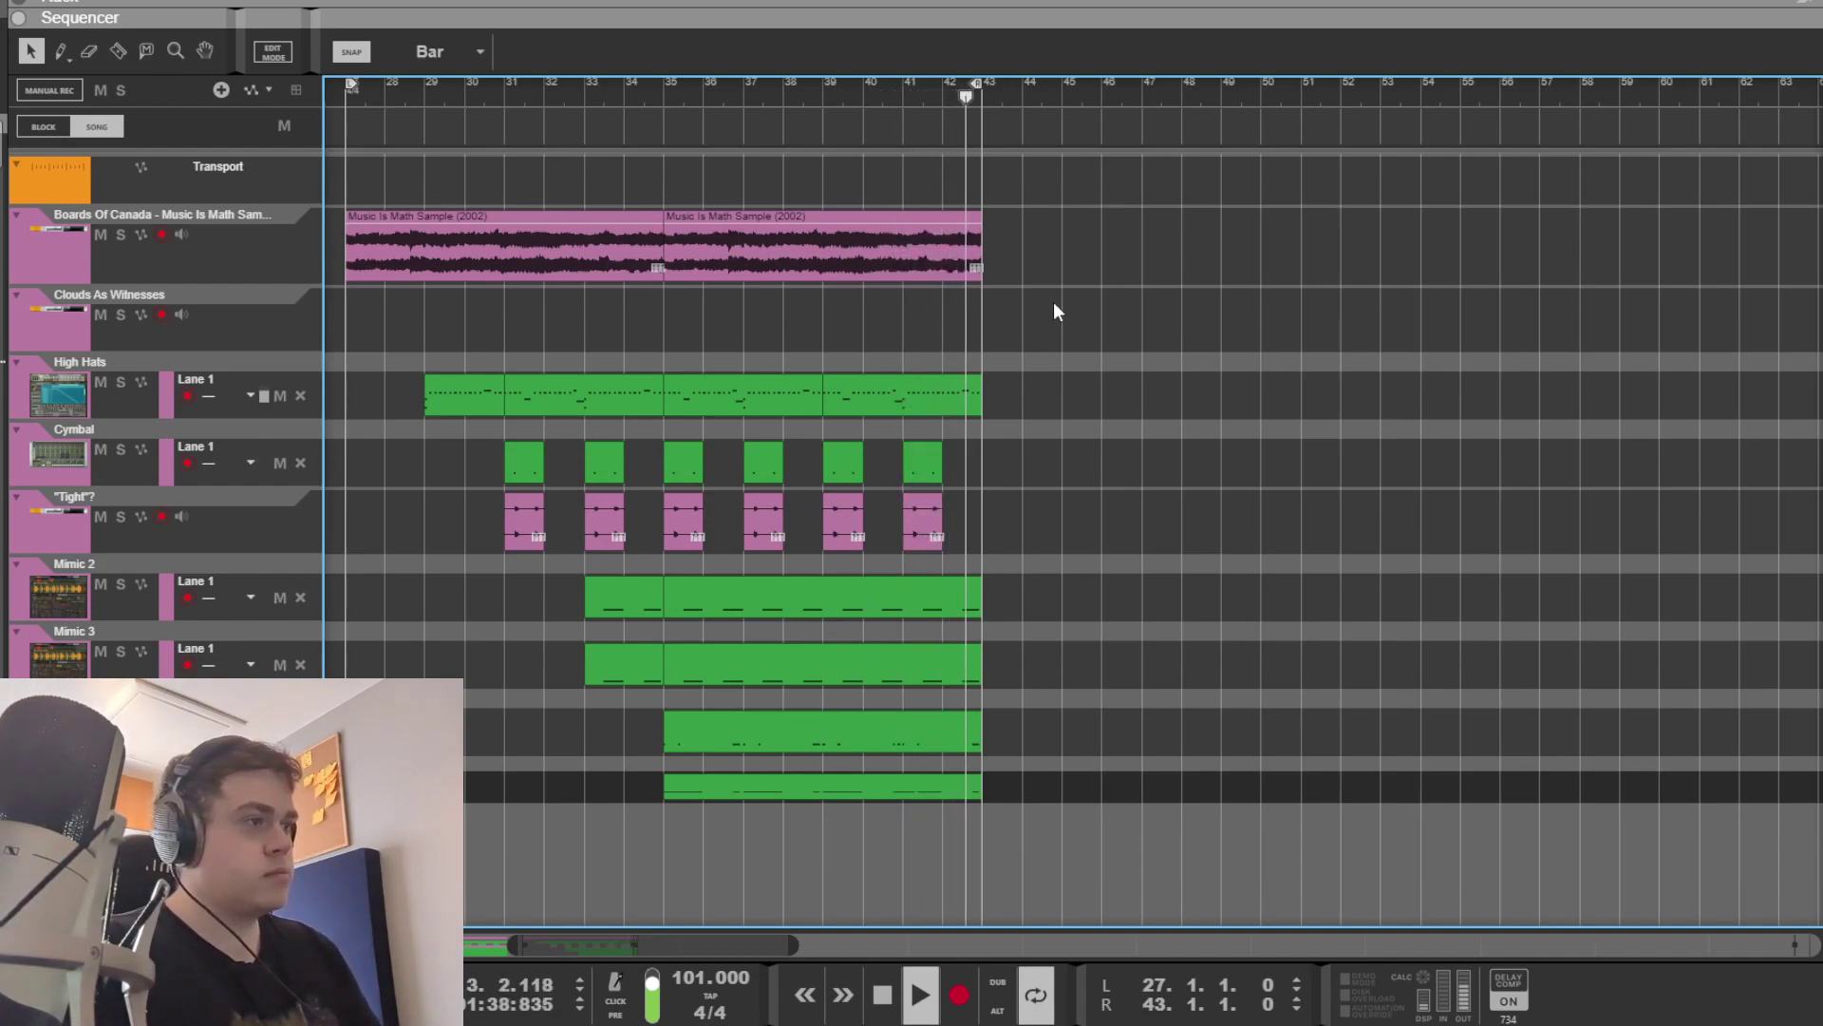
{"action": "key", "text": "space"}
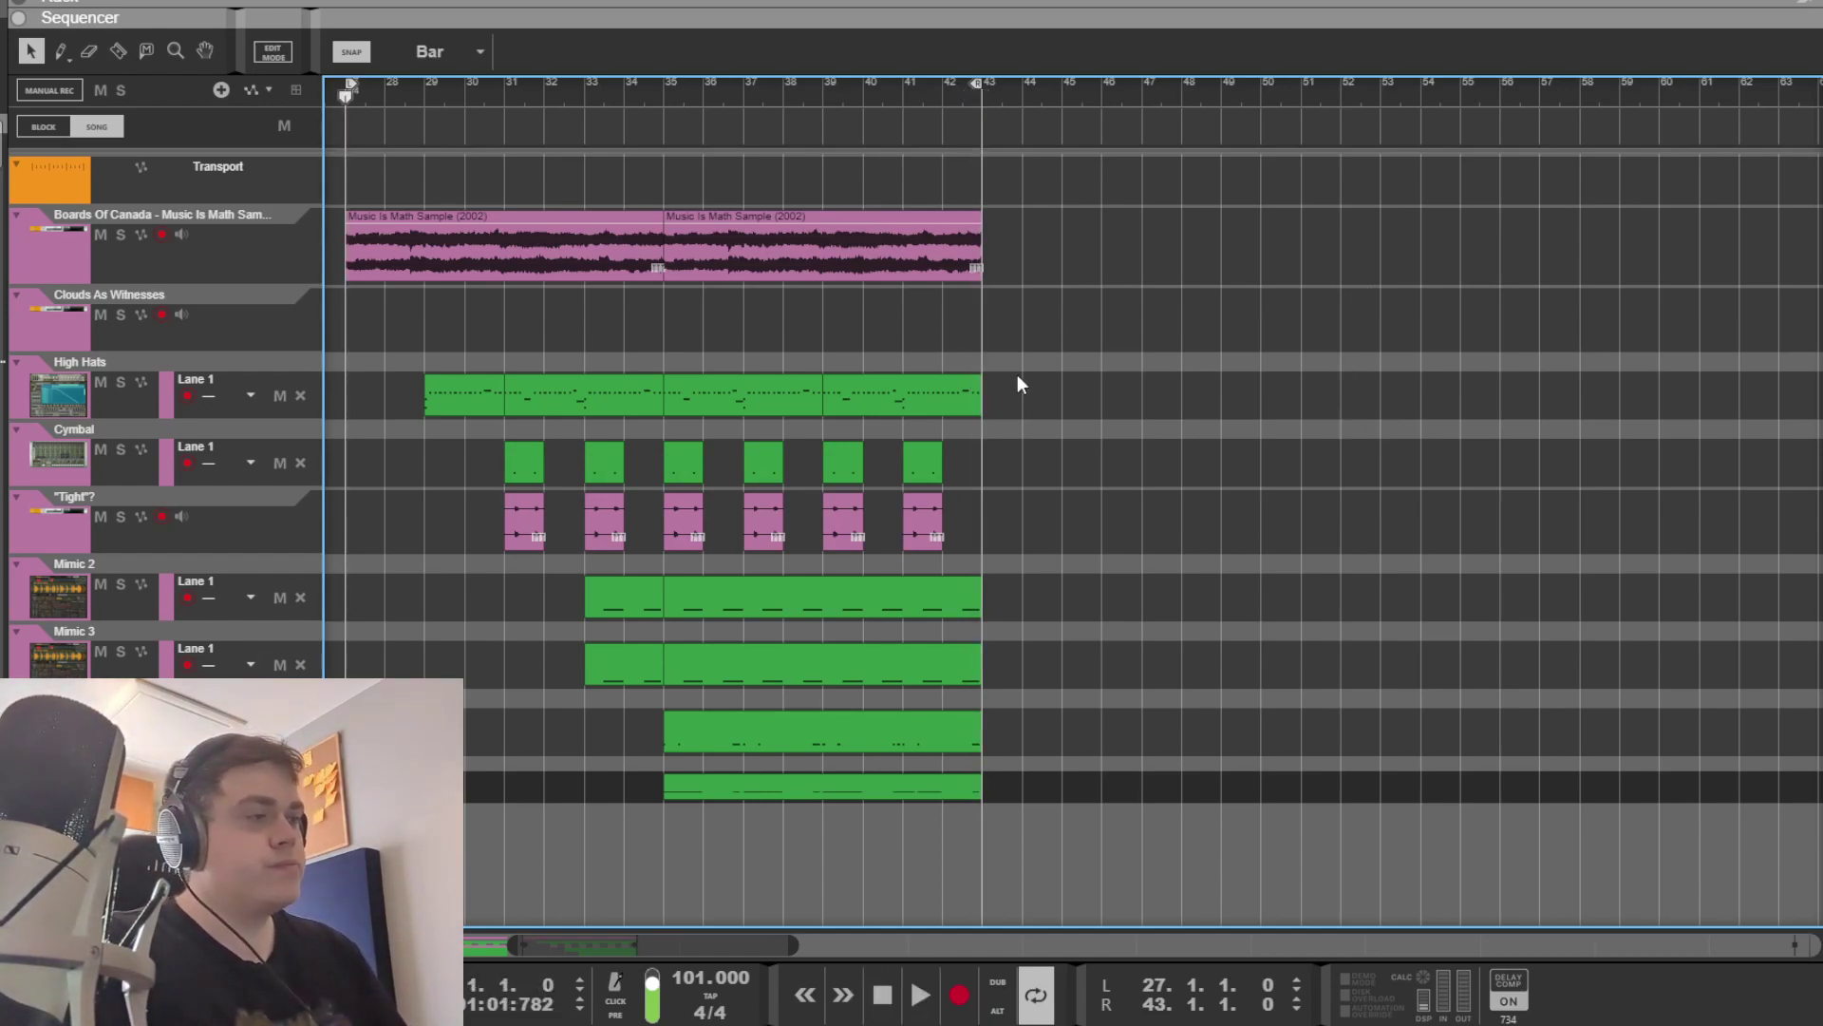
{"action": "left_click_drag", "start_coordinate": [853, 477], "coordinate": [876, 479]}
{"action": "left_click_drag", "start_coordinate": [1044, 771], "coordinate": [889, 800]}
{"action": "left_click_drag", "start_coordinate": [1073, 727], "coordinate": [891, 619]}
{"action": "left_click", "coordinate": [1065, 304]}
{"action": "left_click", "coordinate": [822, 248]}
{"action": "left_click", "coordinate": [479, 252]}
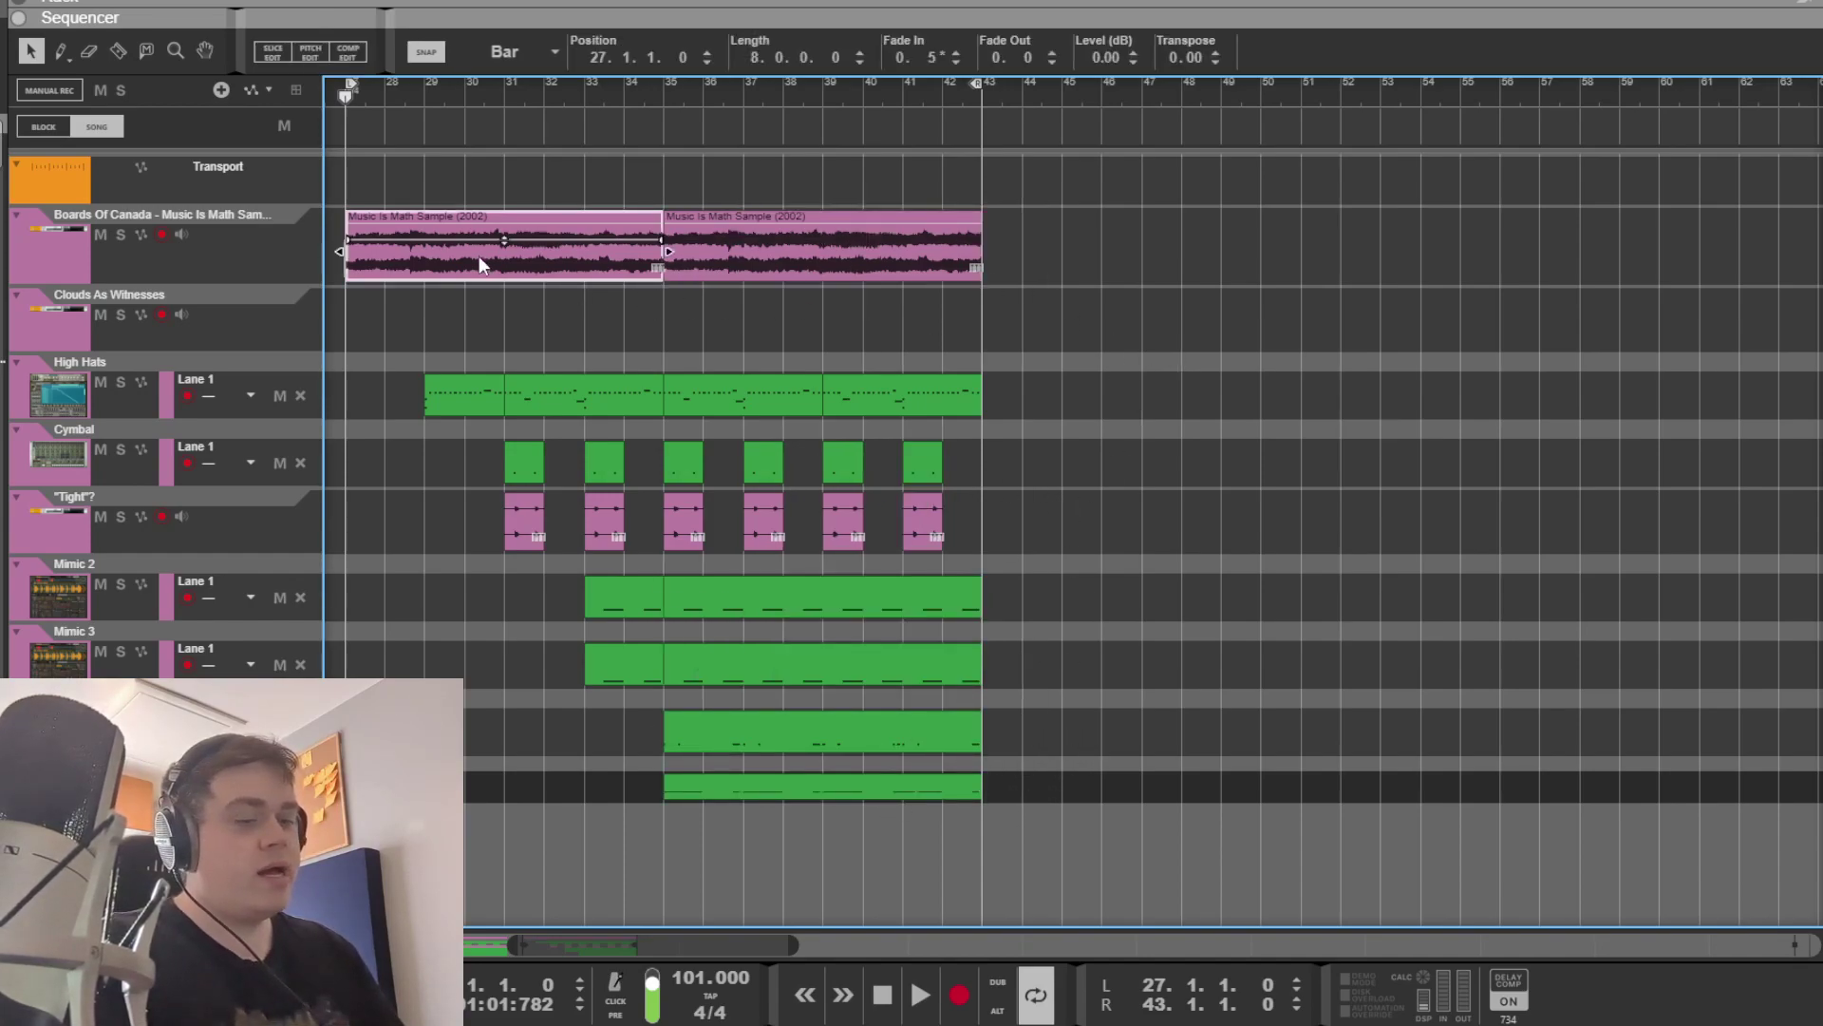
Step: Inspect the insert effects of the Boards Of Canada sample track in the rack, then return to the sequencer
{"action": "key", "text": "F5"}
{"action": "scroll", "coordinate": [759, 564], "scroll_direction": "up", "scroll_amount": 10}
{"action": "key", "text": "F6"}
{"action": "scroll", "coordinate": [500, 619], "scroll_direction": "down", "scroll_amount": 5}
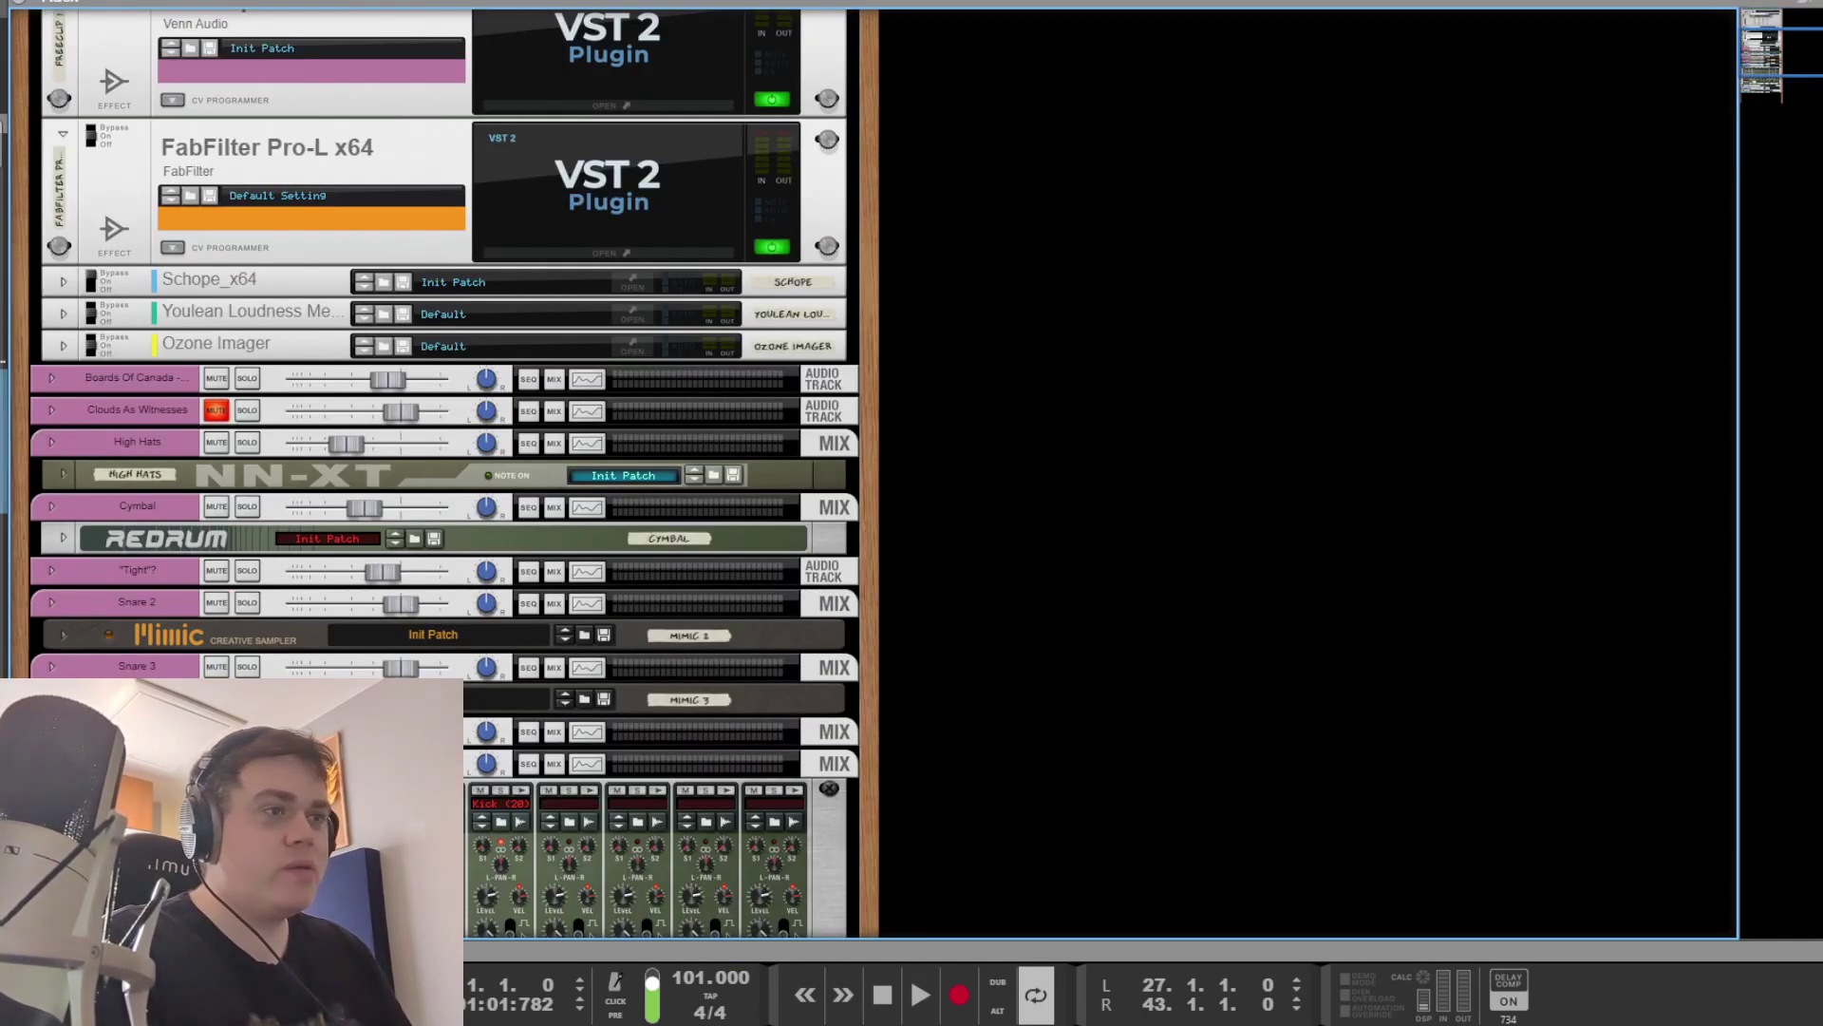
{"action": "left_click", "coordinate": [50, 380]}
{"action": "left_click", "coordinate": [49, 380]}
{"action": "left_click", "coordinate": [612, 610]}
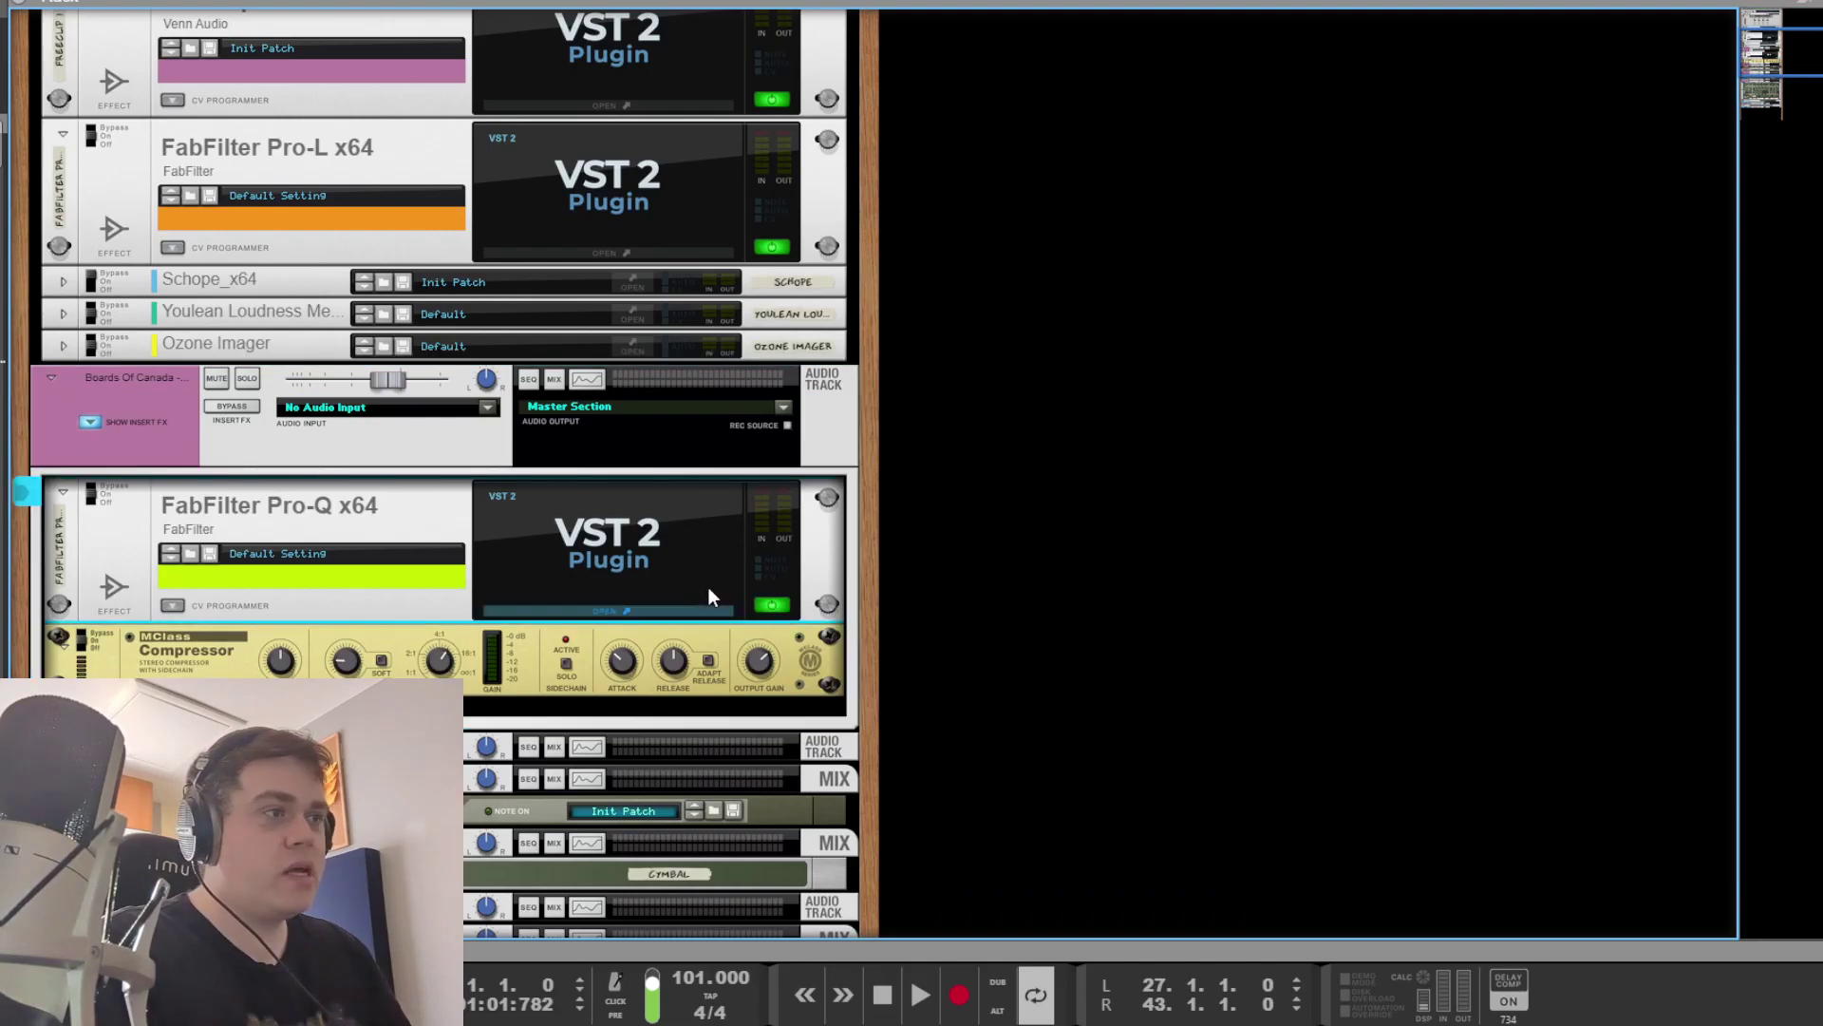
{"action": "left_click", "coordinate": [1275, 444]}
{"action": "key", "text": "F7"}
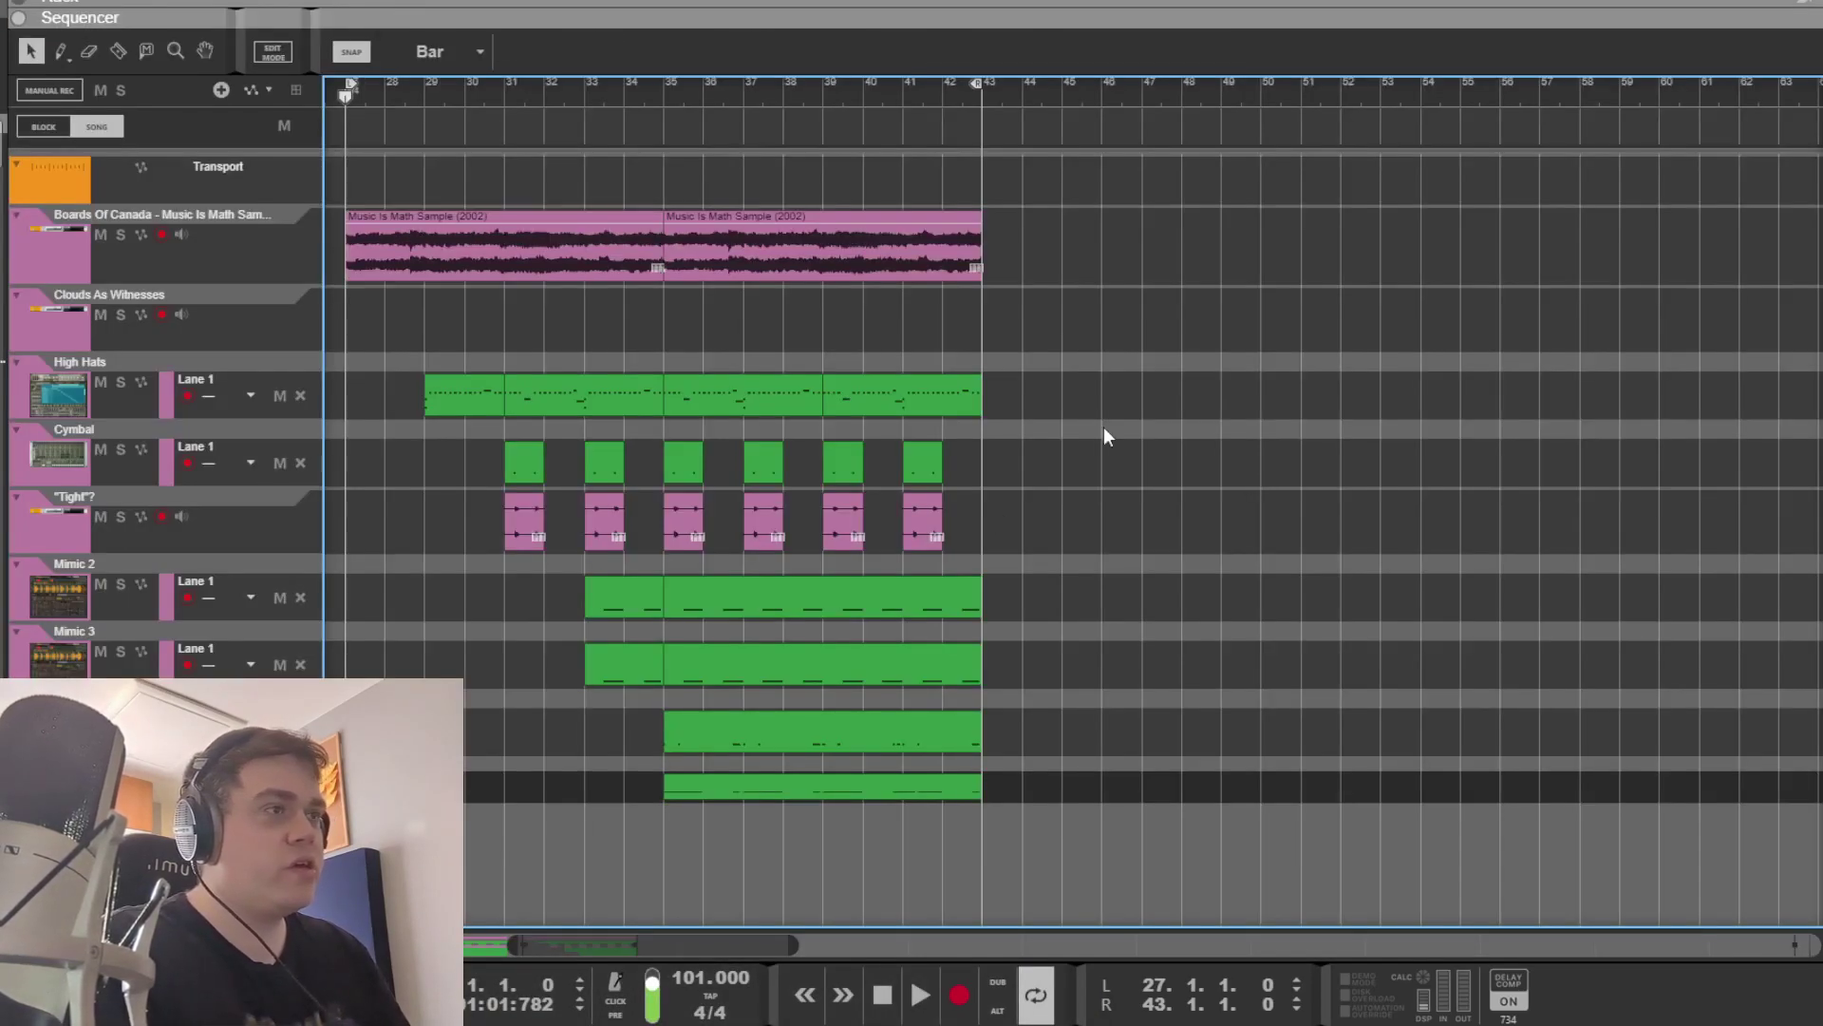
Step: Listen to the Boards Of Canada sample track soloed from bar 27, then stop playback and remove the solo
{"action": "key", "text": "space"}
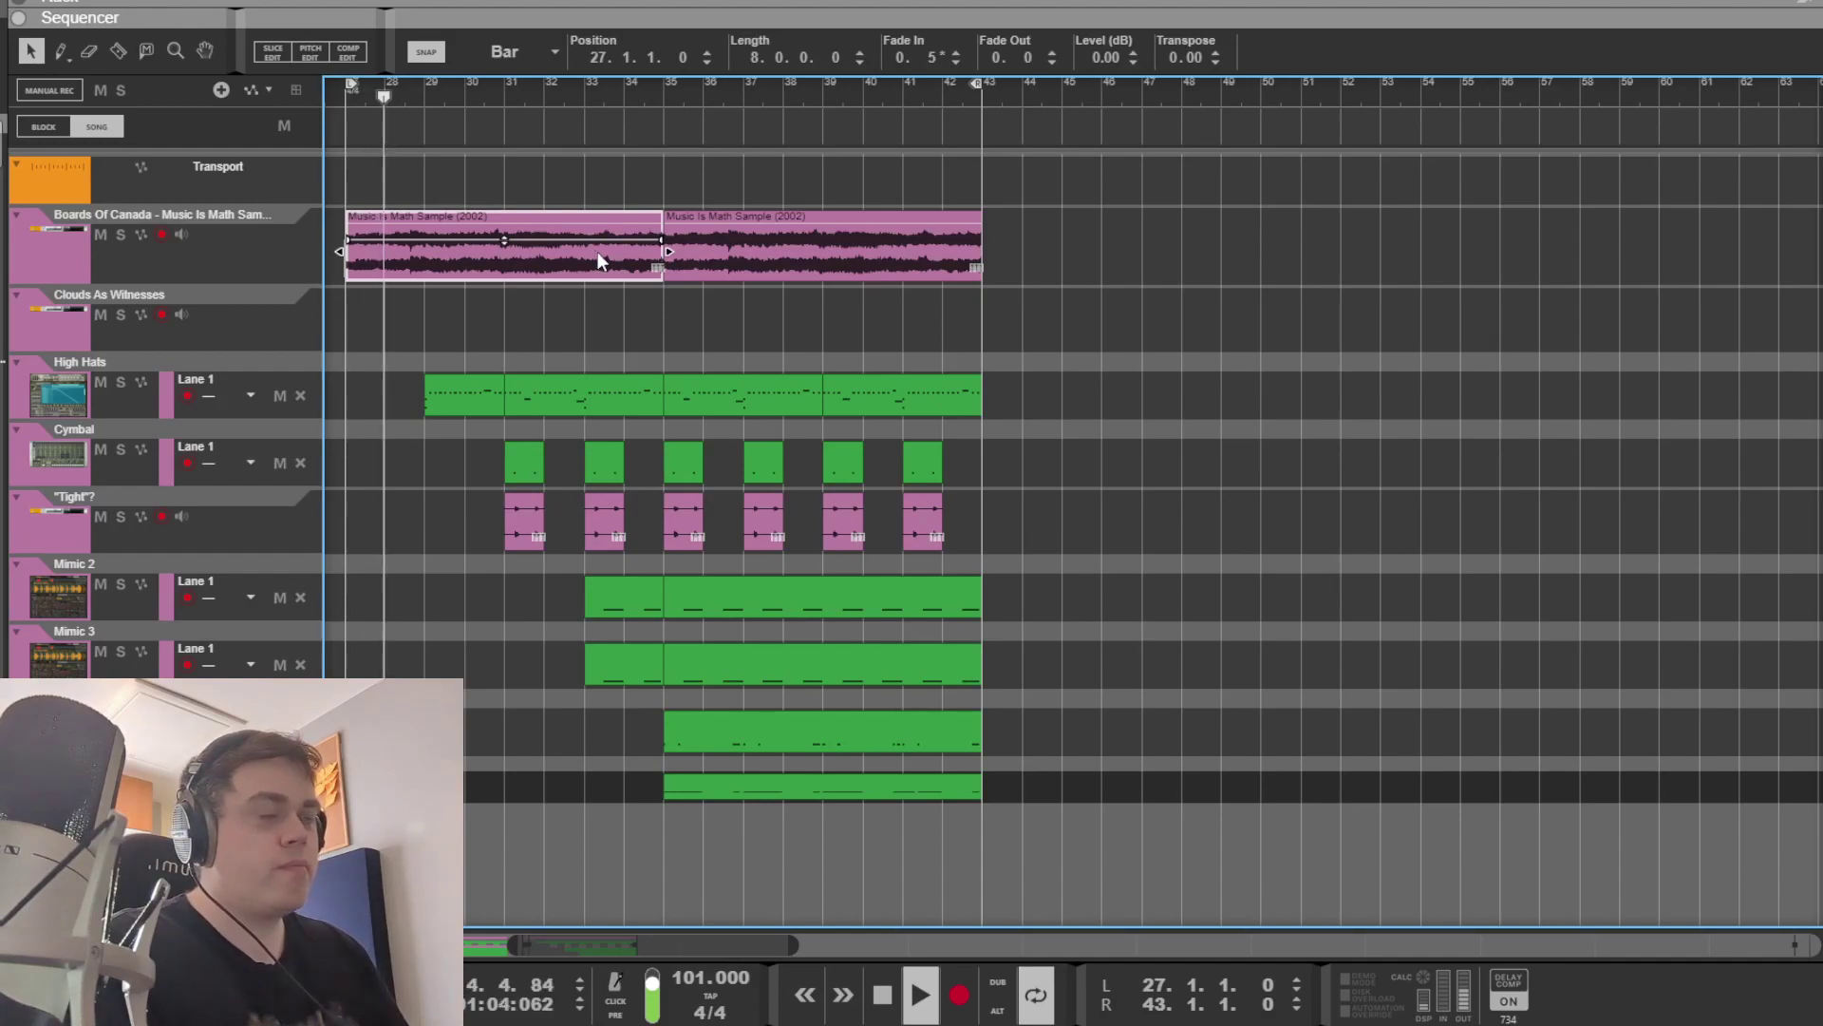
{"action": "left_click", "coordinate": [120, 234]}
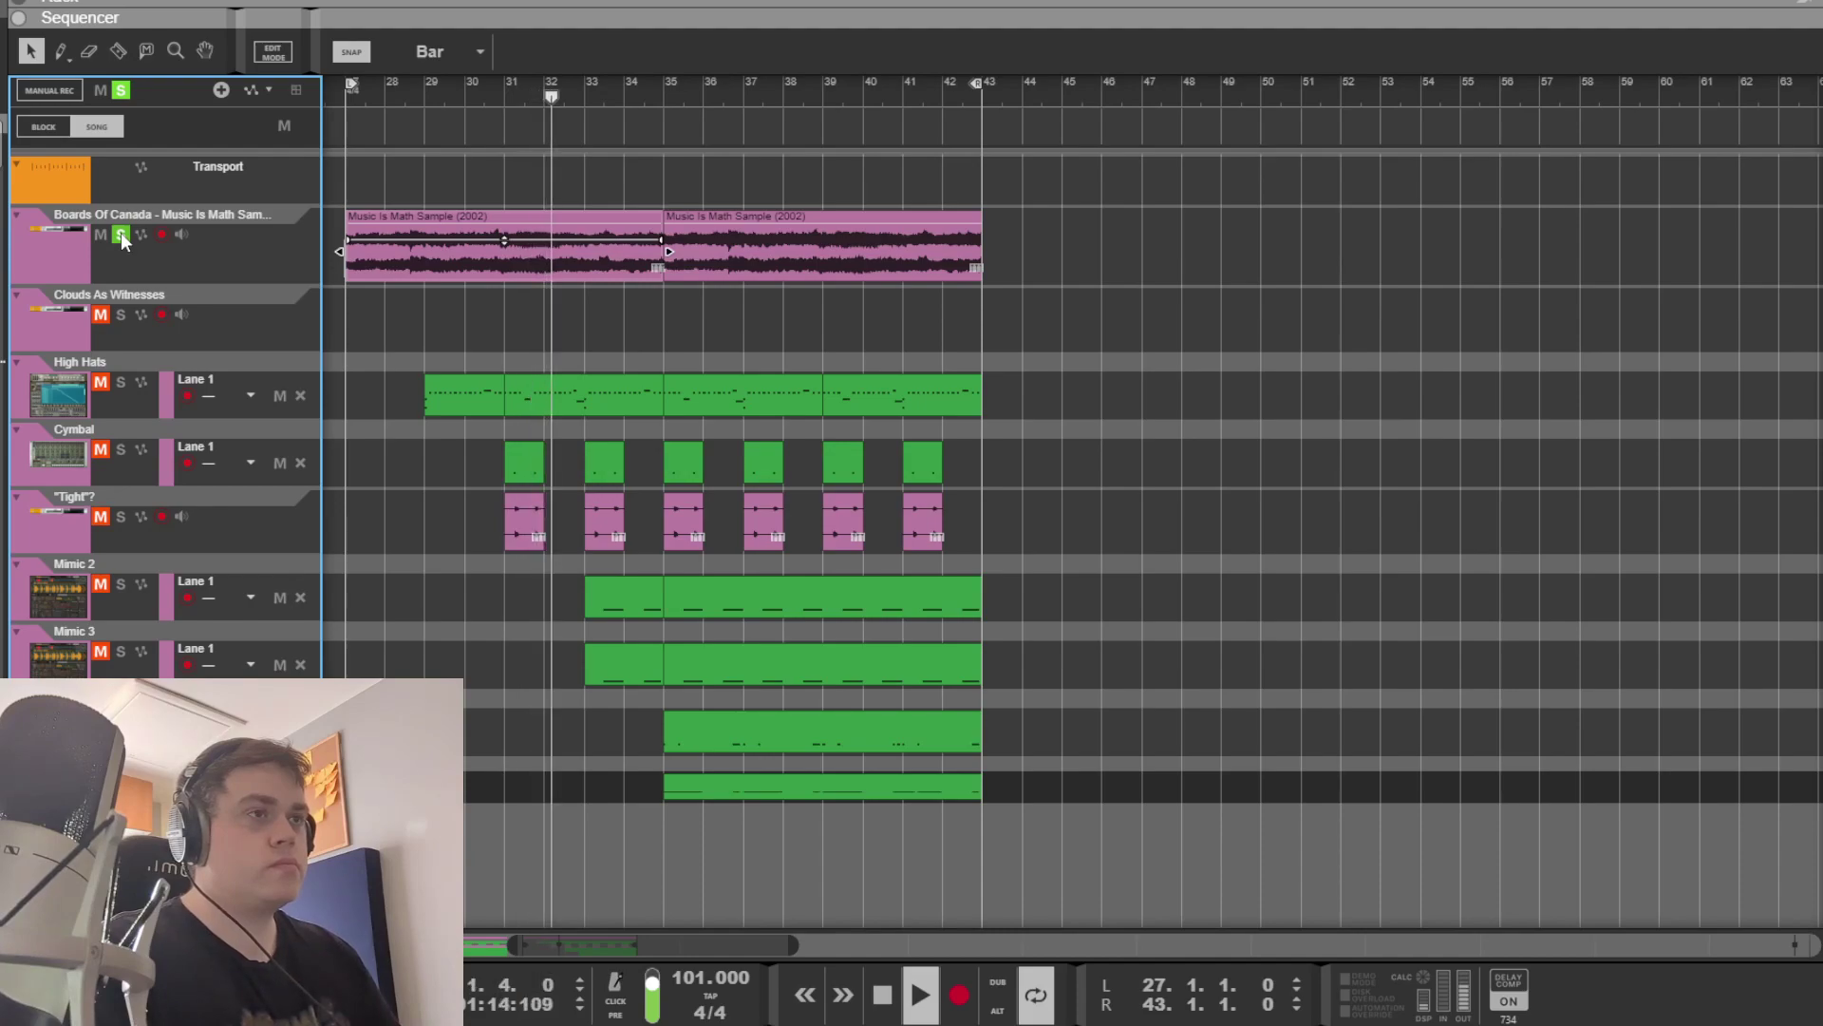
{"action": "left_click", "coordinate": [255, 260]}
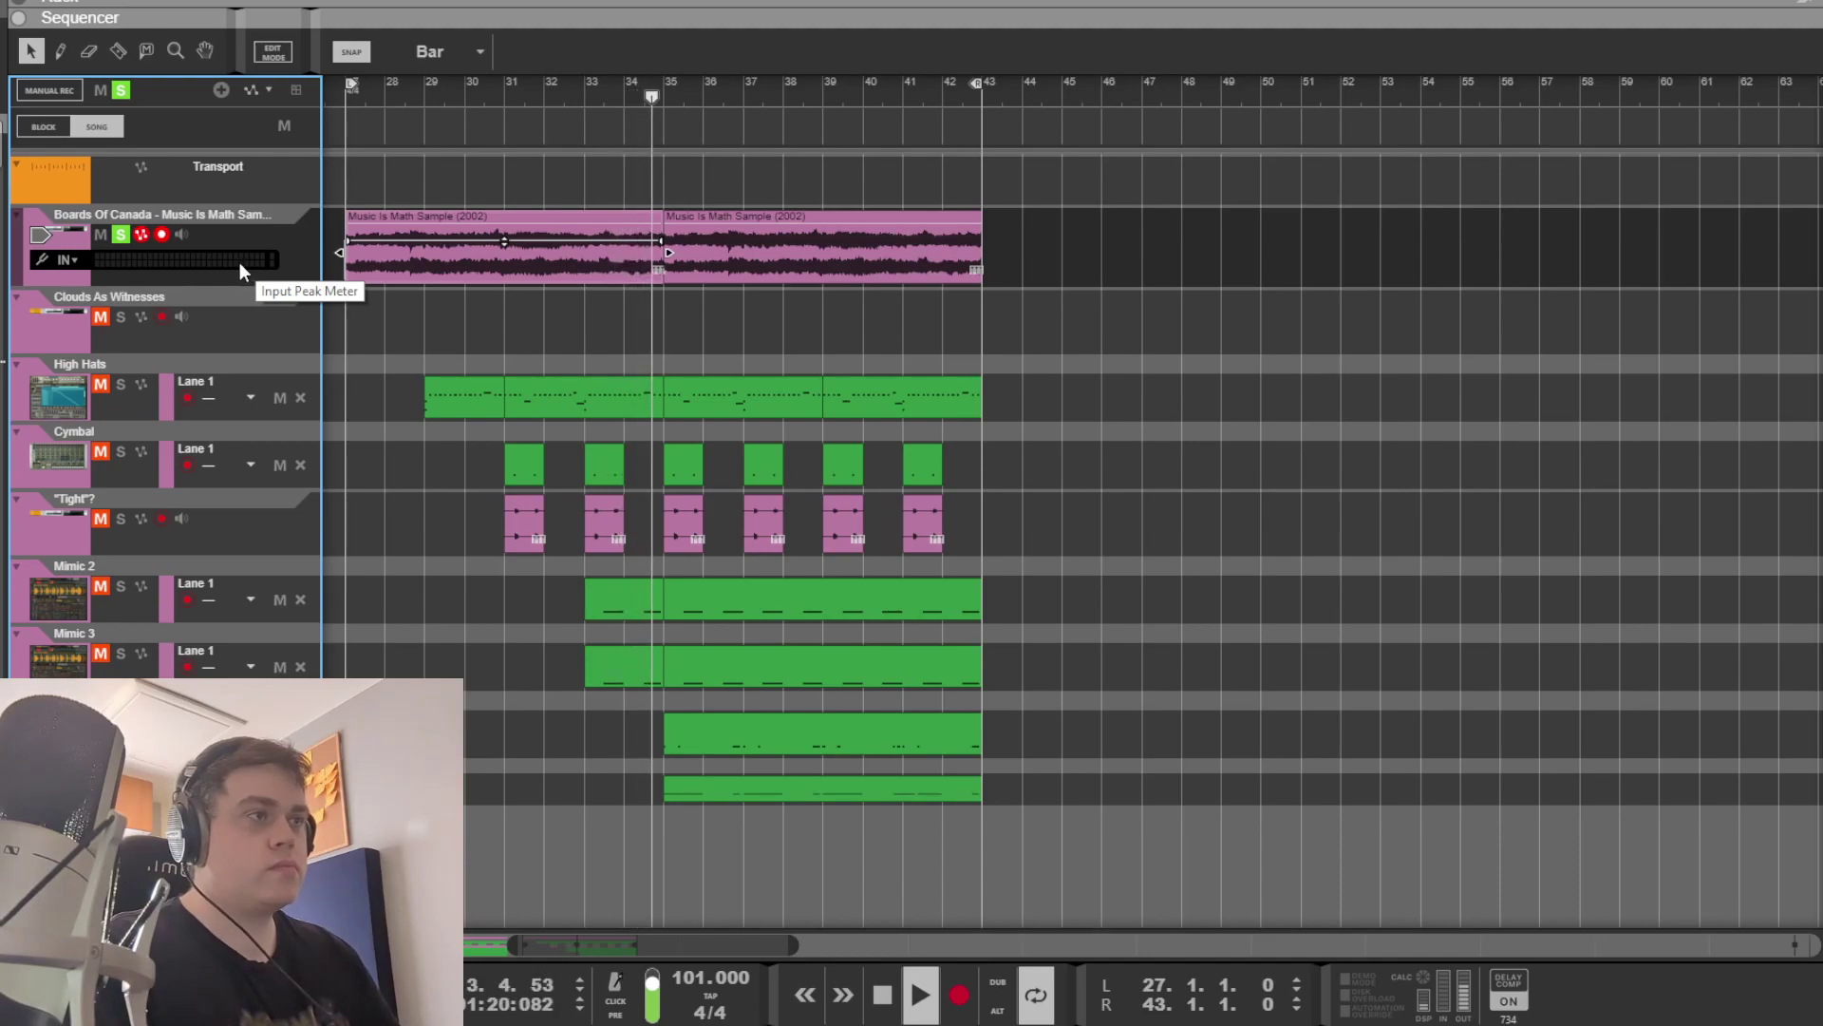
{"action": "left_click", "coordinate": [174, 239]}
{"action": "key", "text": "space"}
{"action": "left_click", "coordinate": [120, 234]}
{"action": "left_click_drag", "start_coordinate": [1194, 373], "coordinate": [1236, 465]}
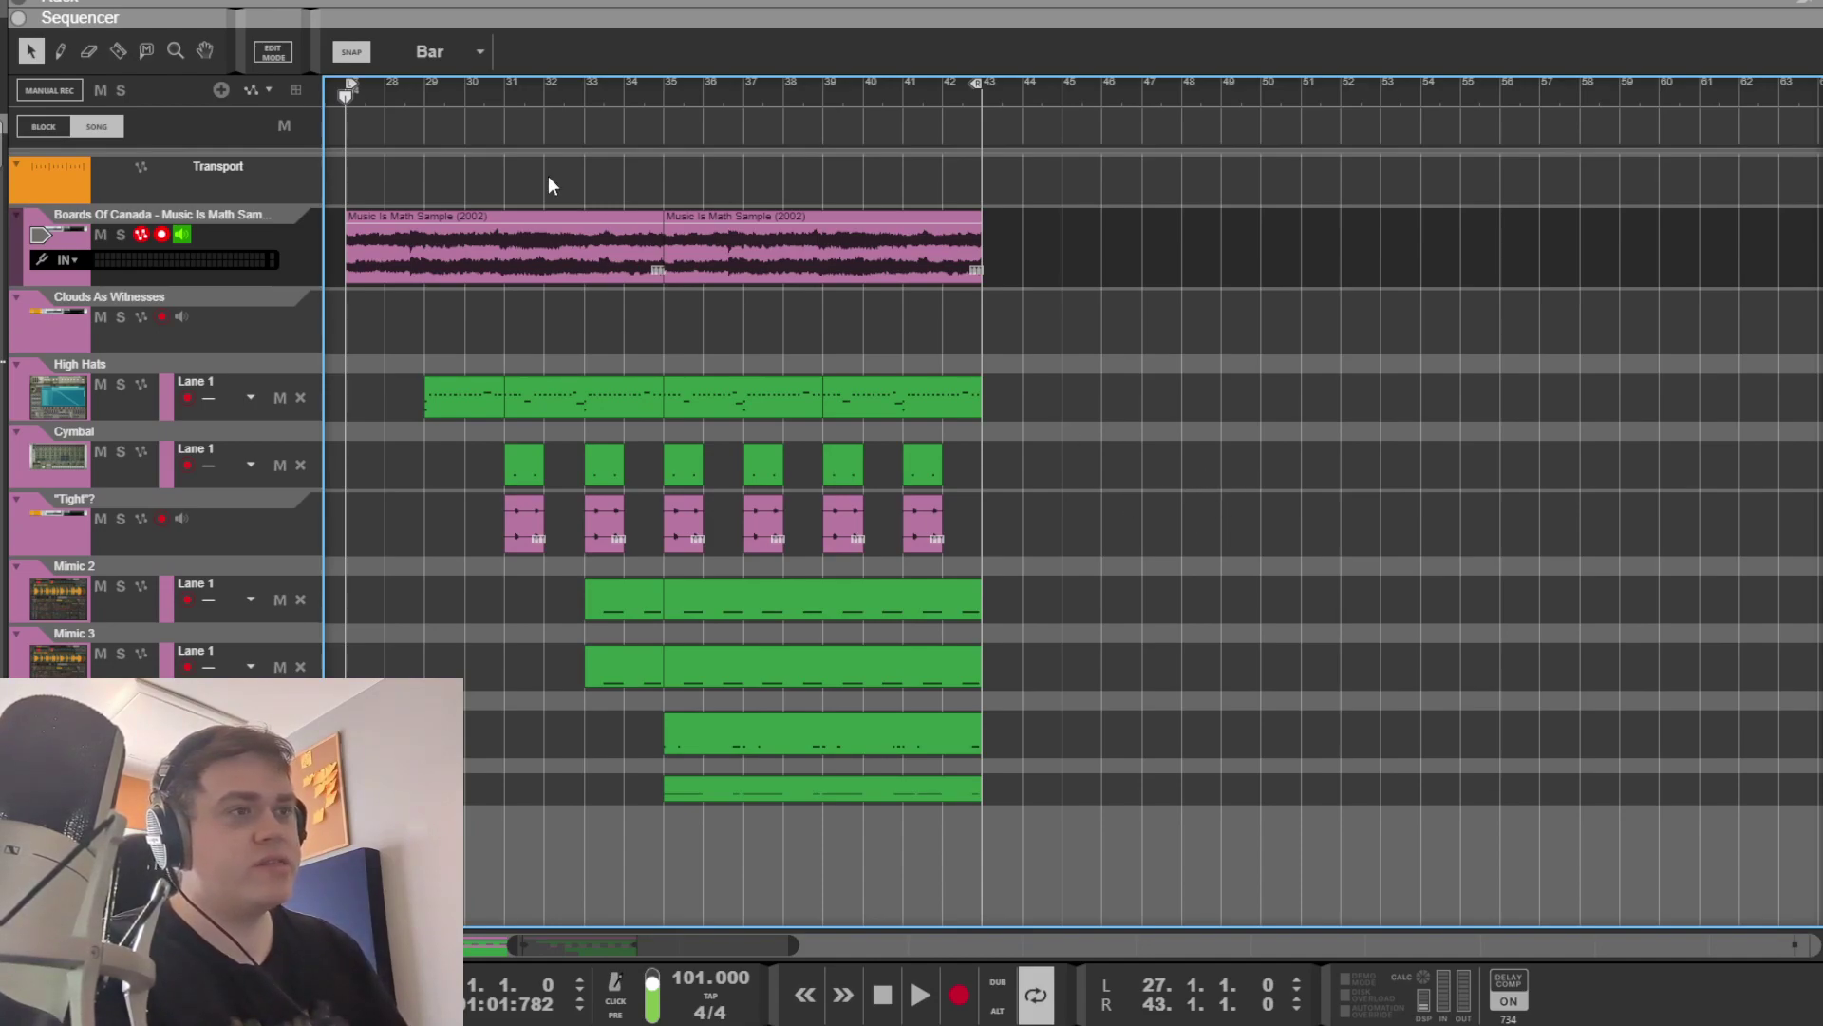
Step: Solo the High Hats channel in the mixer and open its first clip at bar 29 to view the notes
{"action": "key", "text": "F5"}
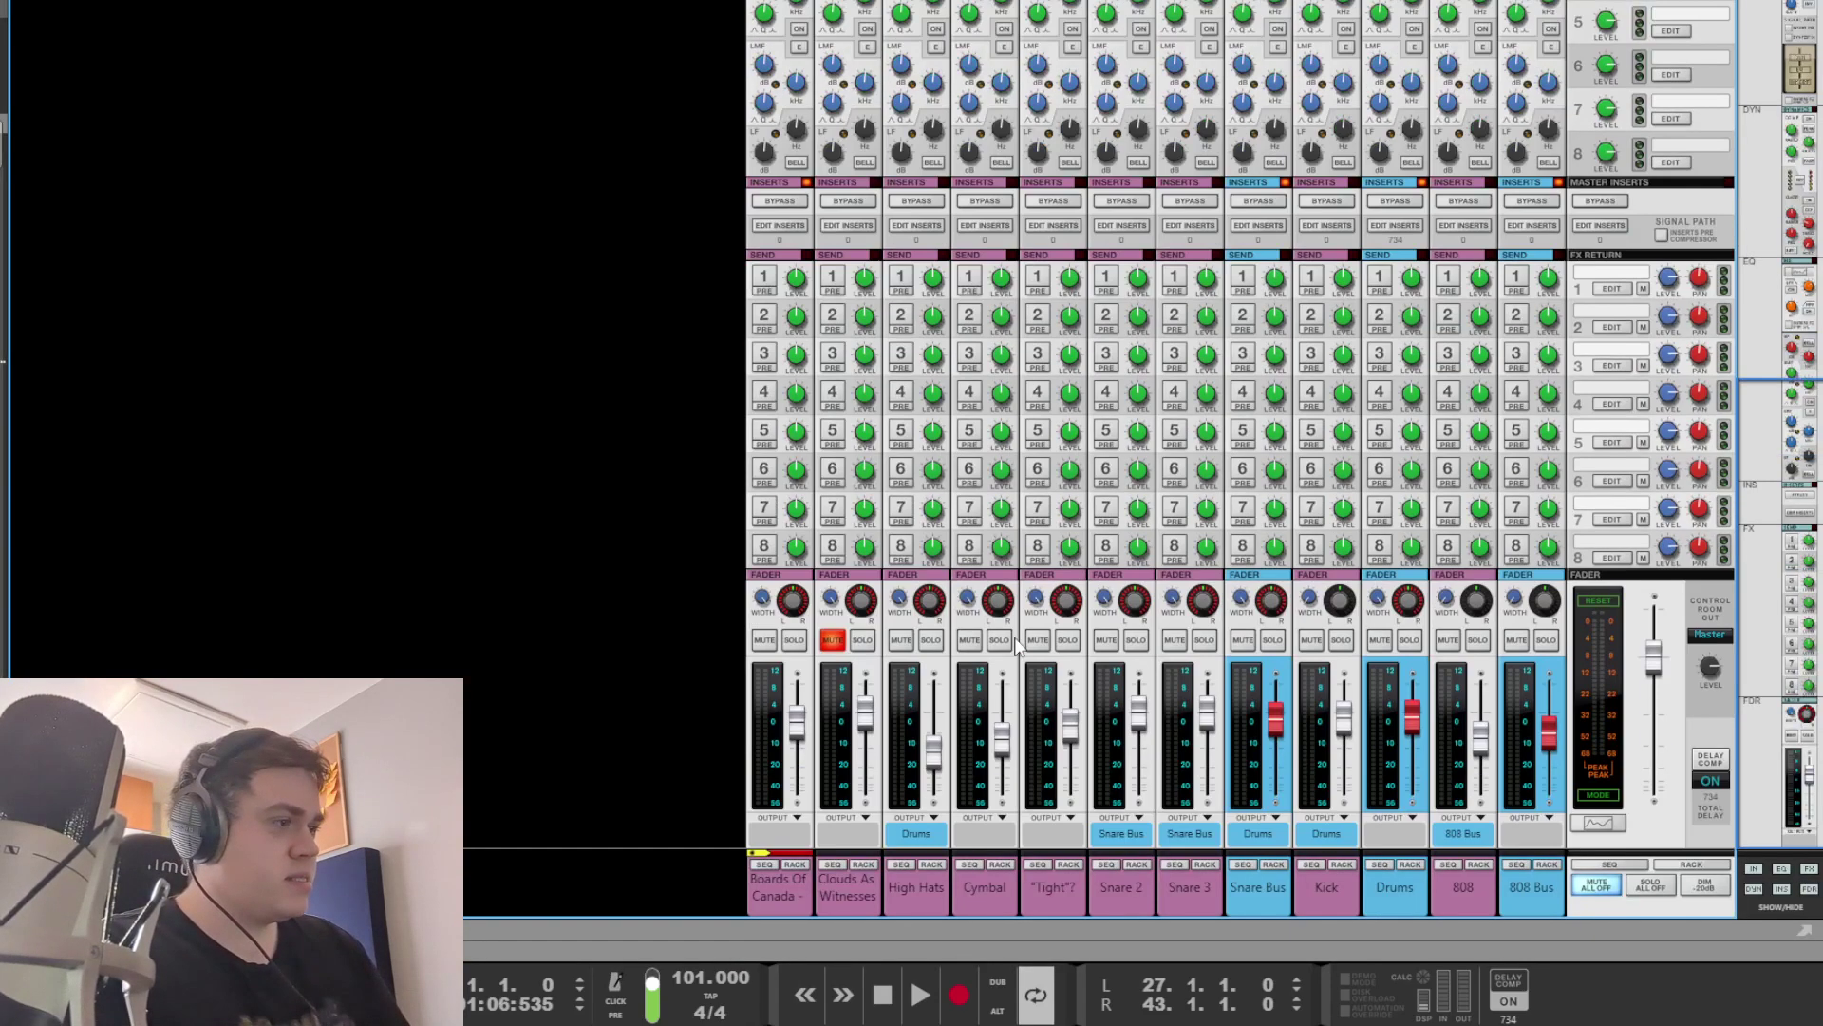
{"action": "key", "text": "space"}
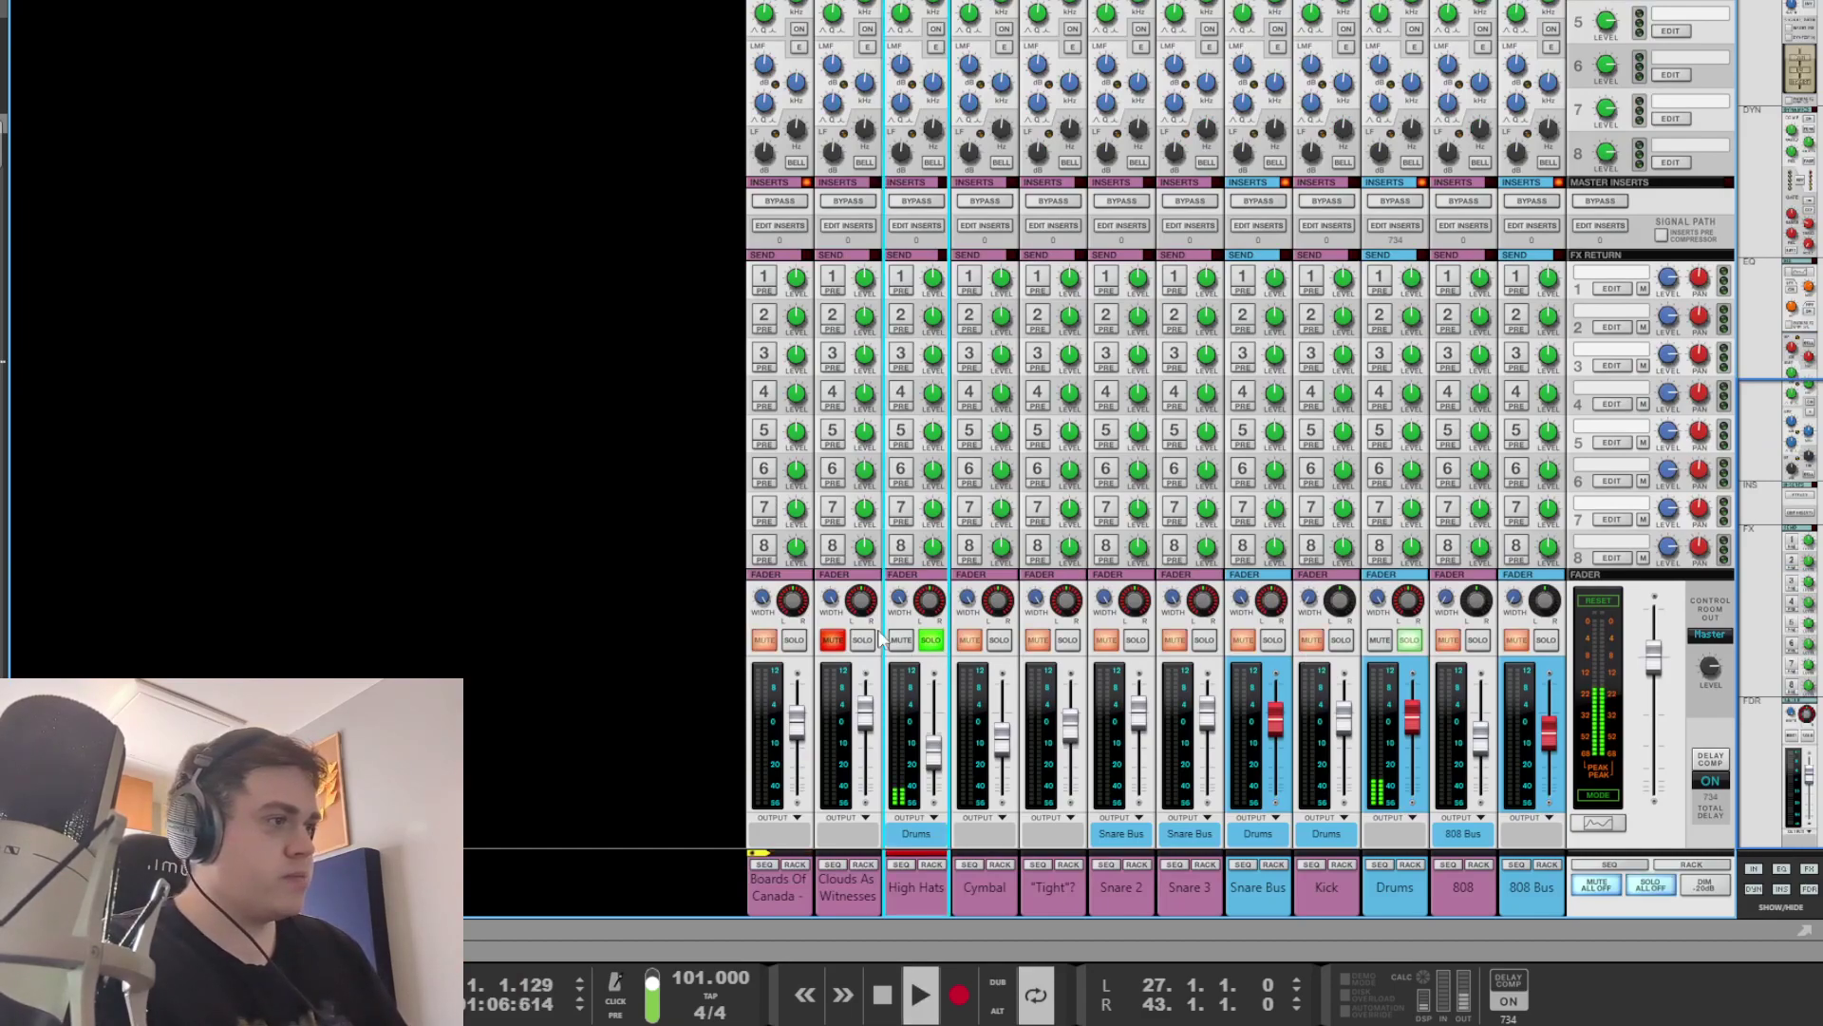
{"action": "key", "text": "F7"}
{"action": "double_click", "coordinate": [458, 393]}
{"action": "key", "text": "space"}
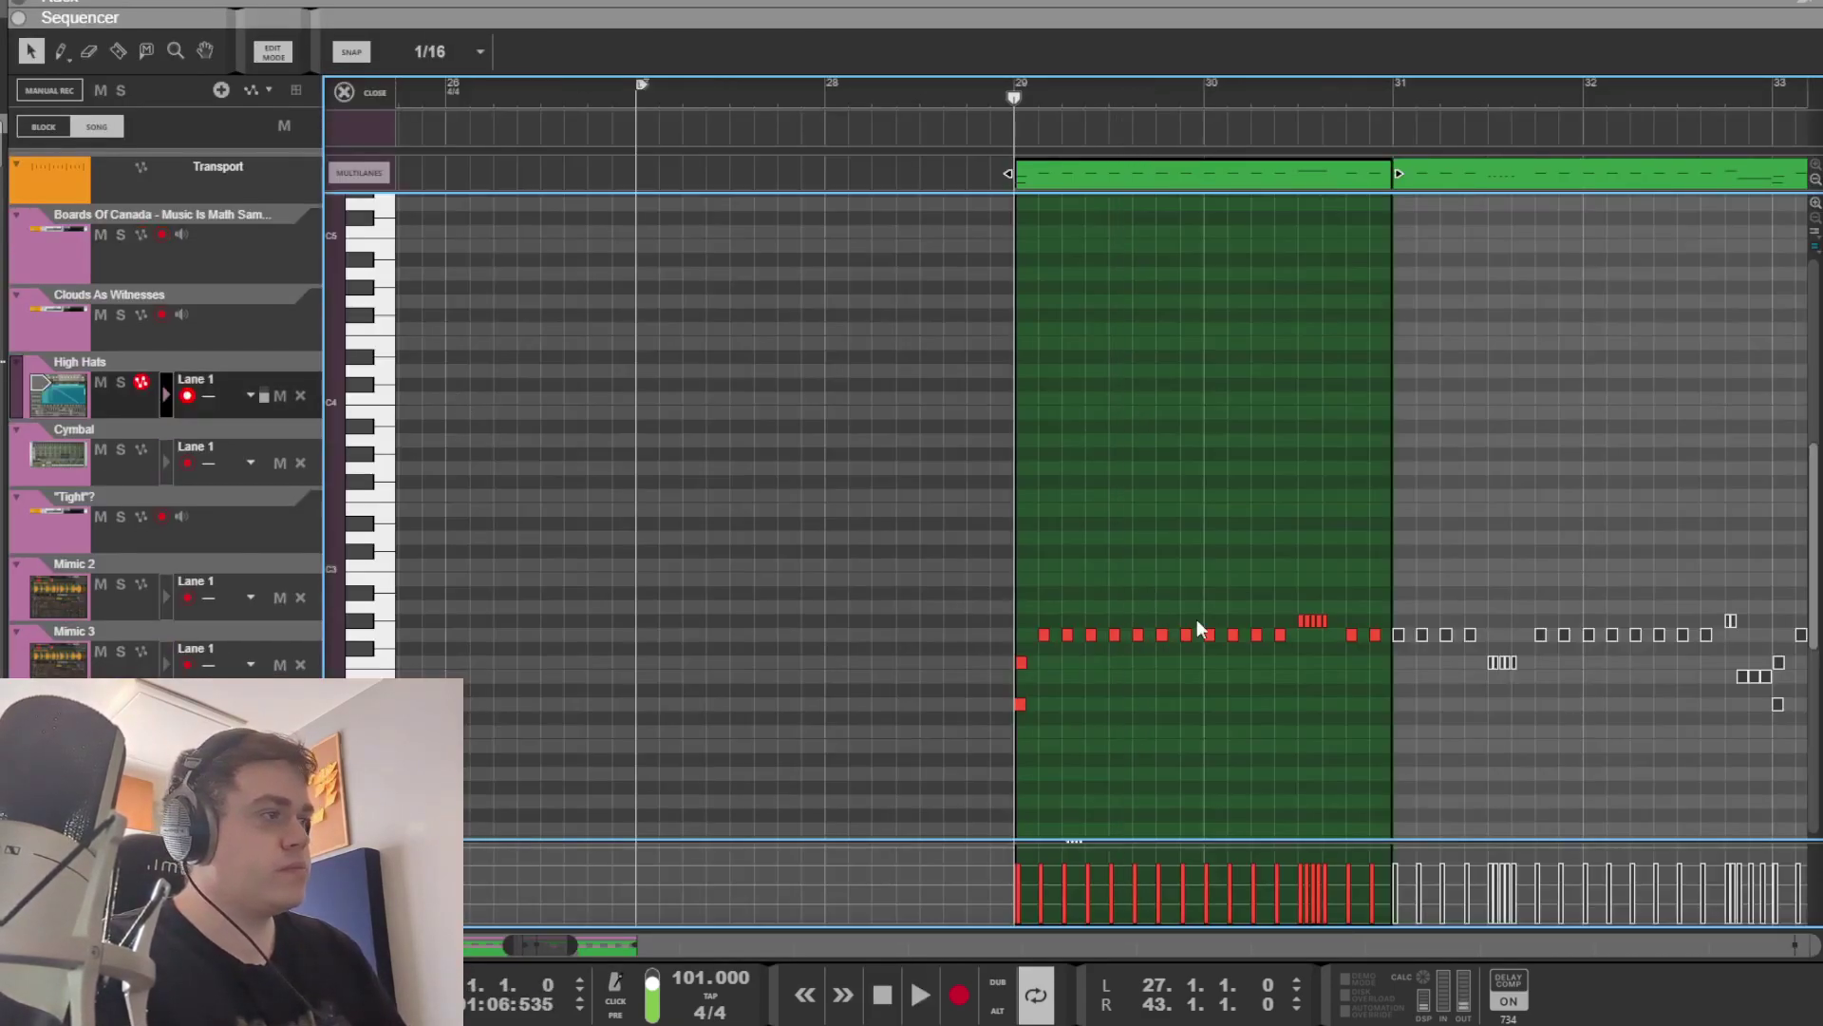
{"action": "scroll", "coordinate": [1201, 569], "scroll_direction": "down", "scroll_amount": 5}
{"action": "mouse_move", "coordinate": [537, 946]}
{"action": "left_mouse_down"}
{"action": "mouse_move", "coordinate": [570, 948]}
{"action": "mouse_move", "coordinate": [556, 954]}
{"action": "left_mouse_up"}
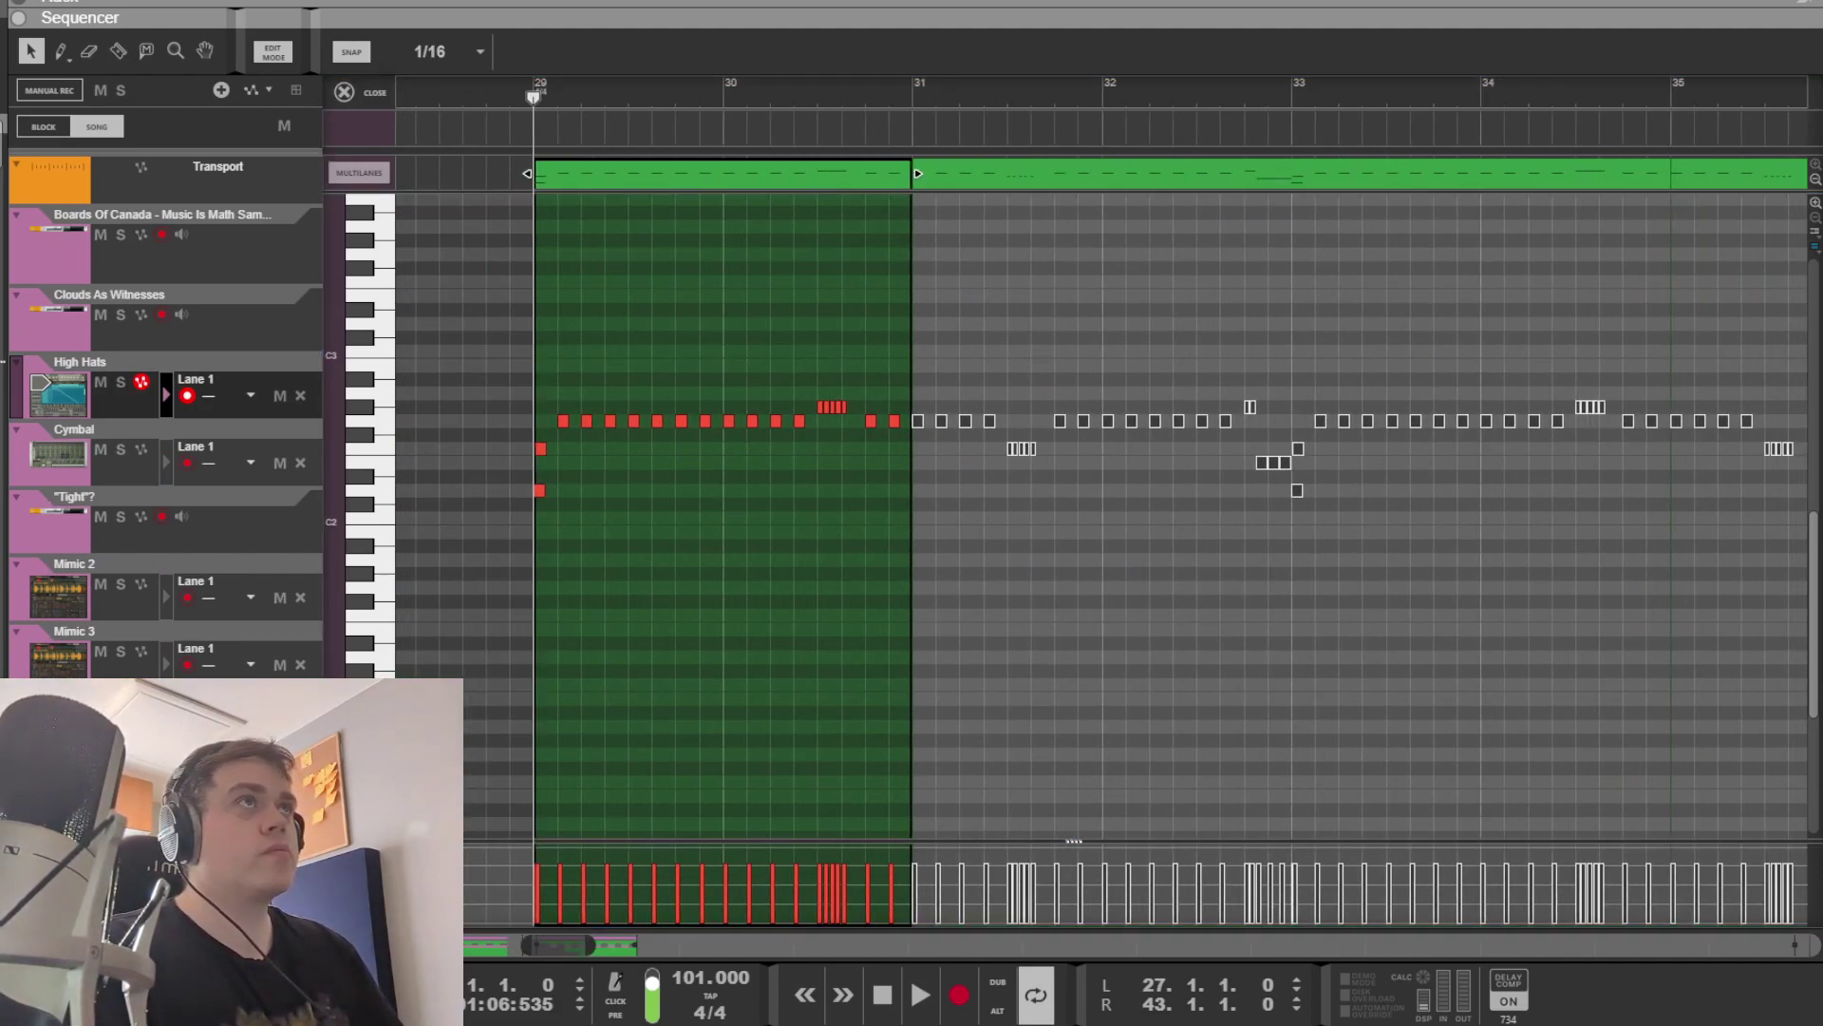
Step: Play the soloed hi-hat pattern from bar 29, examining its opening notes up close and then the whole pattern
{"action": "left_click", "coordinate": [799, 648]}
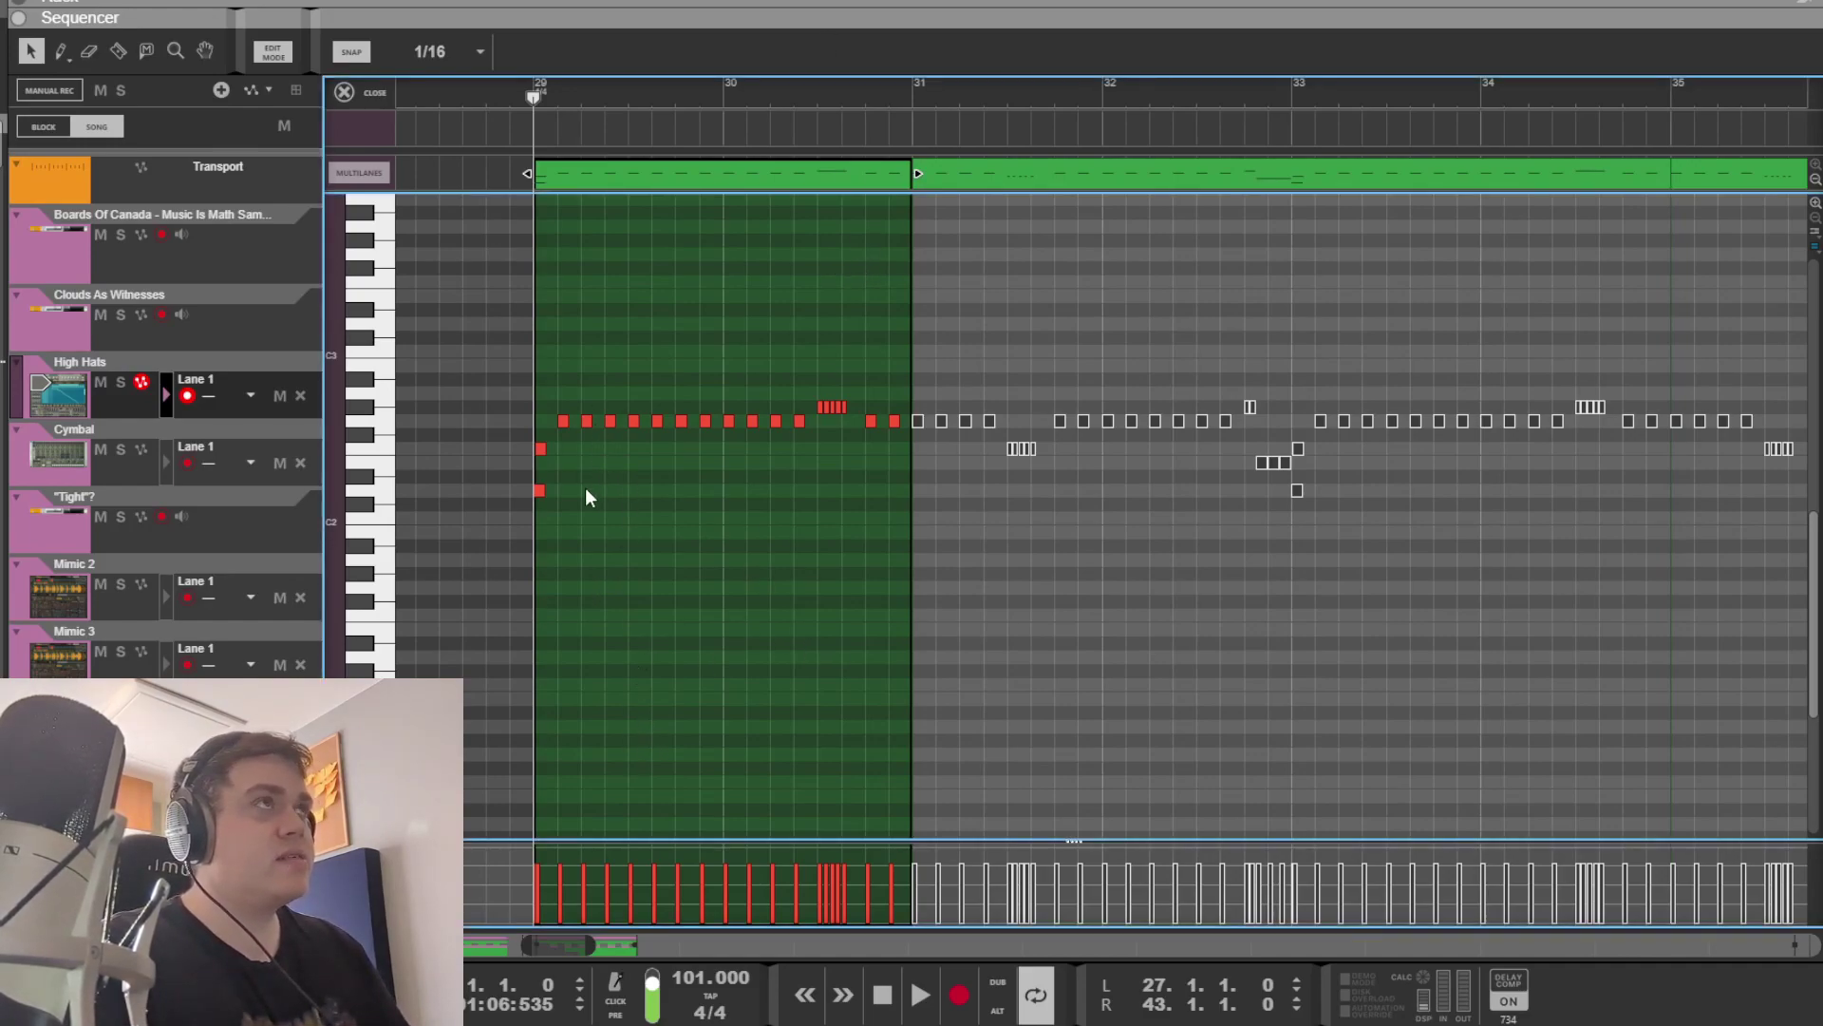
{"action": "key", "text": "space"}
{"action": "key", "text": "space"}
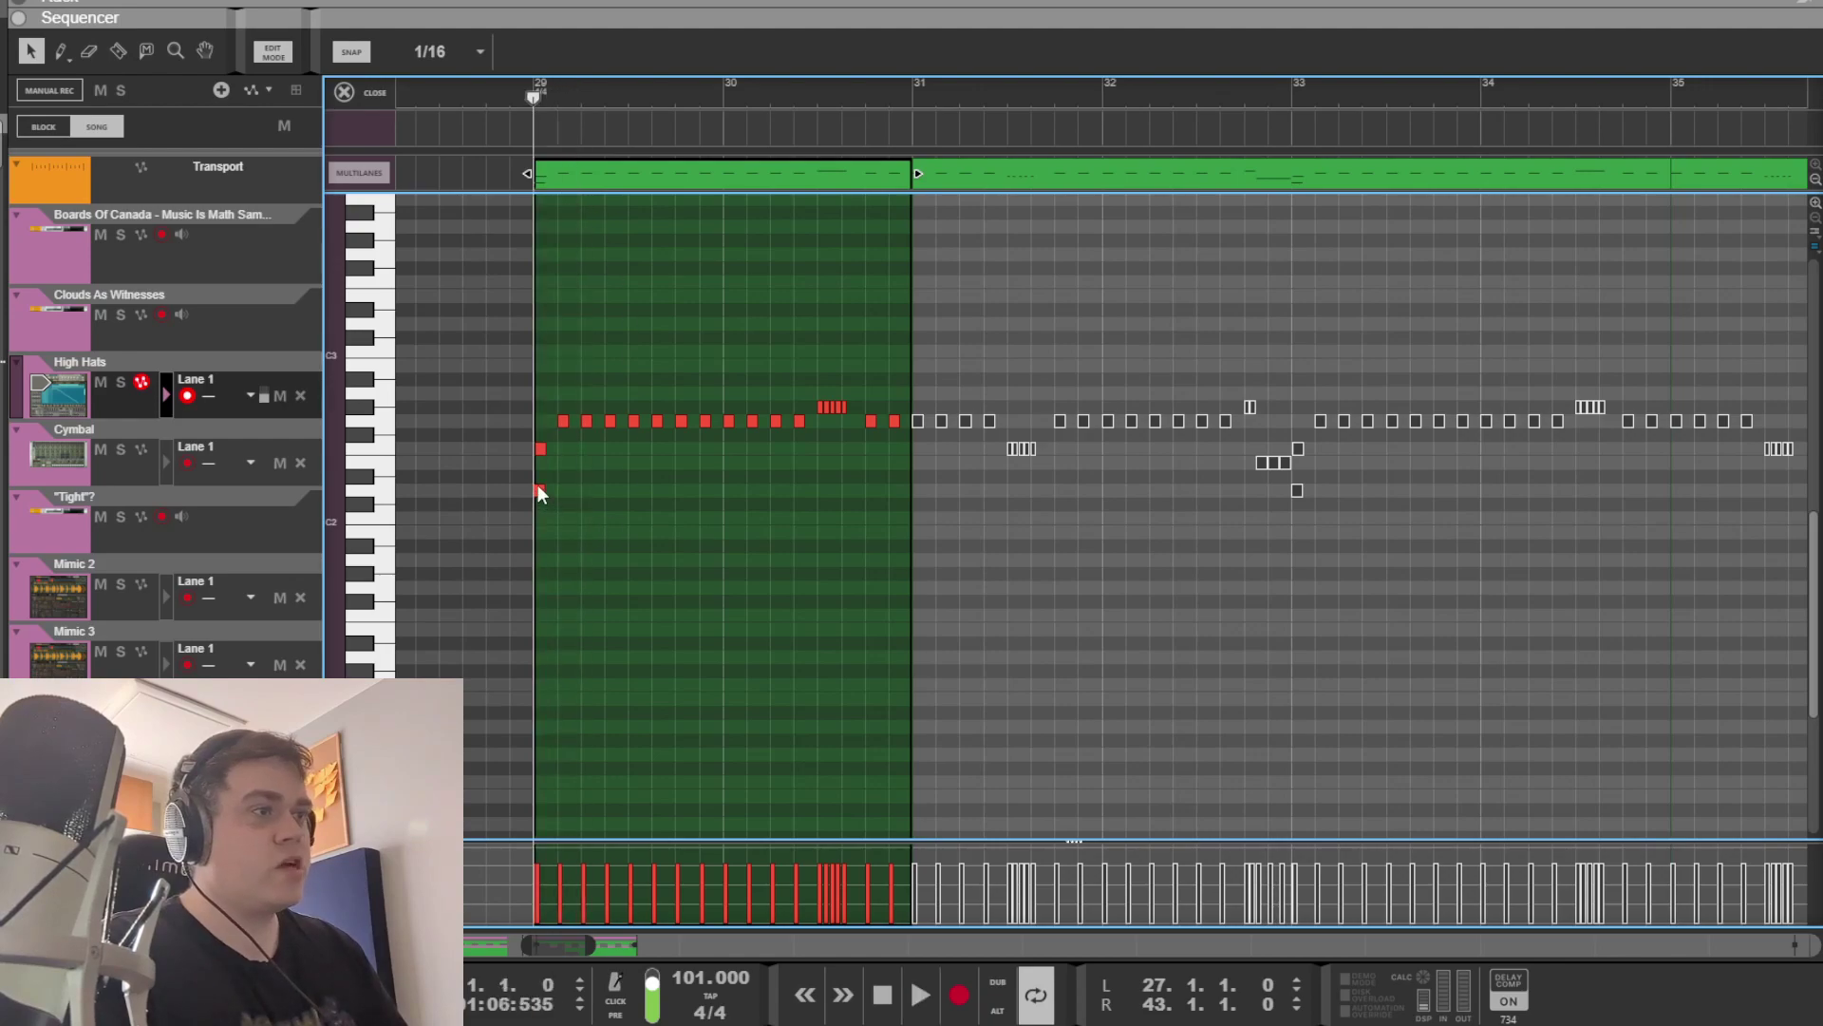
{"action": "scroll", "coordinate": [540, 517], "scroll_direction": "up", "scroll_amount": 6}
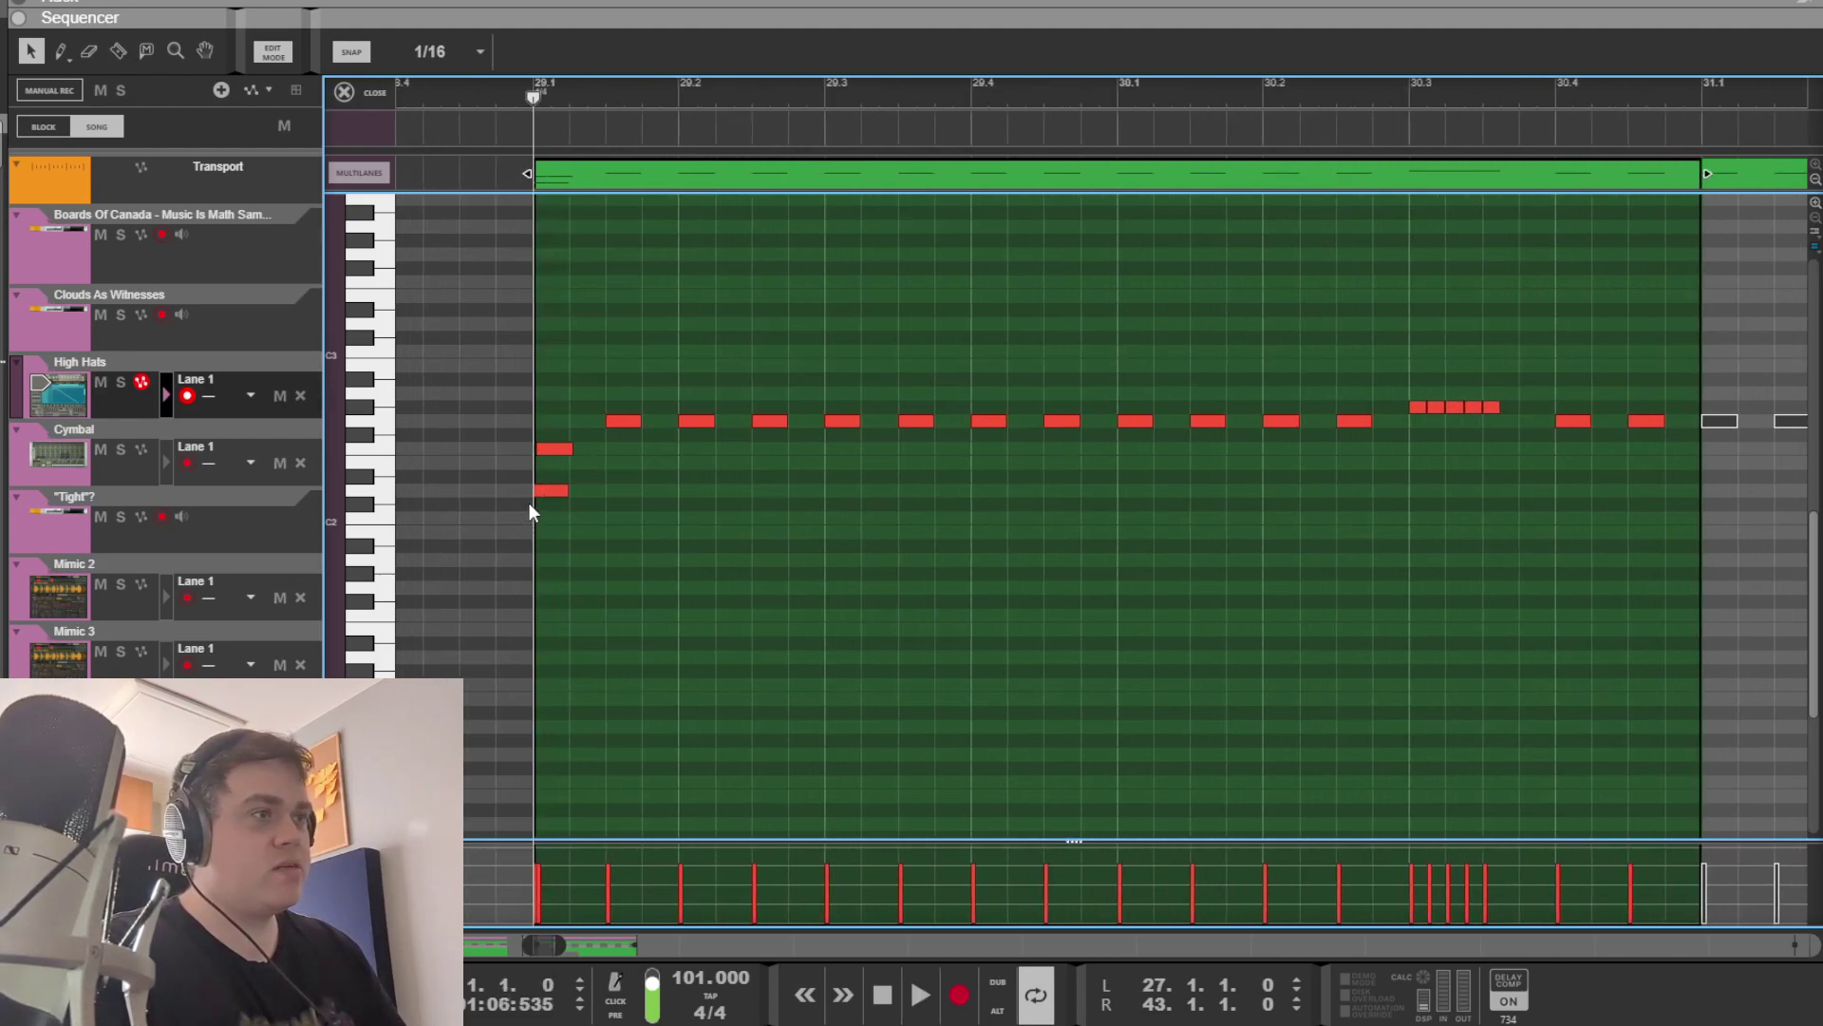
{"action": "key", "text": "space"}
{"action": "key", "text": "space"}
{"action": "scroll", "coordinate": [800, 669], "scroll_direction": "down", "scroll_amount": 1}
{"action": "scroll", "coordinate": [799, 670], "scroll_direction": "down", "scroll_amount": 4}
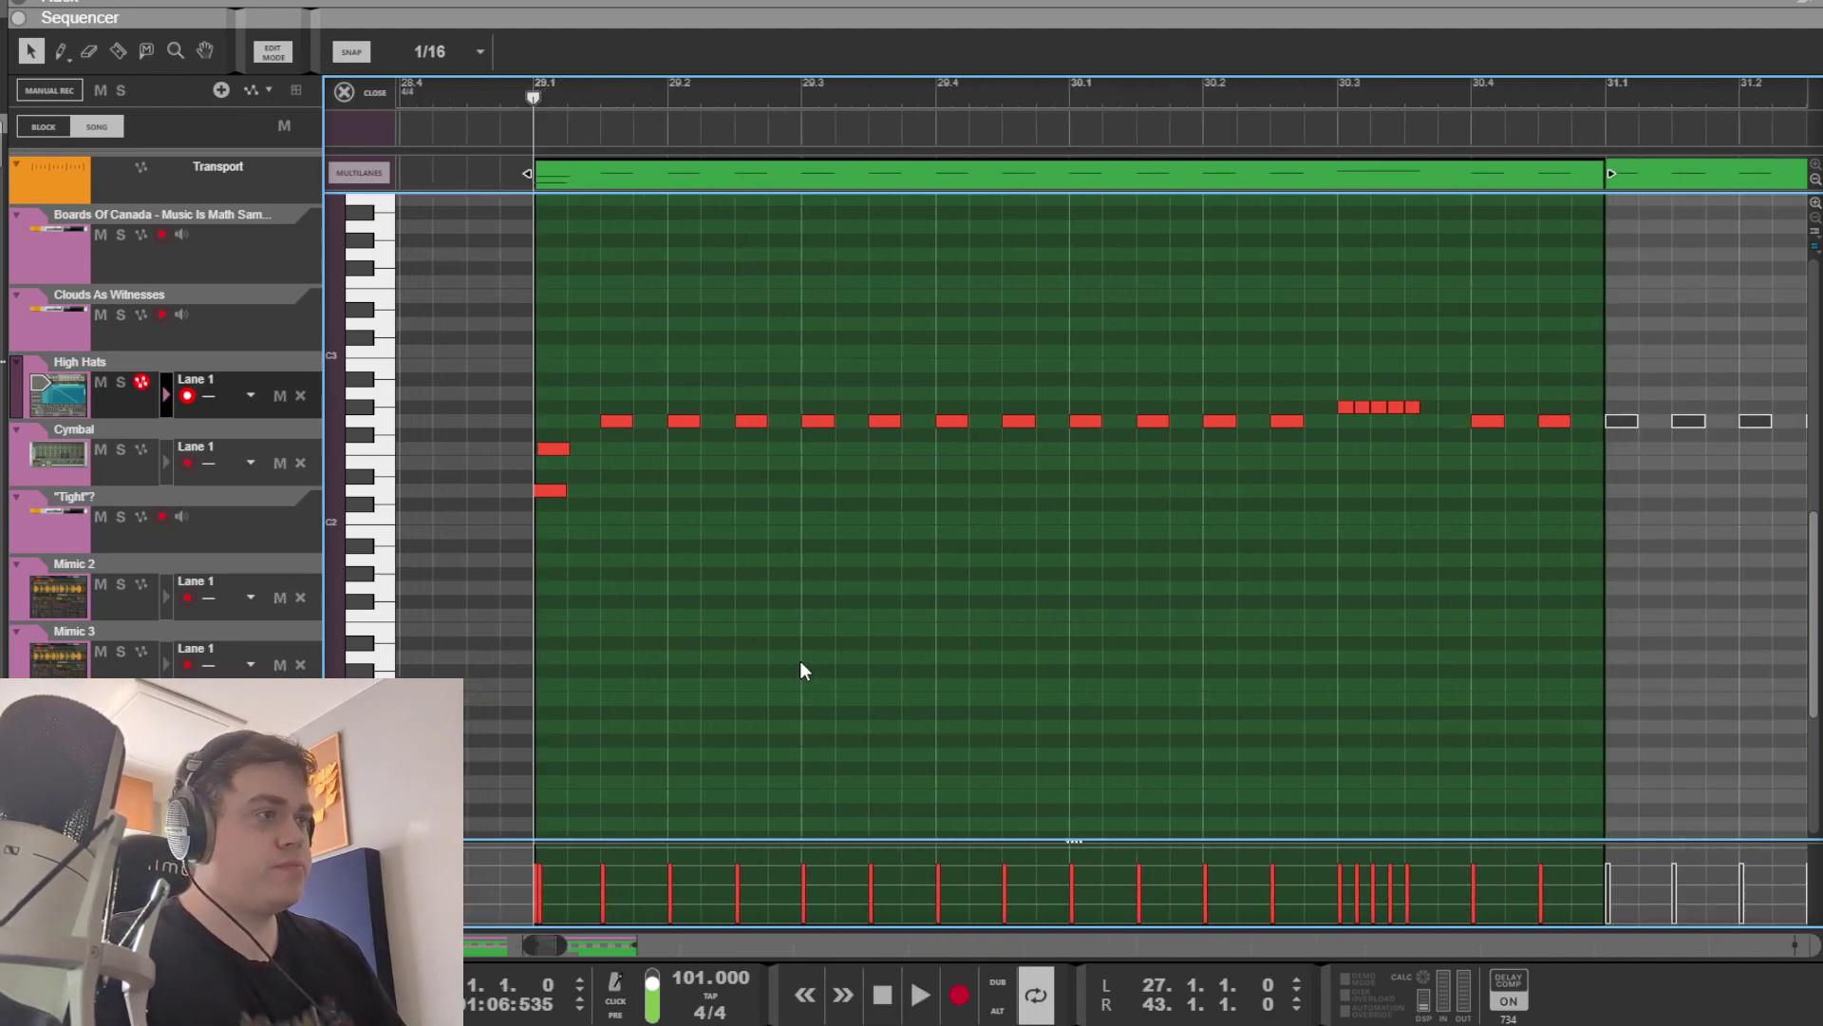
{"action": "key", "text": "space"}
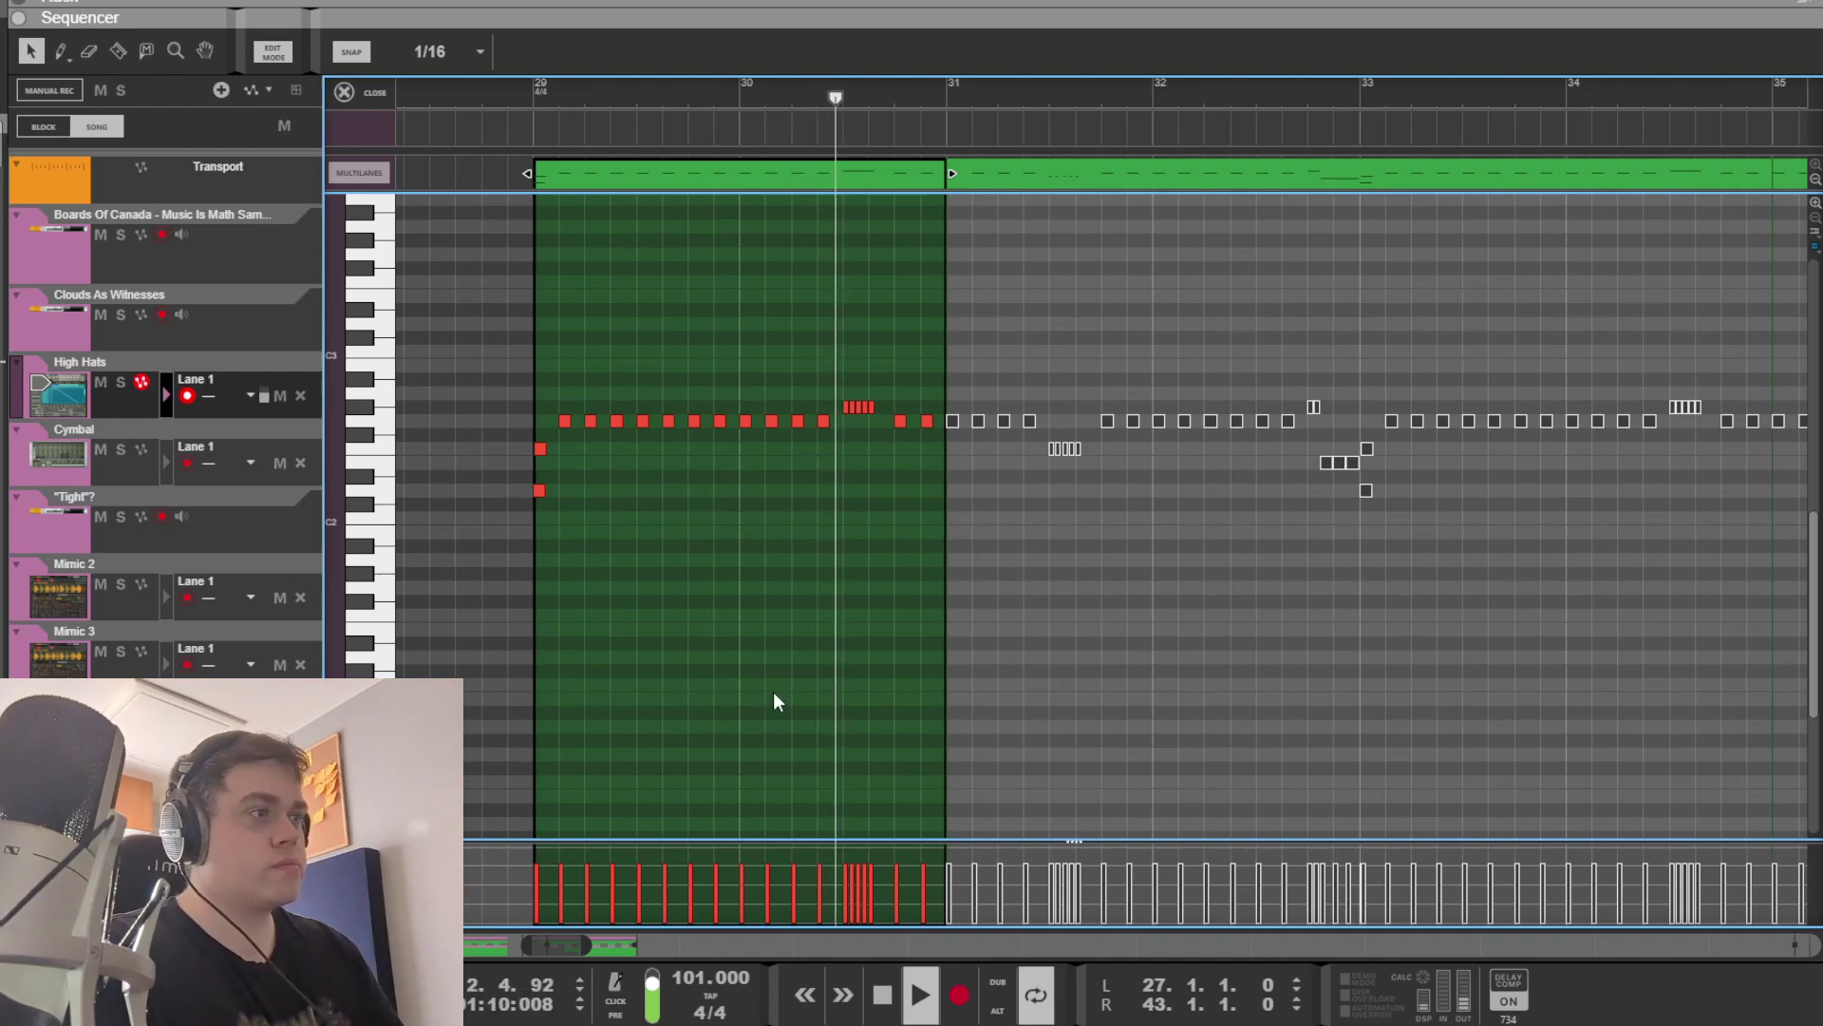
{"action": "key", "text": "space"}
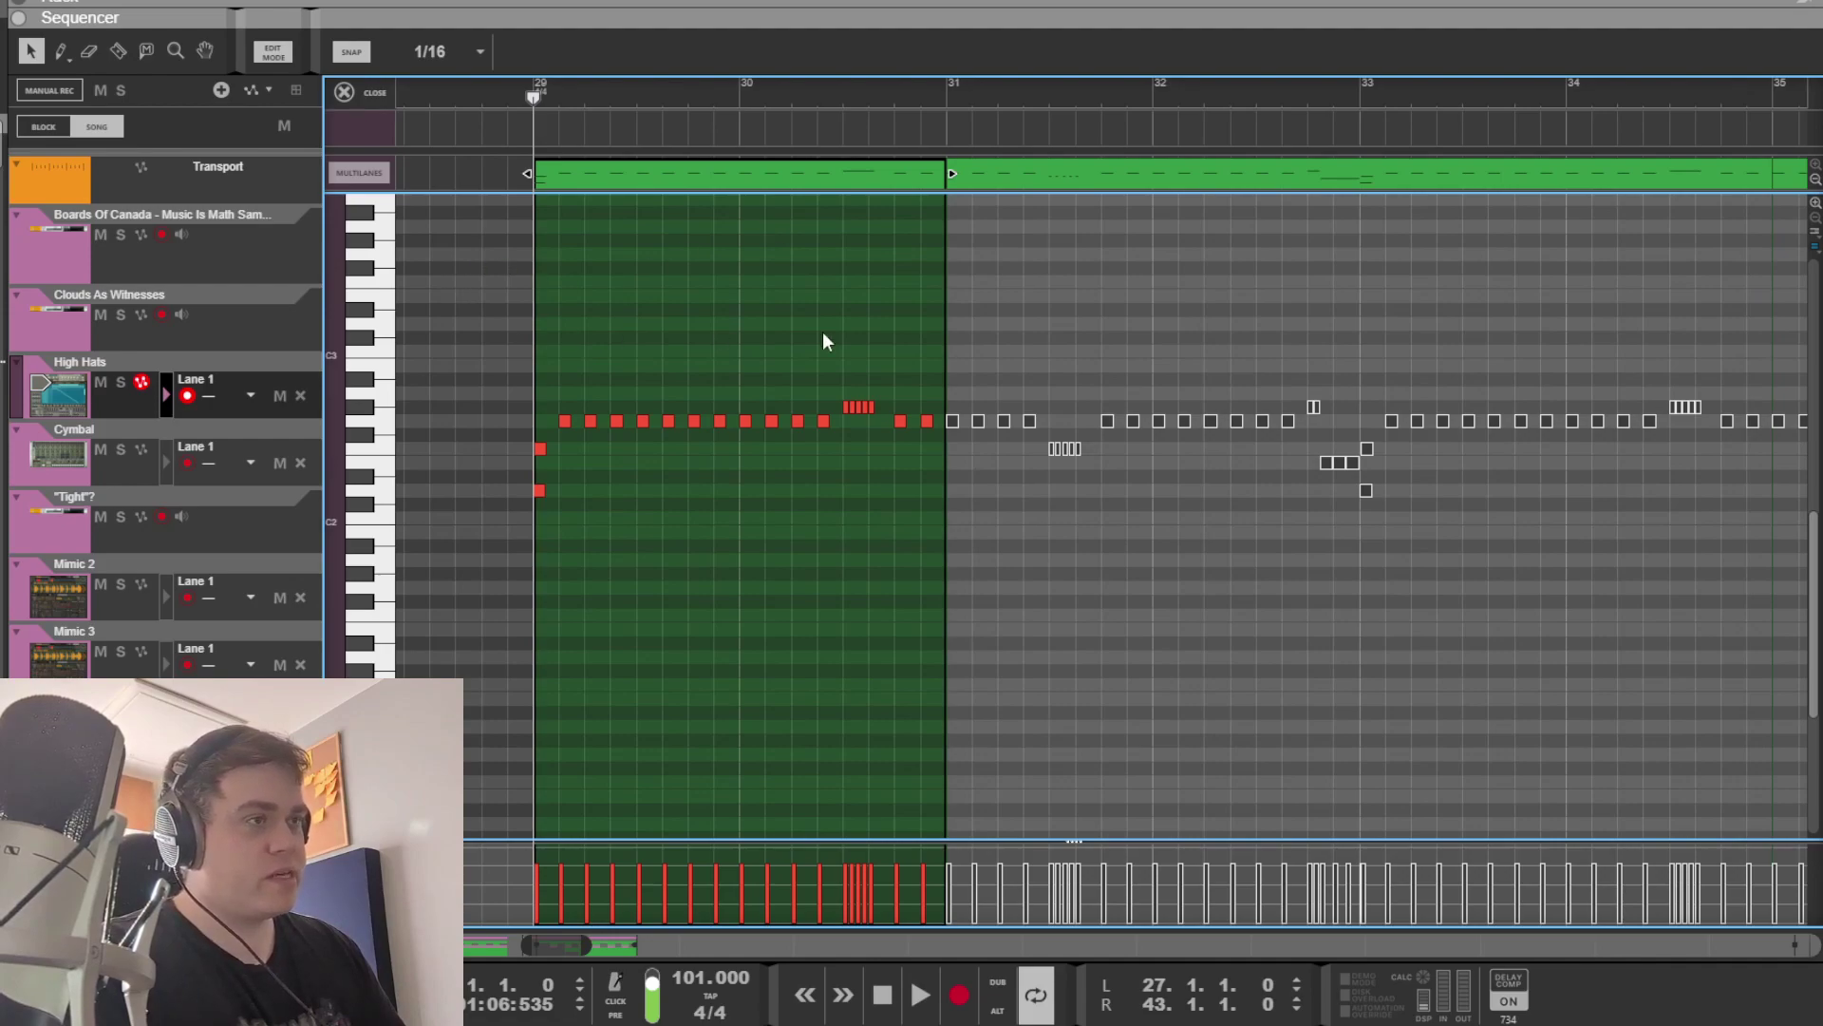
Step: Play the hi-hat pattern from bar 31 to hear its first roll
{"action": "left_click", "coordinate": [960, 95]}
{"action": "key", "text": "space"}
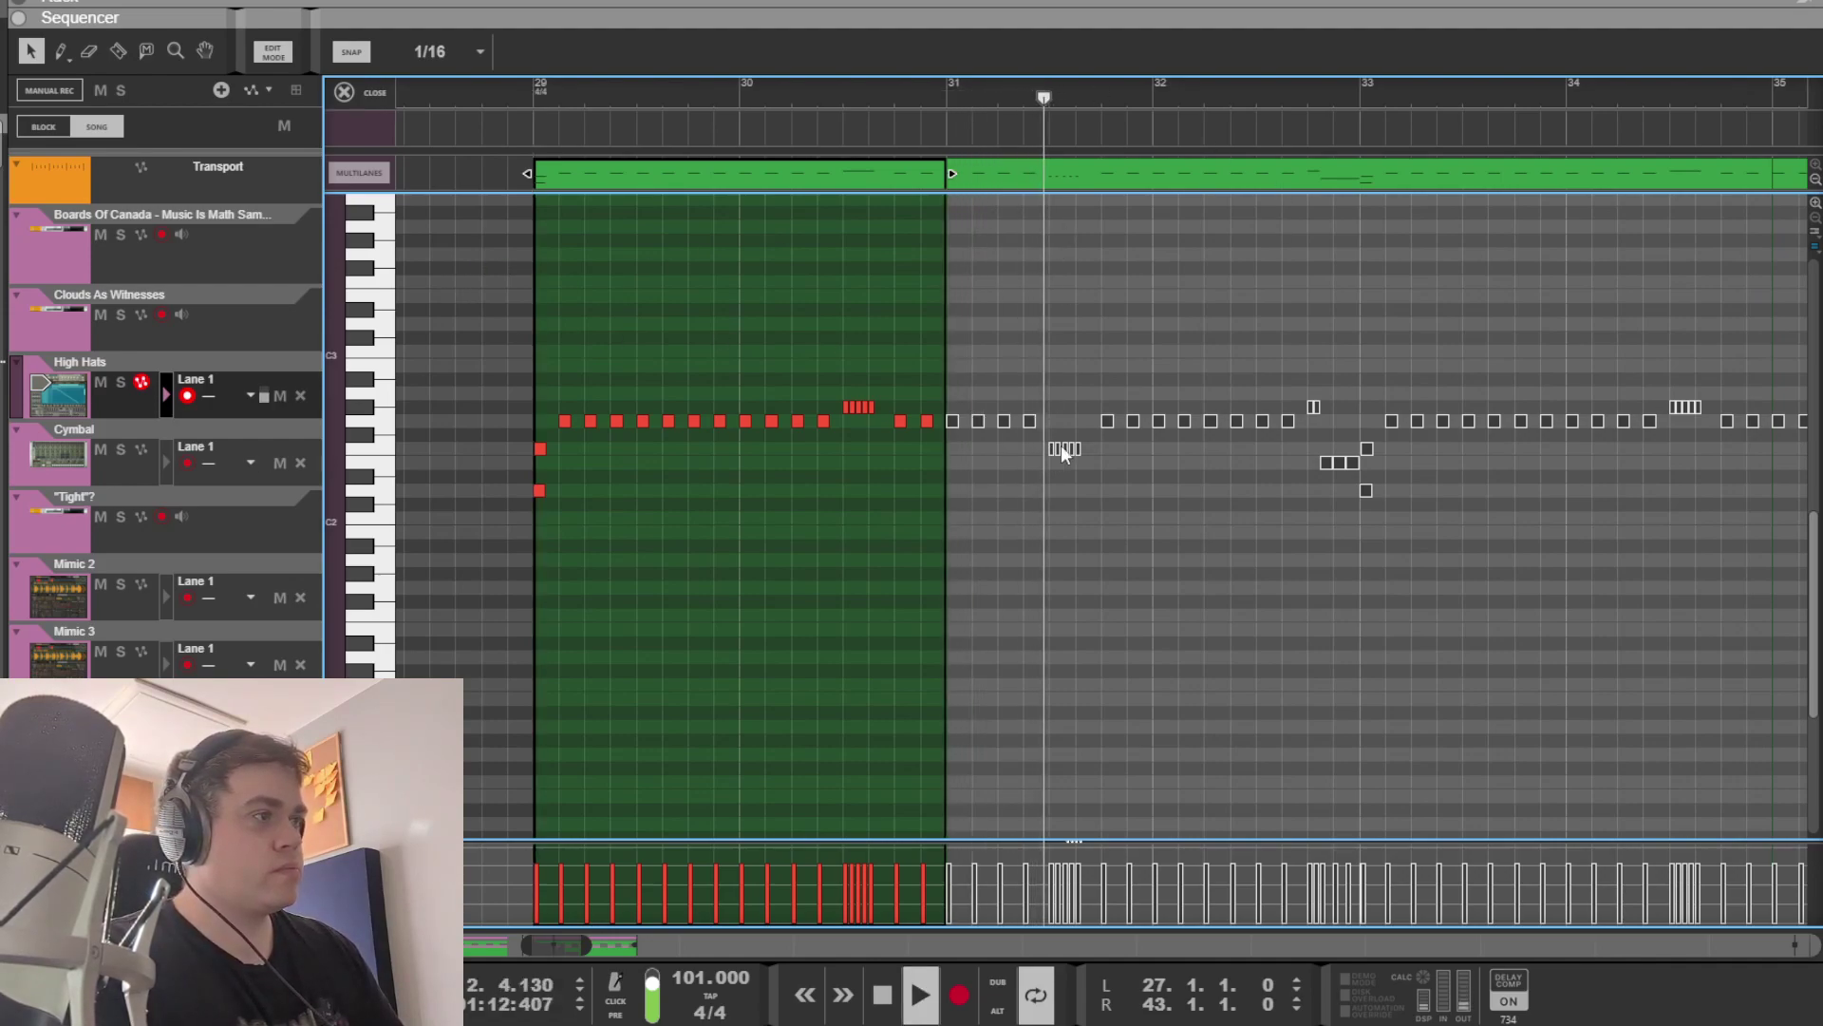
{"action": "key", "text": "space"}
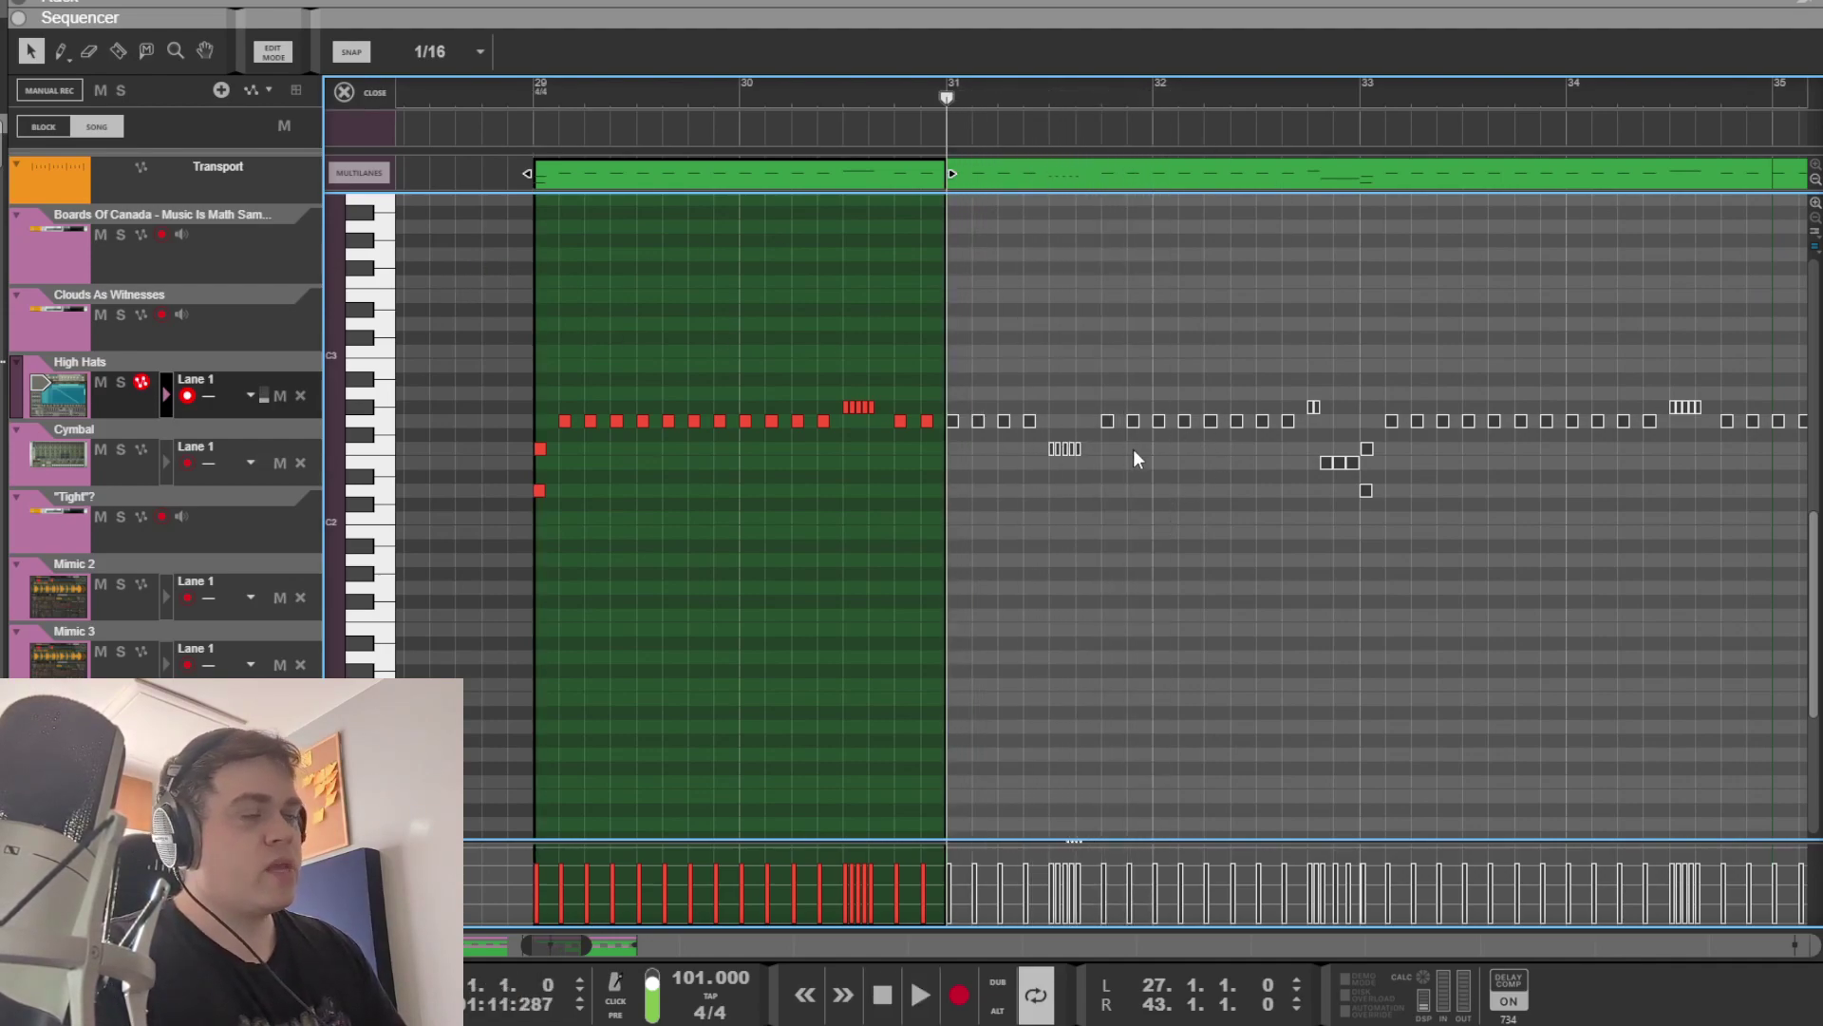
Step: Close the hi-hat clip, unsolo the High Hats channel in the mixer, and return to the sequencer
{"action": "key", "text": "ctrl+e"}
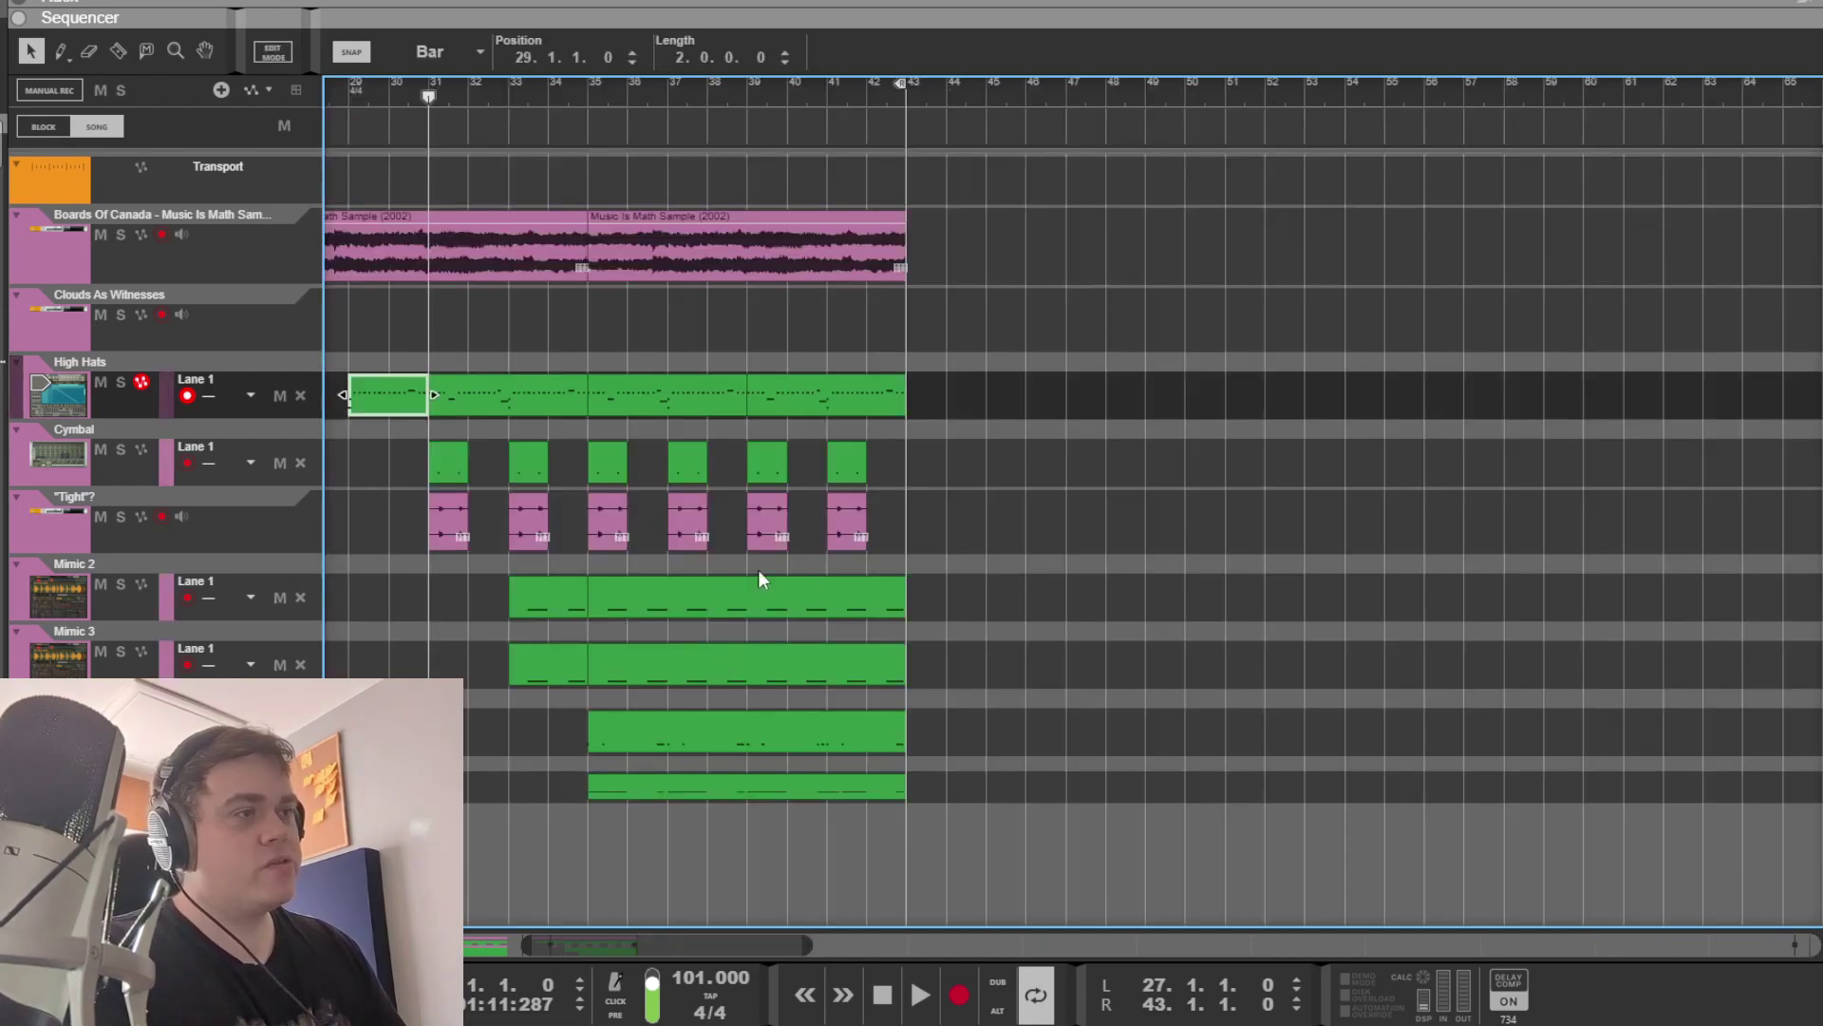
{"action": "key", "text": "F5"}
{"action": "left_click", "coordinate": [929, 642]}
{"action": "key", "text": "F7"}
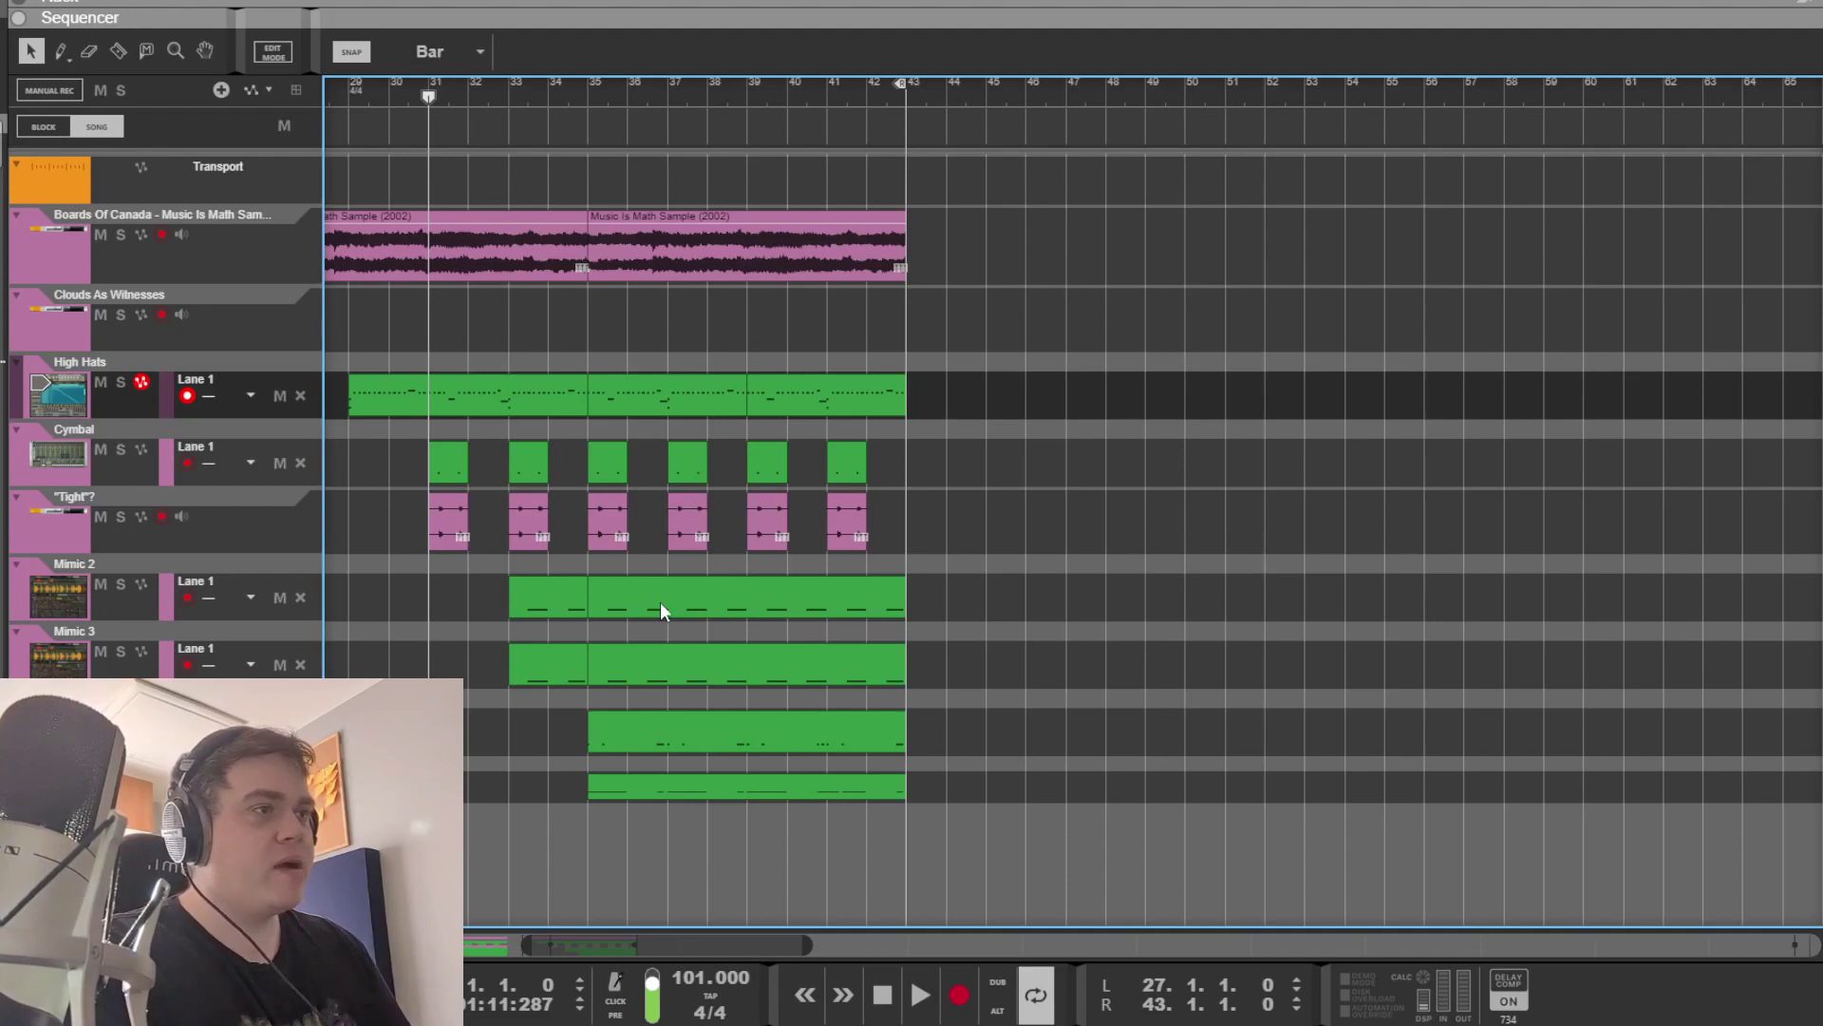
Step: Listen to the "Tight"? audio track soloed from bar 31, then stop playback and remove the solo
{"action": "key", "text": "h"}
{"action": "key", "text": "h"}
{"action": "key", "text": "h"}
{"action": "key", "text": "h"}
{"action": "key", "text": "h"}
{"action": "key", "text": "h"}
{"action": "key", "text": "h"}
{"action": "key", "text": "h"}
{"action": "key", "text": "h"}
{"action": "key", "text": "h"}
{"action": "key", "text": "h"}
{"action": "key", "text": "h"}
{"action": "key", "text": "h"}
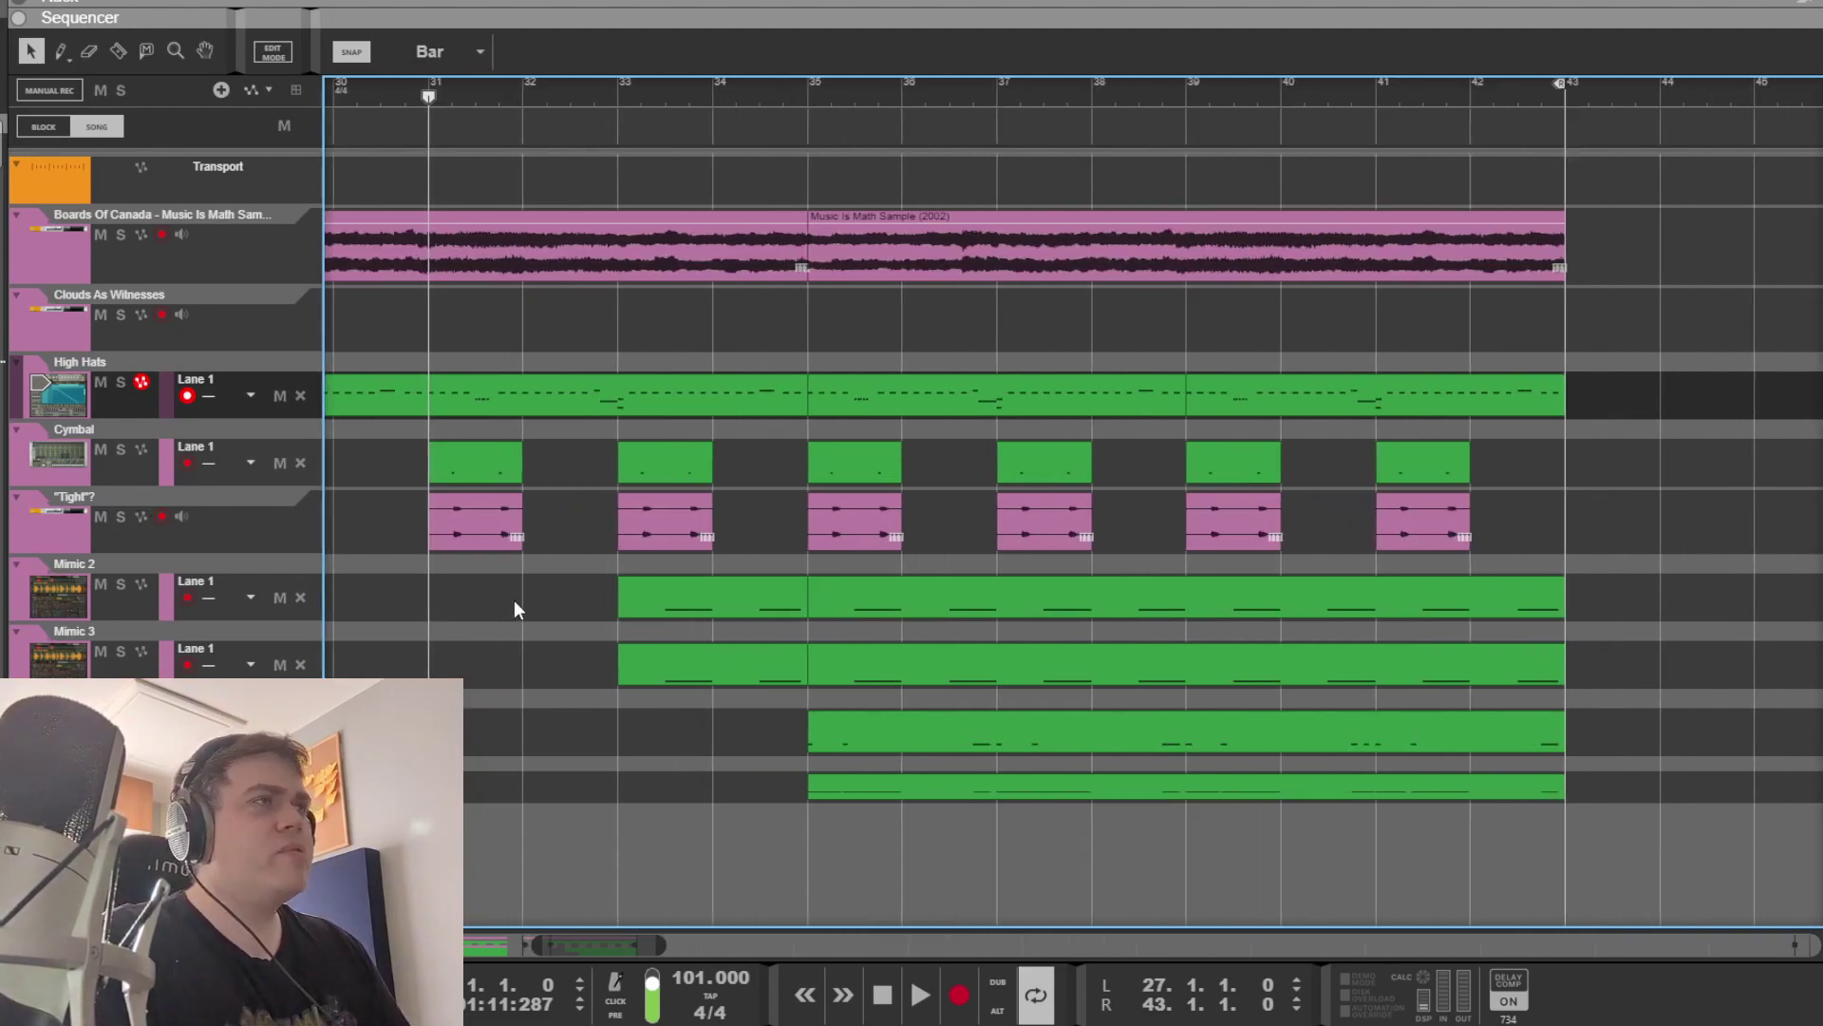
{"action": "key", "text": "shift+h"}
{"action": "key", "text": "shift+h"}
{"action": "key", "text": "shift+h"}
{"action": "scroll", "coordinate": [382, 533], "scroll_direction": "up", "scroll_amount": 3}
{"action": "left_click", "coordinate": [120, 458]}
{"action": "key", "text": "space"}
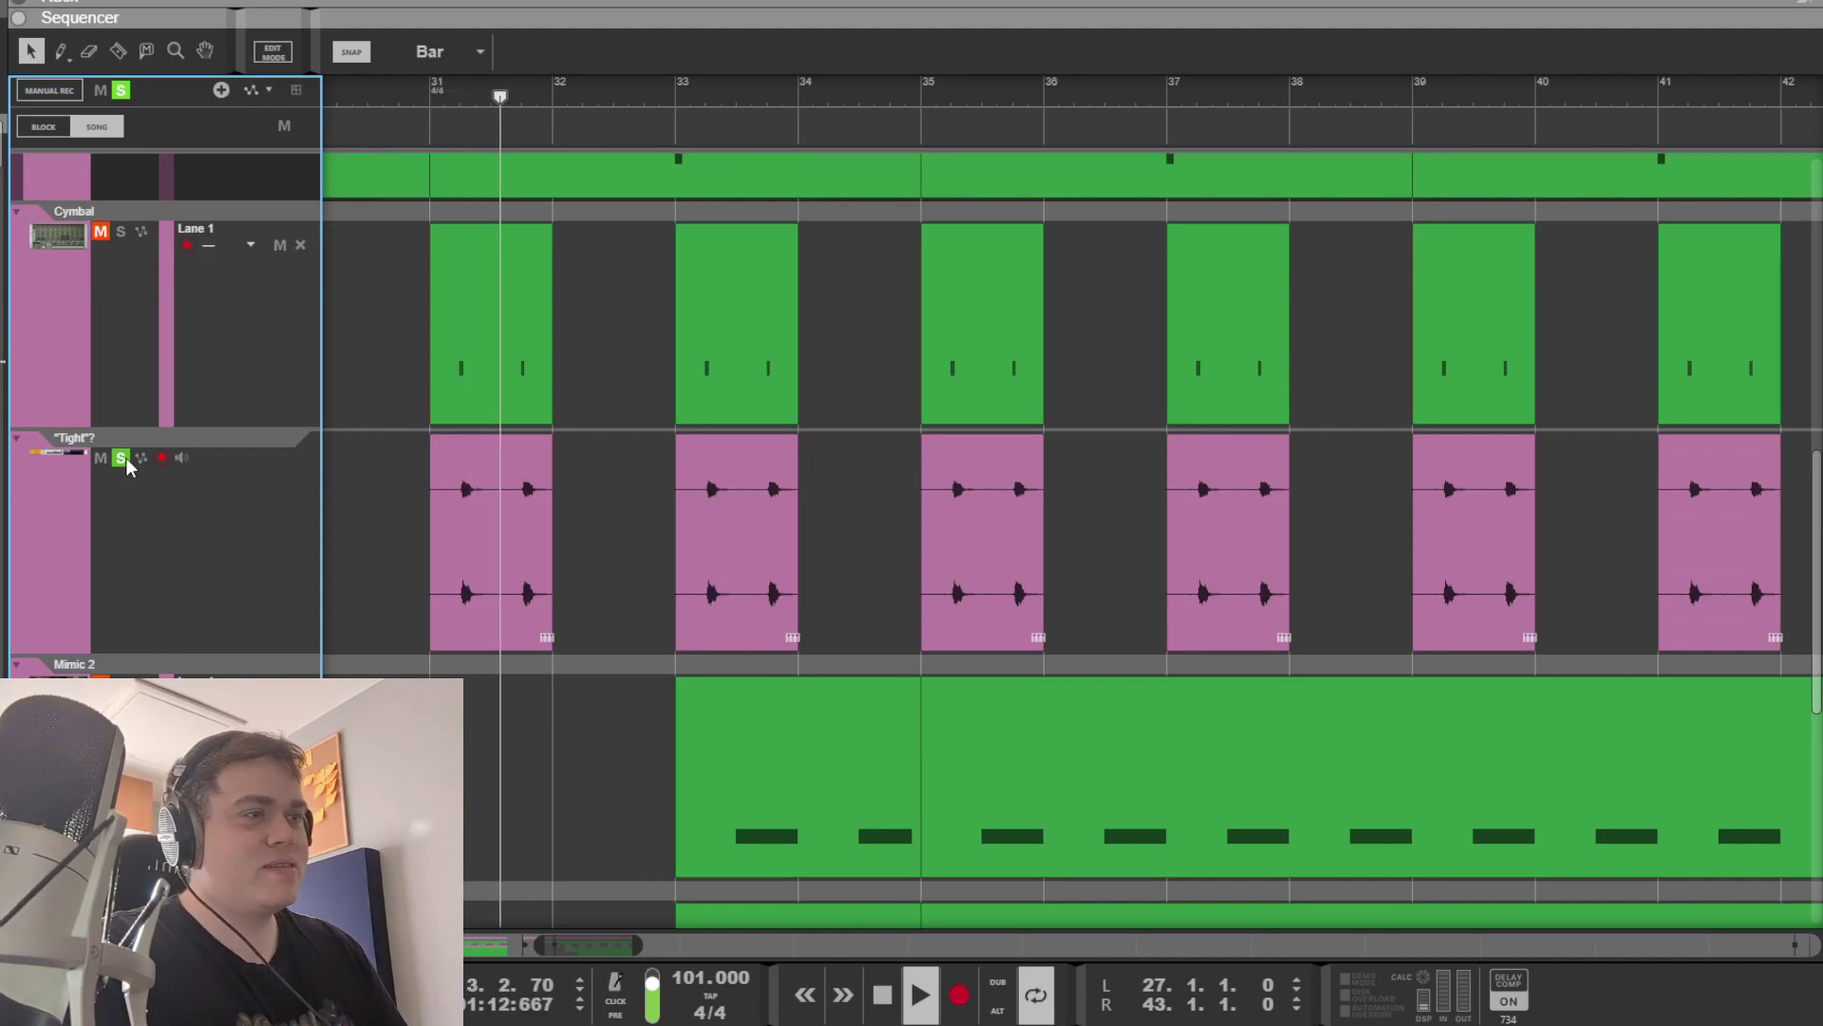
{"action": "key", "text": "space"}
{"action": "left_click", "coordinate": [121, 458]}
Step: Show the whole section from bar 27 to 43 and play the full mix briefly from bar 31
{"action": "scroll", "coordinate": [602, 556], "scroll_direction": "down", "scroll_amount": 2}
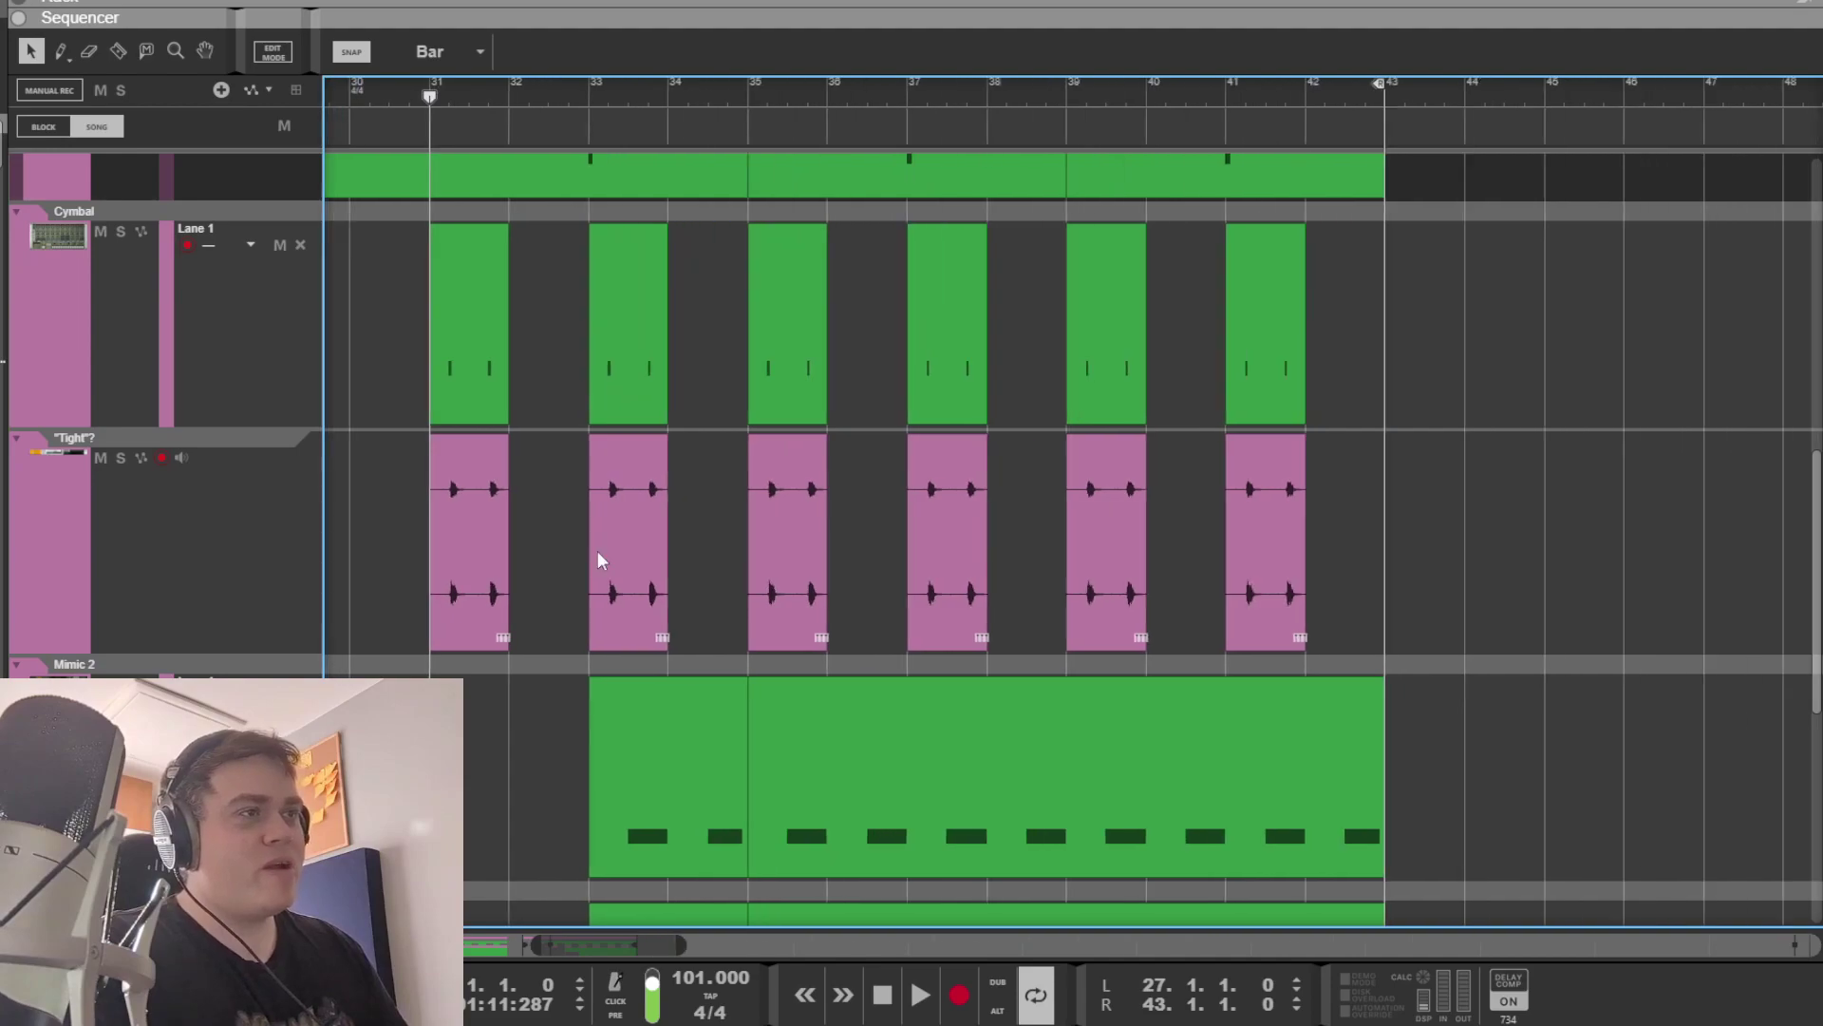
{"action": "scroll", "coordinate": [600, 556], "scroll_direction": "down", "scroll_amount": 2}
{"action": "scroll", "coordinate": [522, 612], "scroll_direction": "down", "scroll_amount": 2}
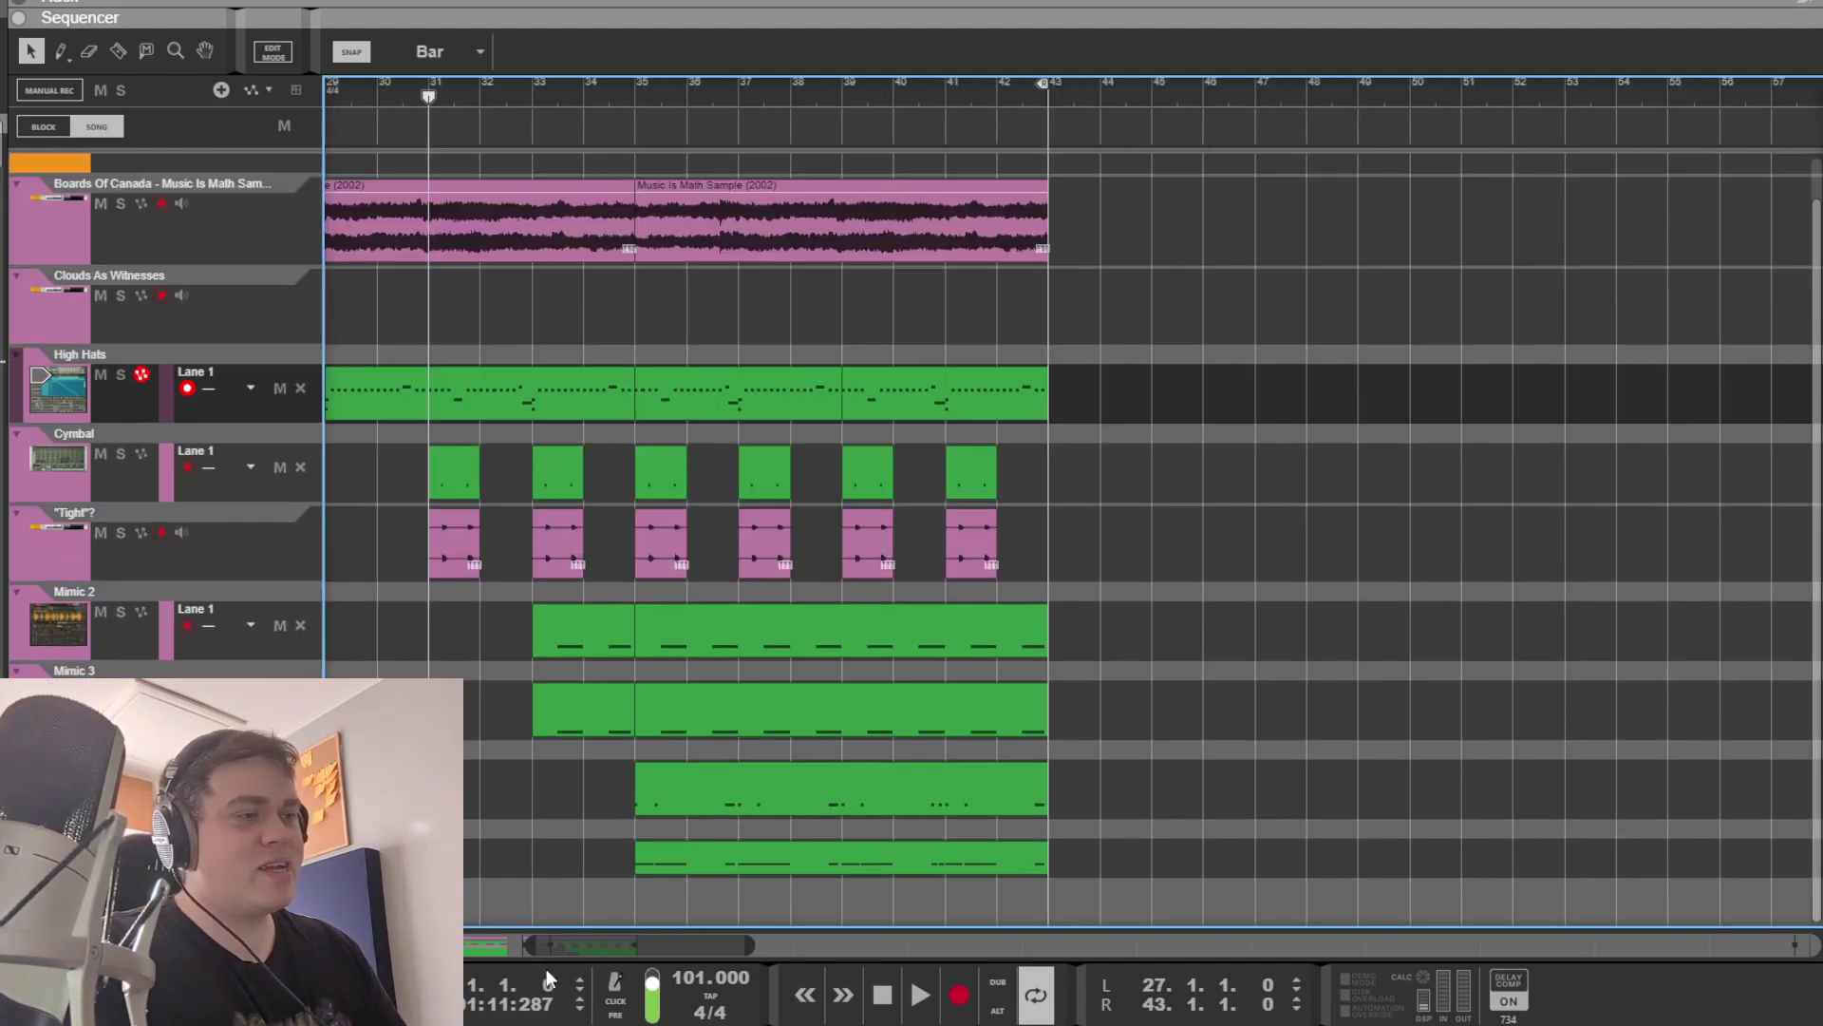
{"action": "scroll", "coordinate": [608, 836], "scroll_direction": "left", "scroll_amount": 4}
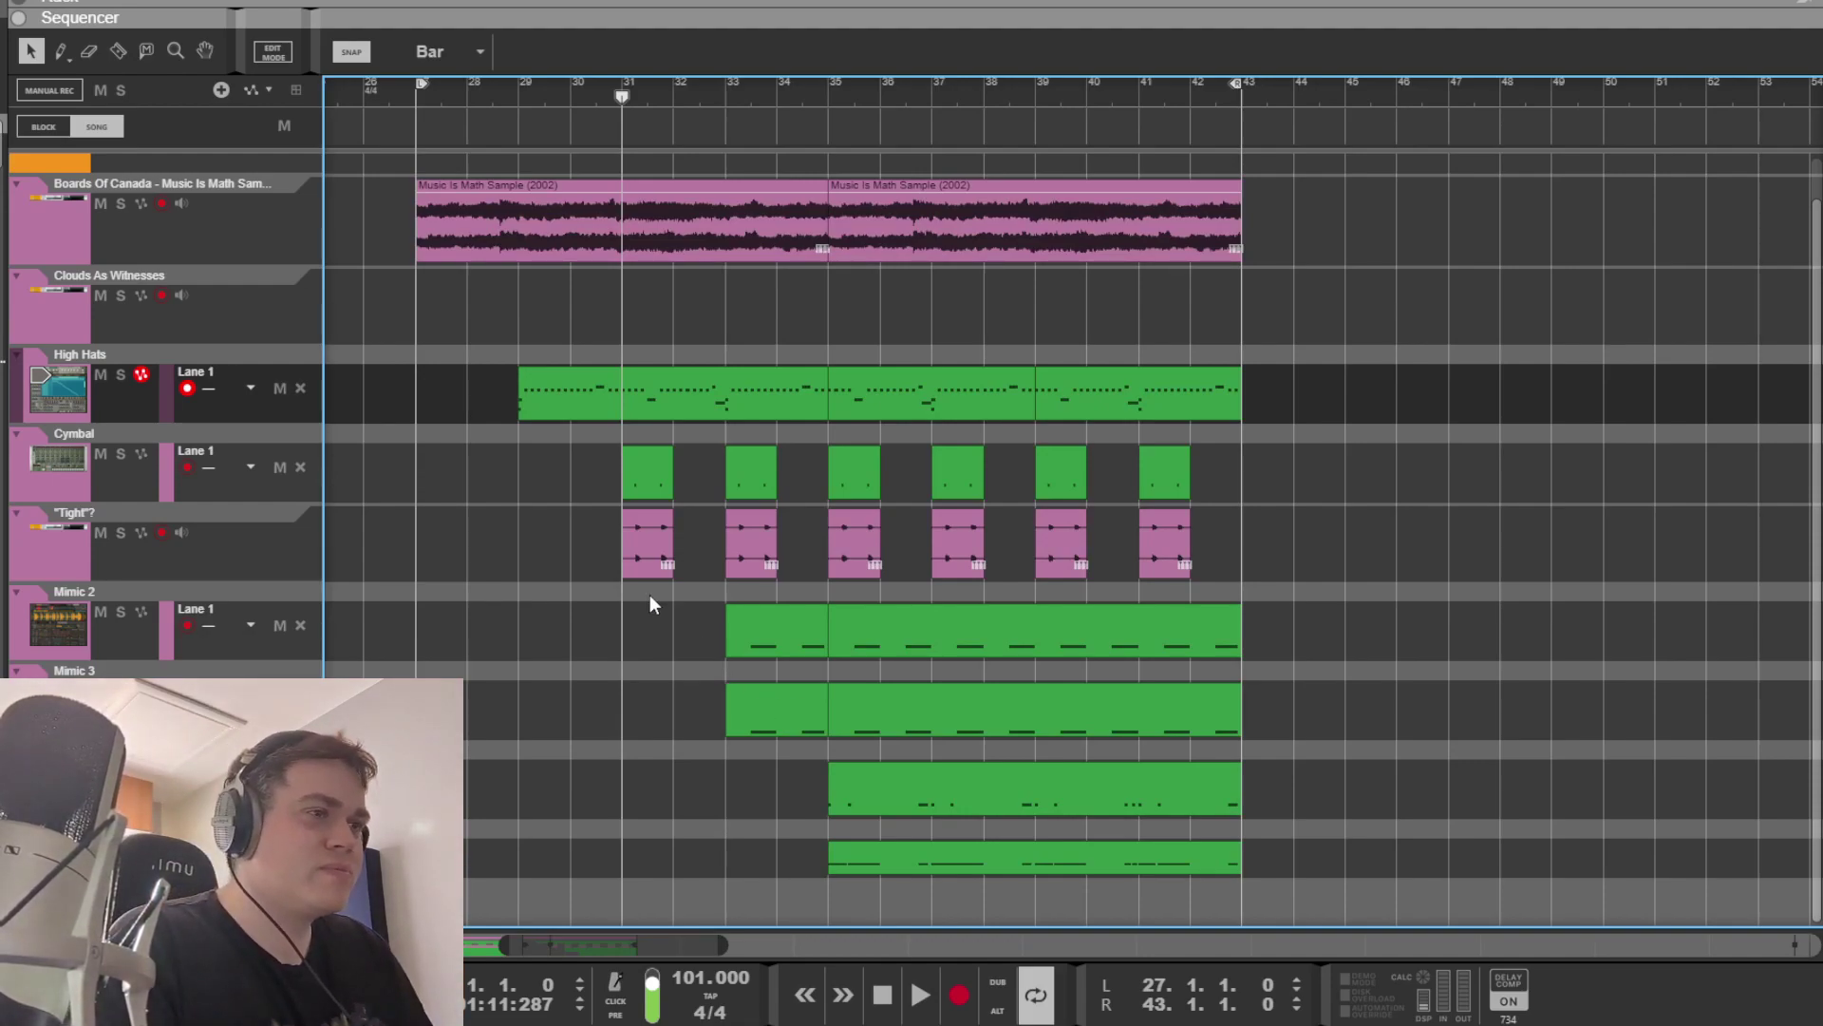
{"action": "key", "text": "space"}
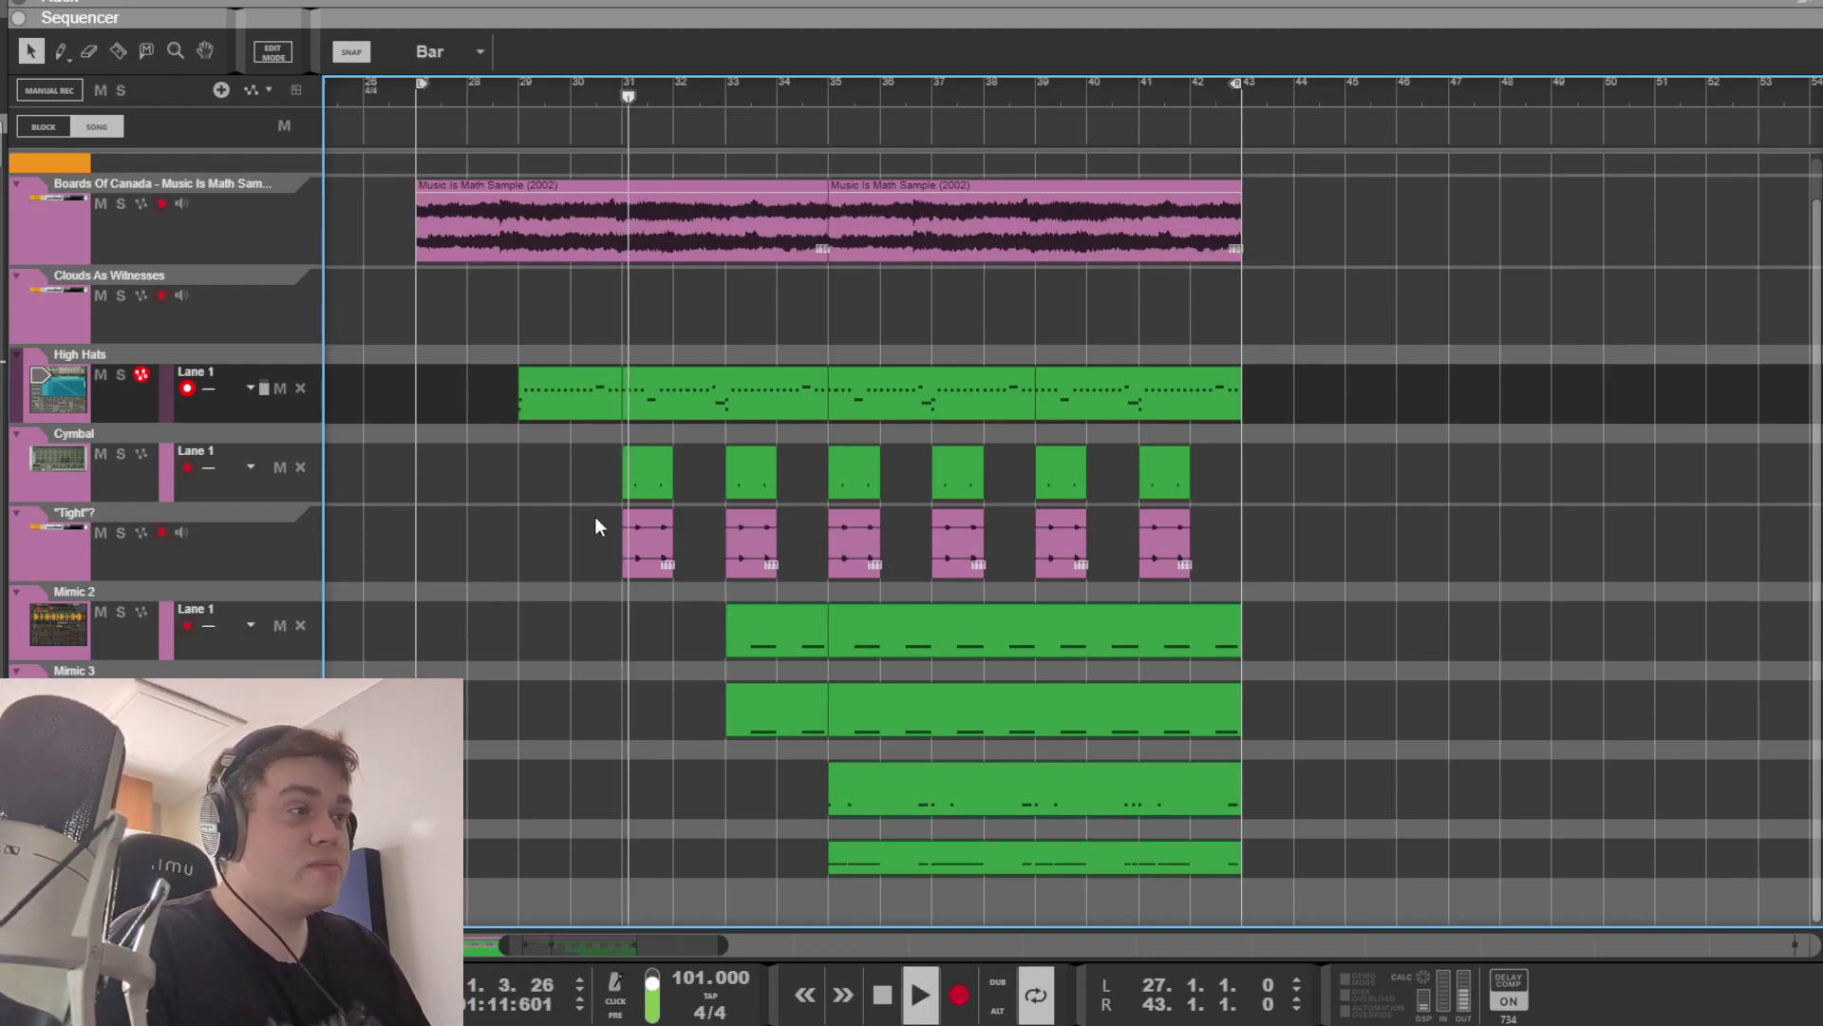
{"action": "key", "text": "space"}
Step: Listen to the Cymbal track soloed from bar 31, add the "Tight"? track to the solo, then stop and unsolo both
{"action": "left_click", "coordinate": [121, 454]}
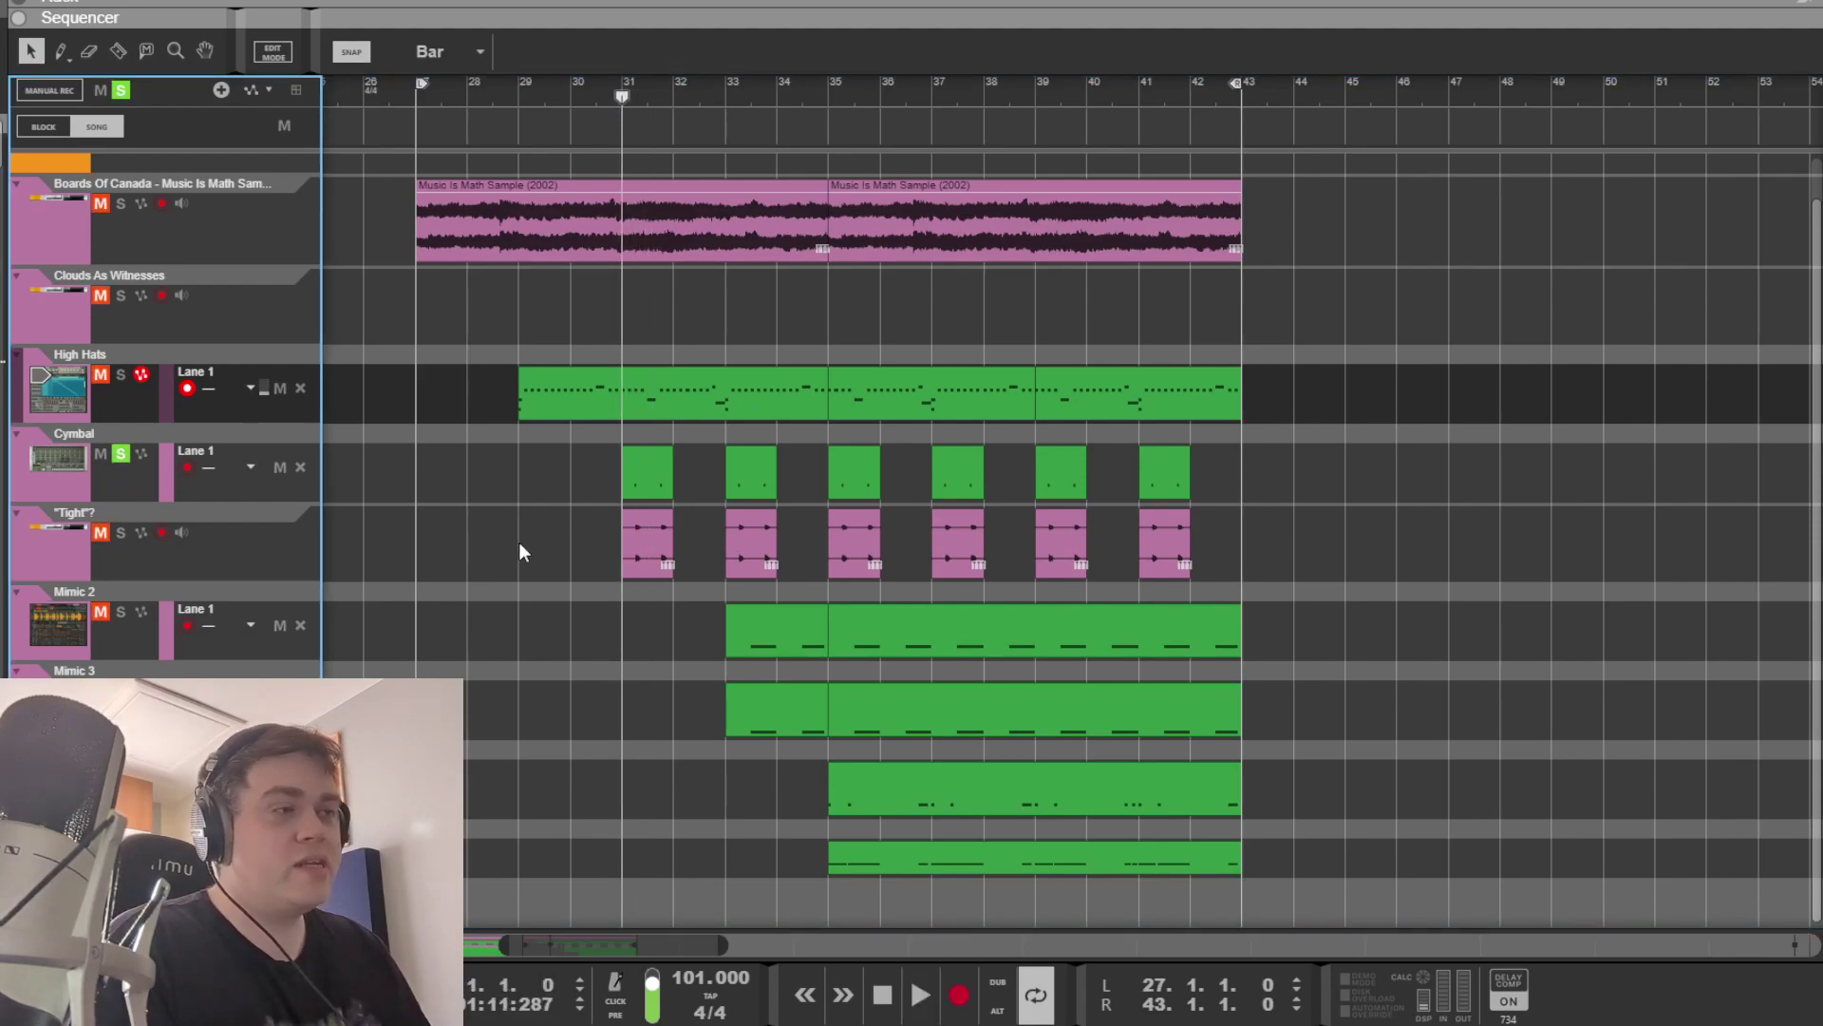
{"action": "key", "text": "space"}
{"action": "left_click", "coordinate": [114, 534]}
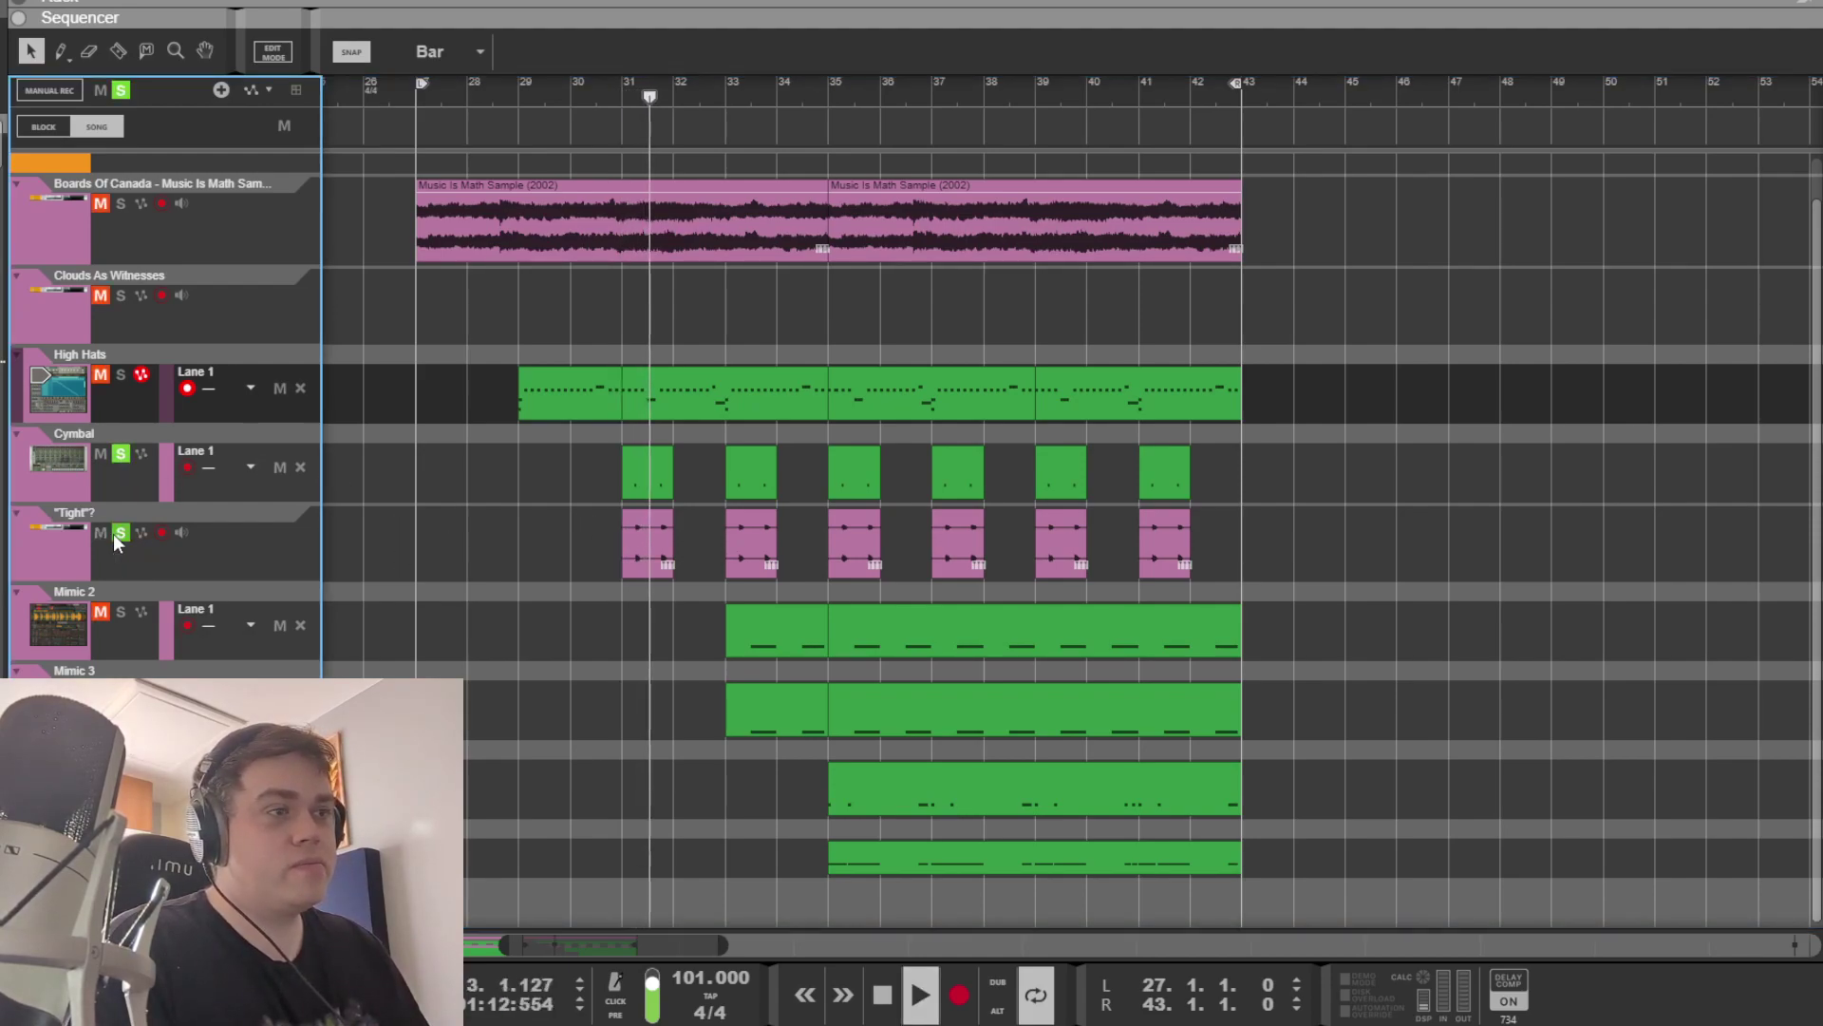
{"action": "key", "text": "space"}
{"action": "left_click", "coordinate": [121, 533]}
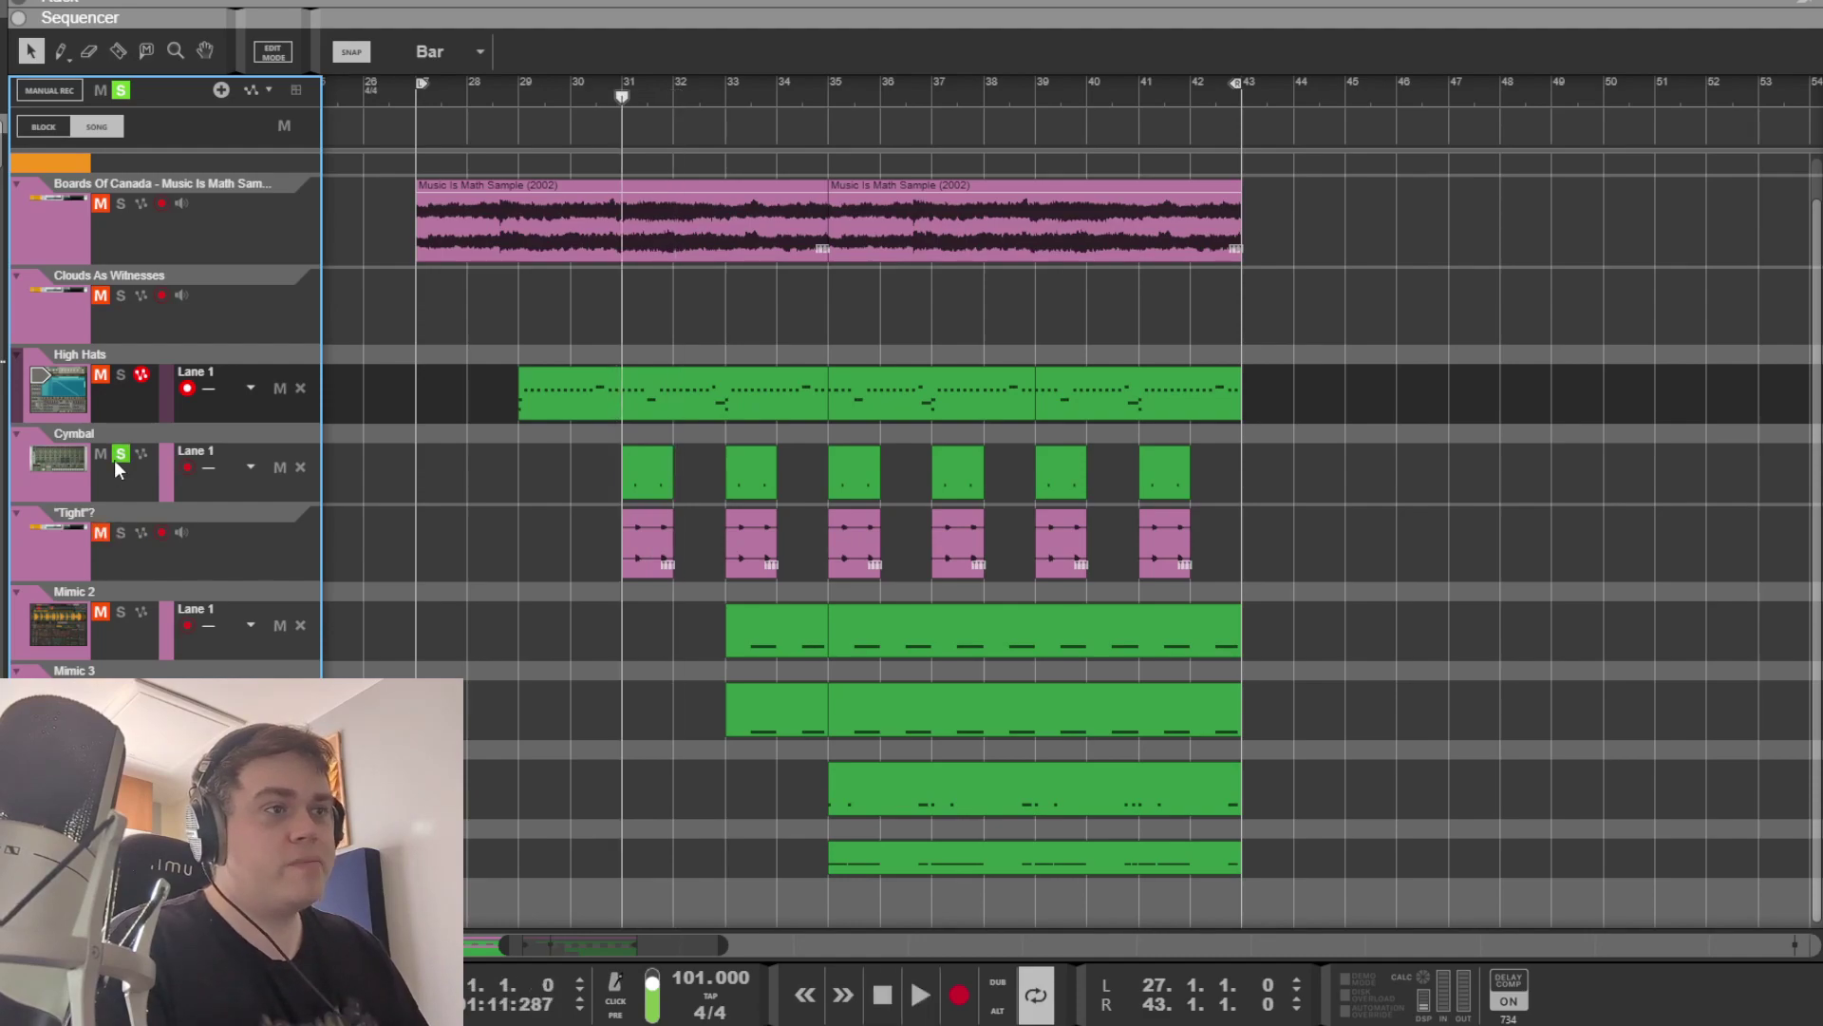
{"action": "left_click", "coordinate": [119, 456]}
{"action": "left_click", "coordinate": [539, 621]}
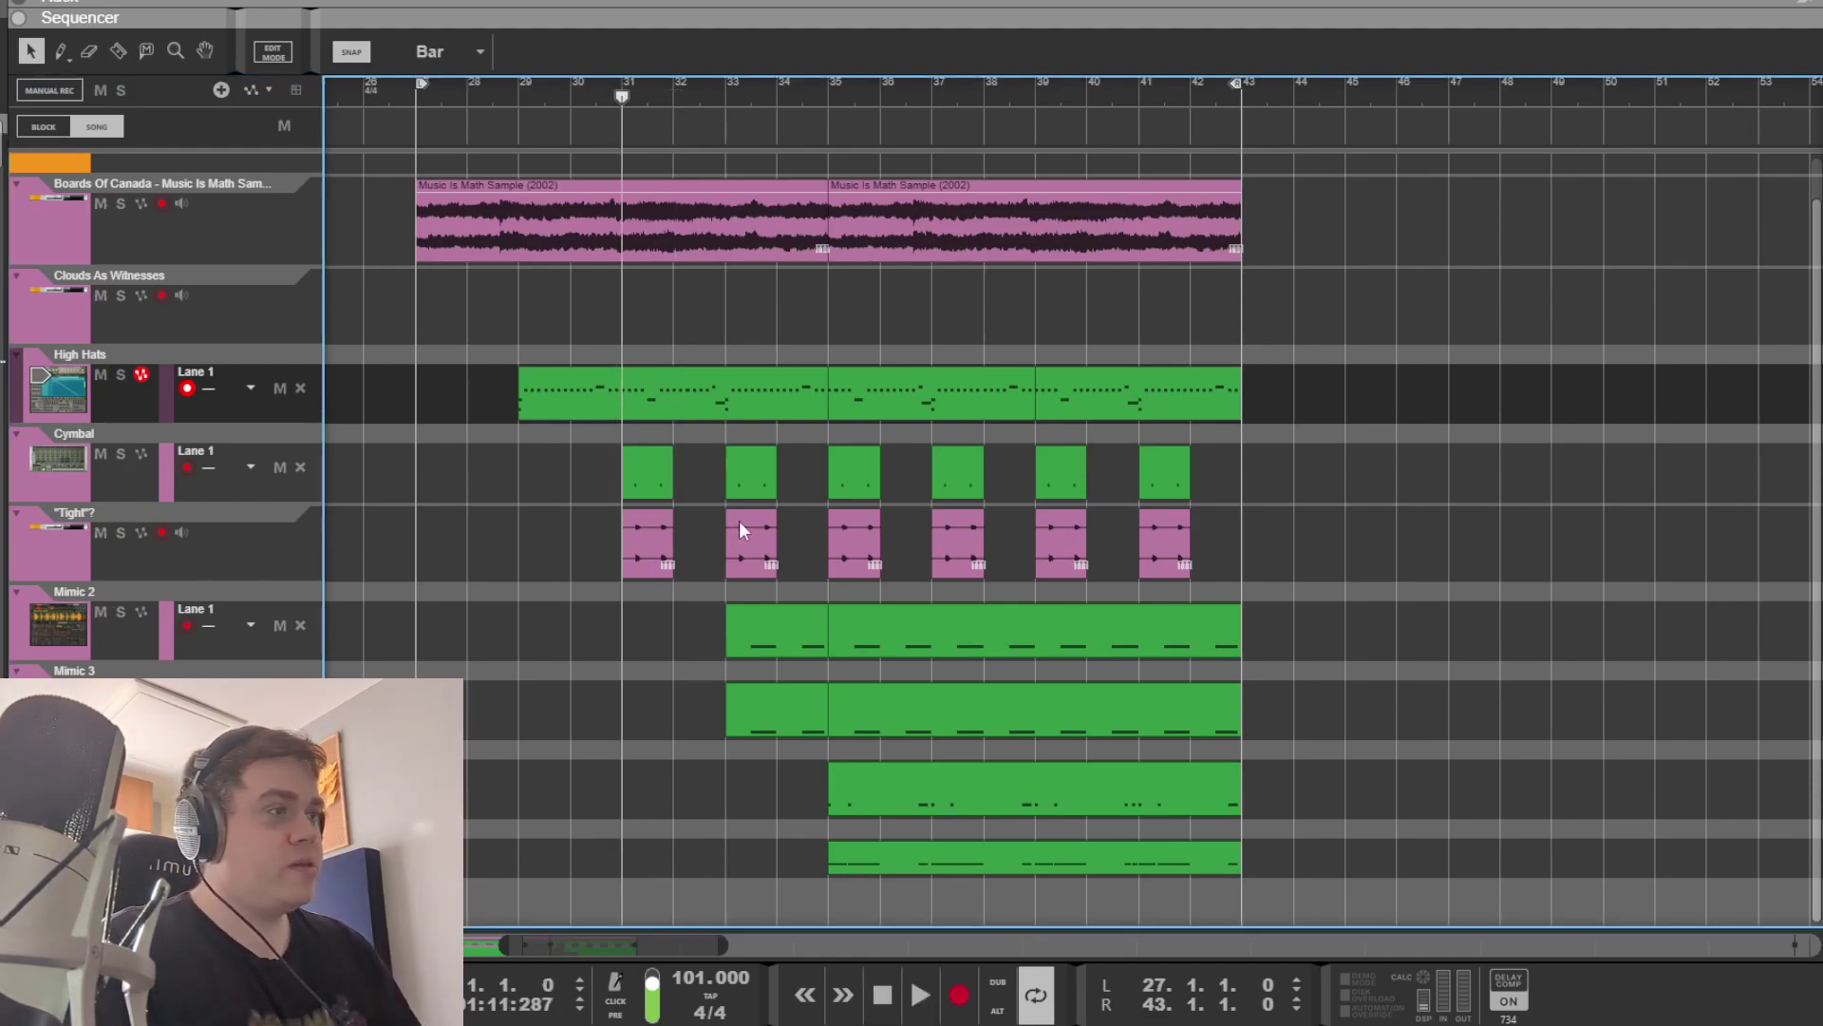
Step: Set the playback position to bar 33, examine the notes of the first Mimic 2 clip, and close it
{"action": "left_click", "coordinate": [728, 94]}
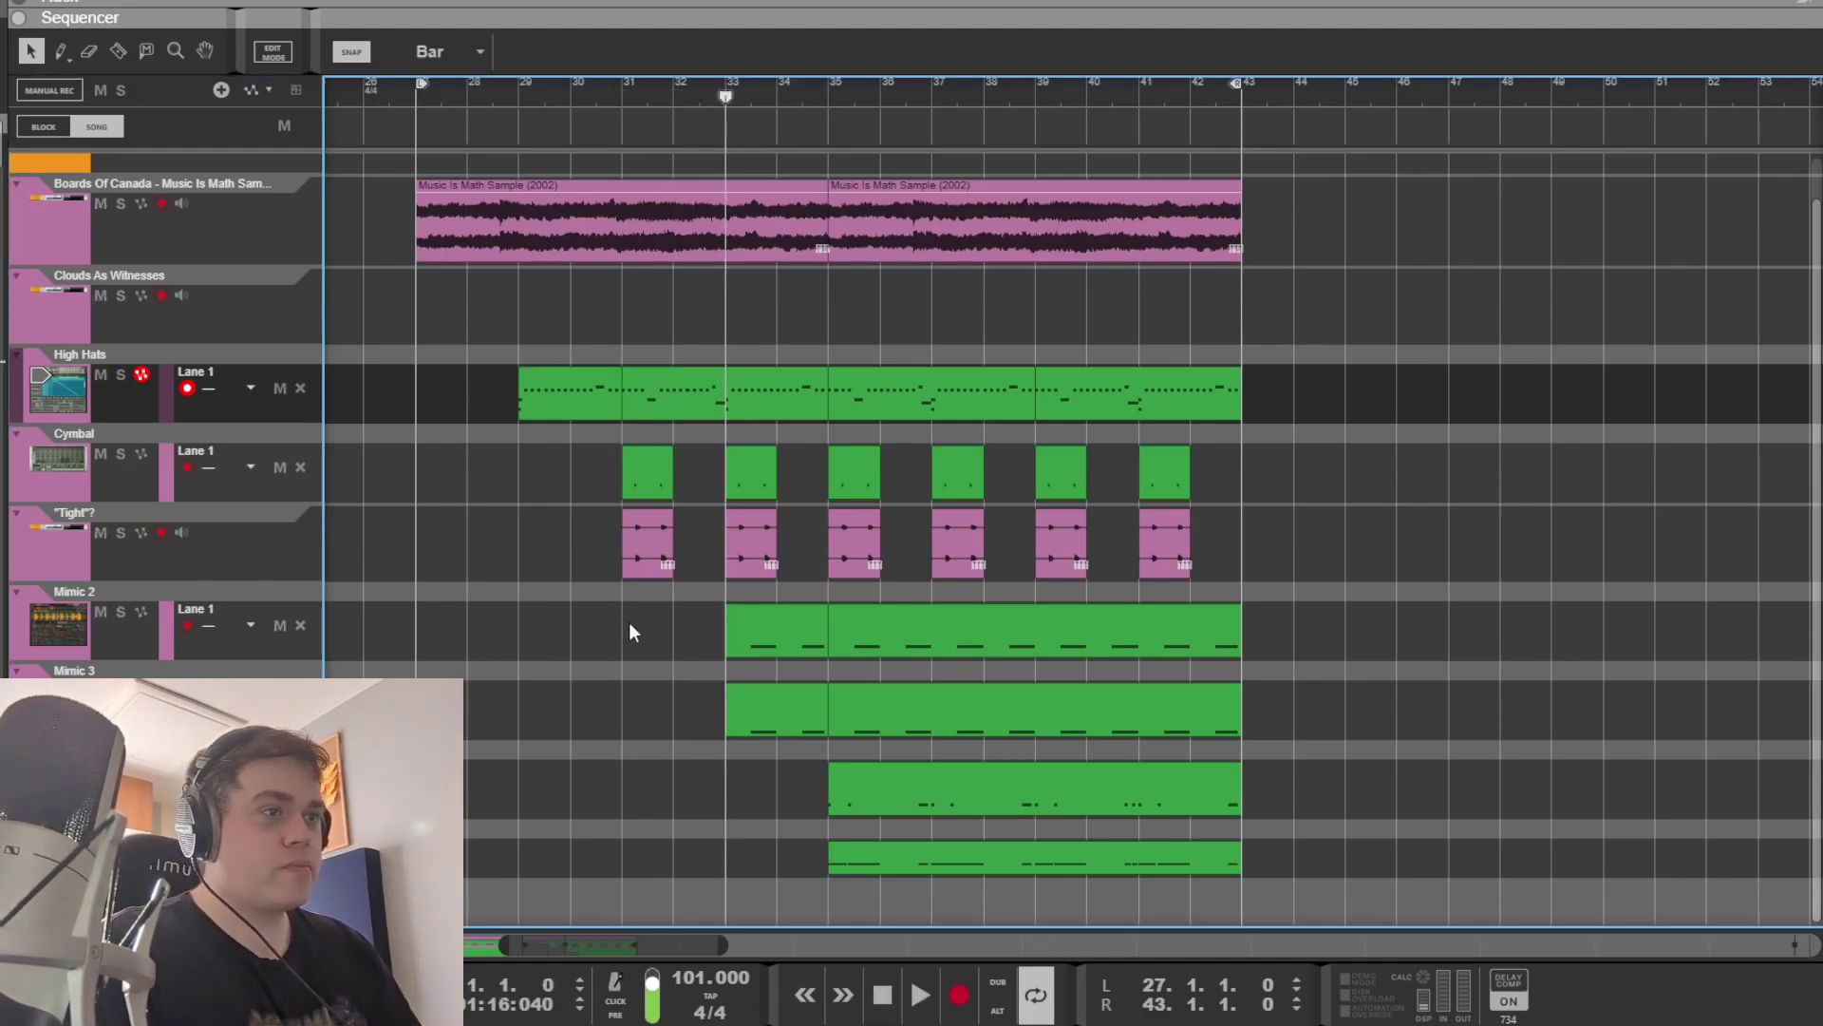
{"action": "double_click", "coordinate": [789, 641]}
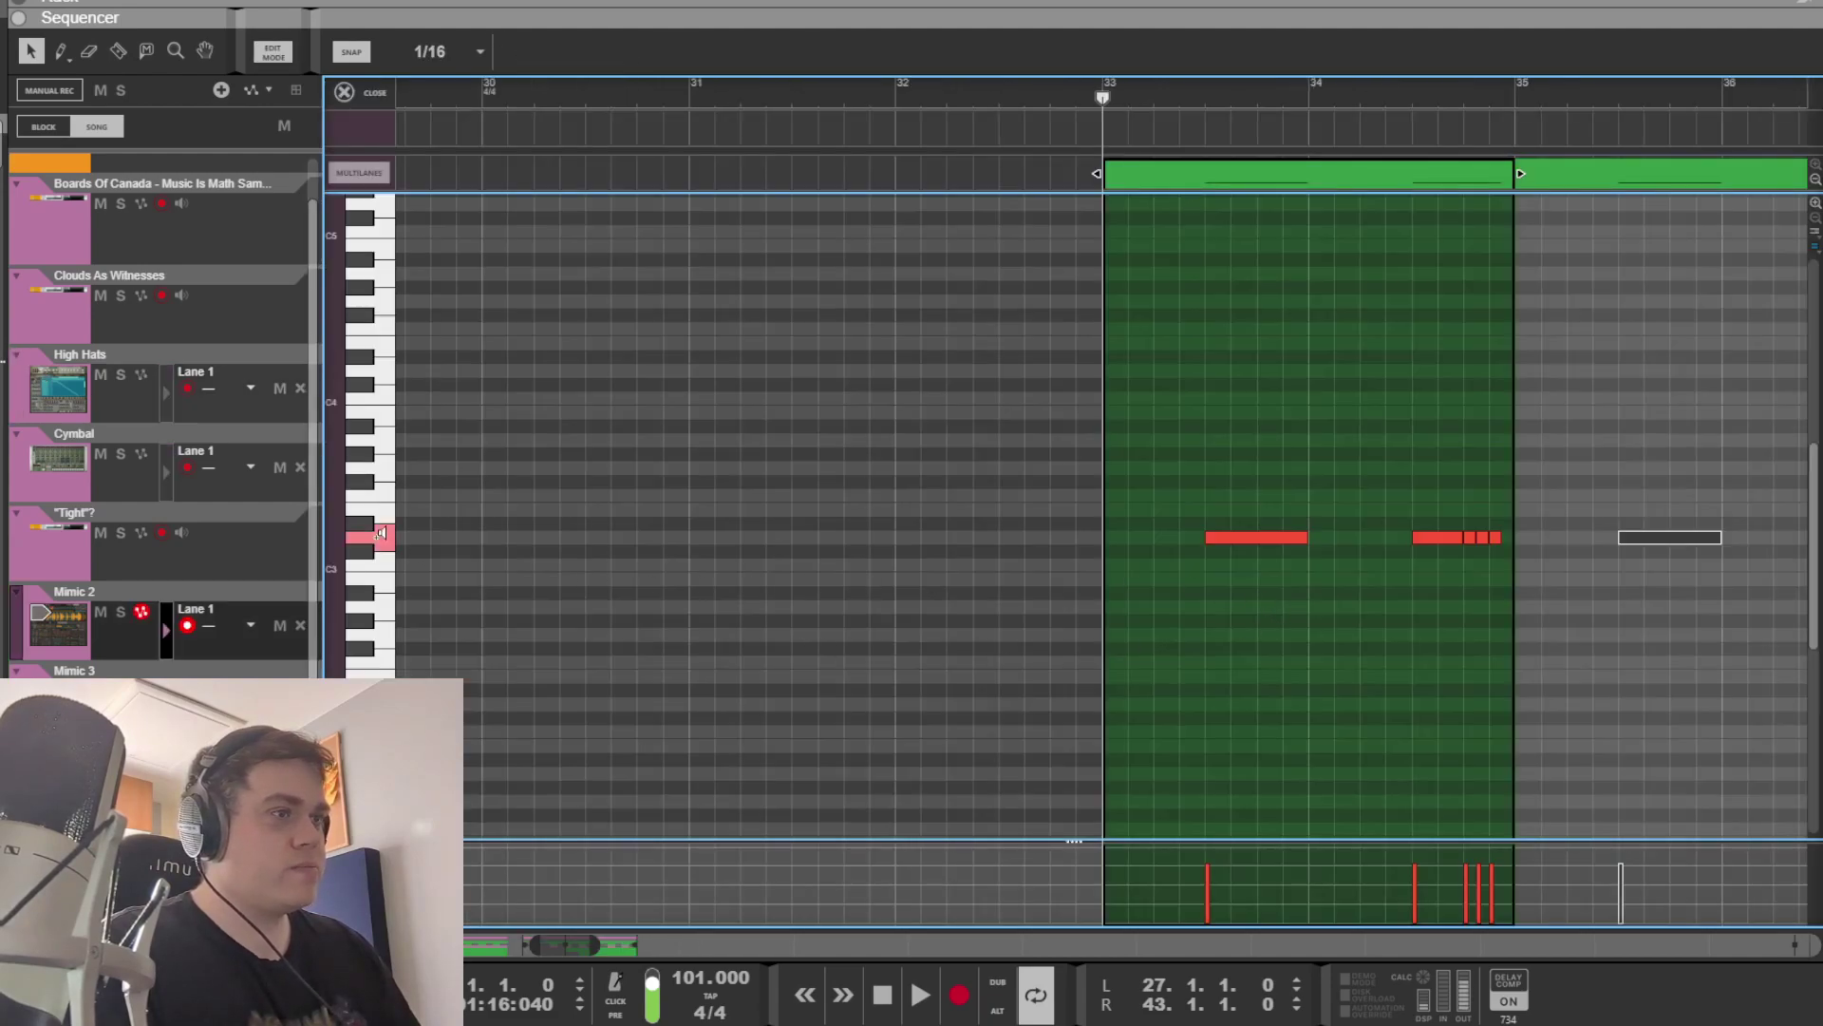
{"action": "key", "text": "Escape"}
Step: Open the first Mimic 3 clip, follow its notes while playing from bar 33, then close it and stop playback
{"action": "double_click", "coordinate": [575, 714]}
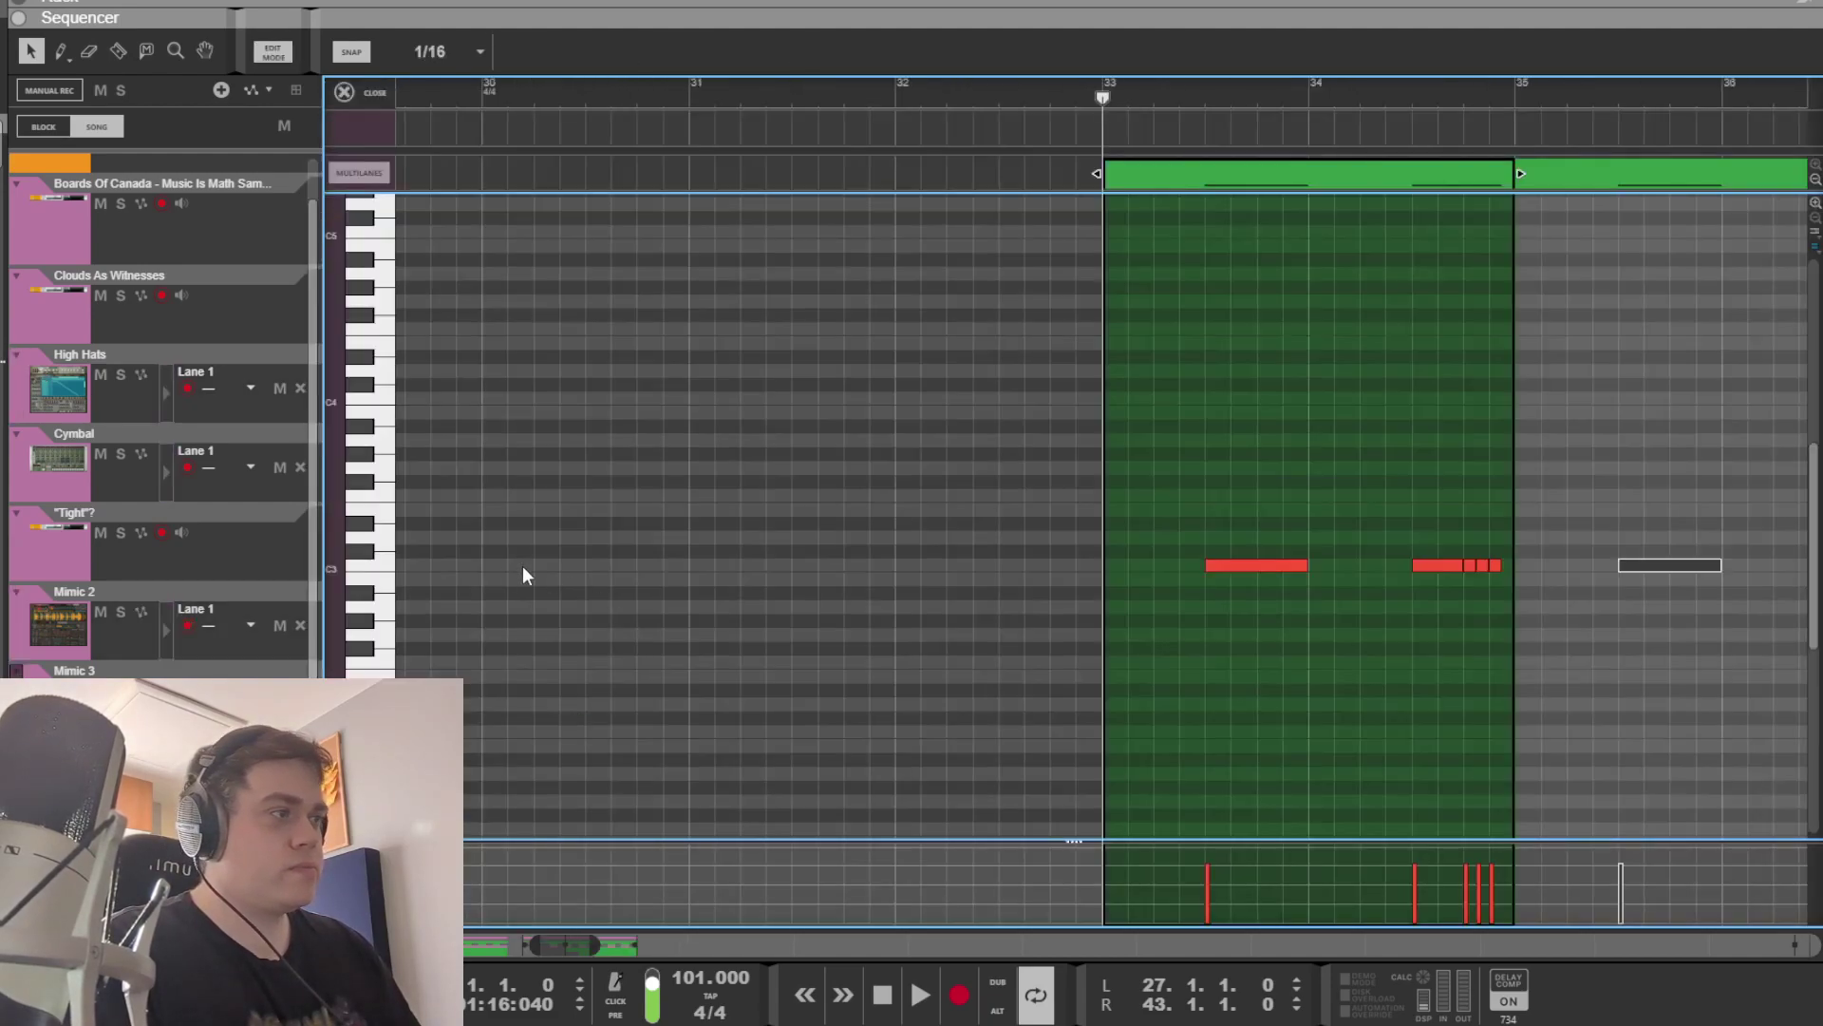
{"action": "key", "text": "space"}
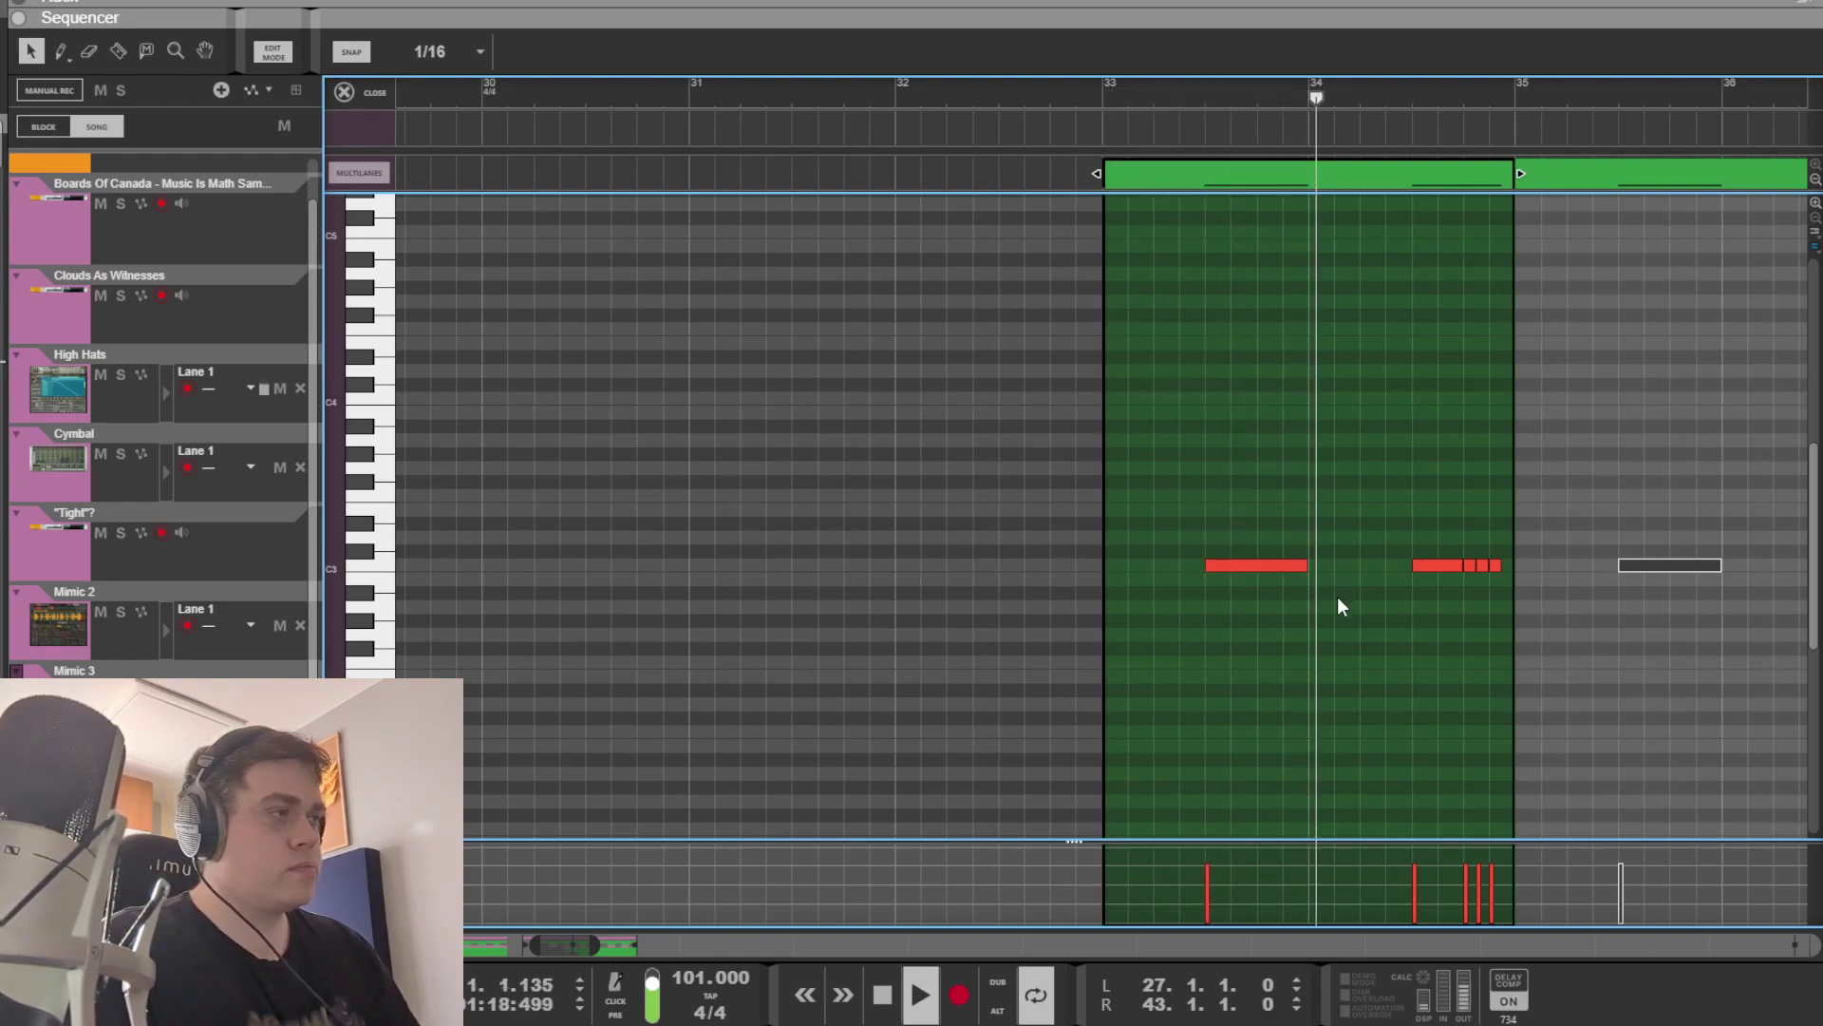
{"action": "left_click_drag", "start_coordinate": [561, 947], "coordinate": [589, 946]}
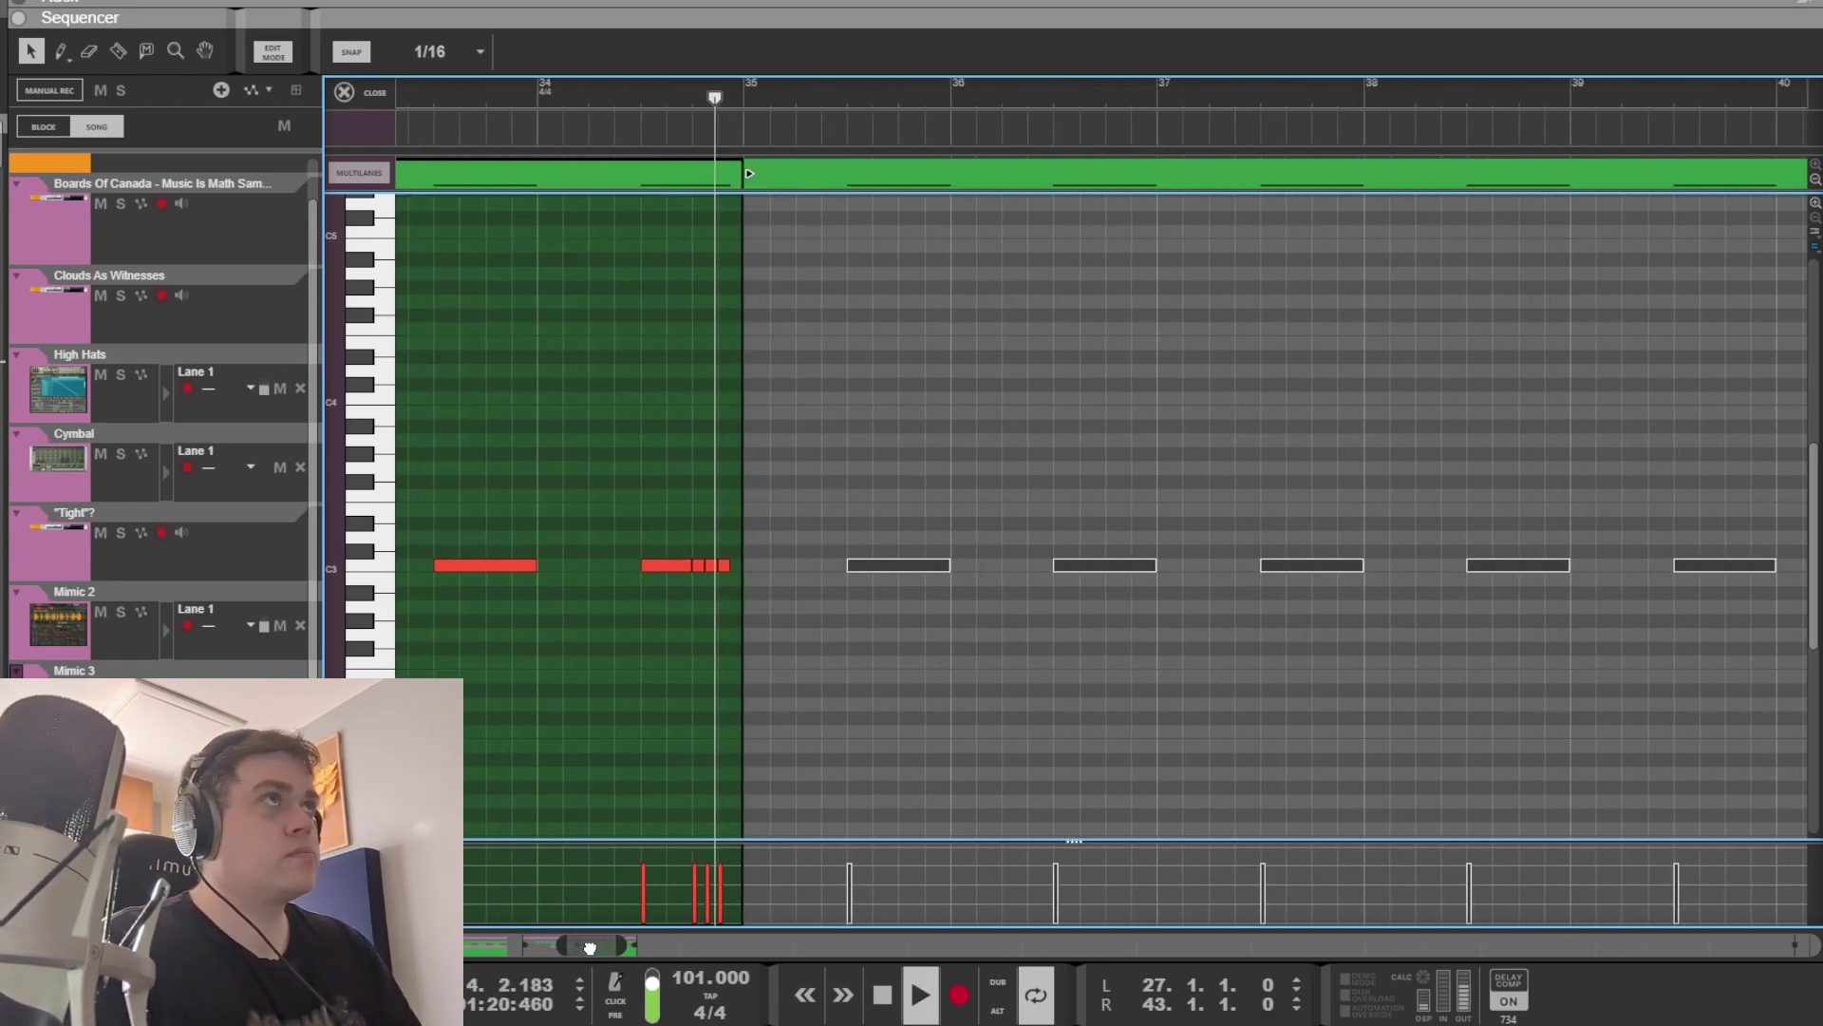
{"action": "key", "text": "Escape"}
{"action": "key", "text": "space"}
Step: Examine the kick clip starting at bar 35, close it, and open the 808 clip below it at its first note
{"action": "left_click_drag", "start_coordinate": [665, 945], "coordinate": [675, 945]}
{"action": "left_click", "coordinate": [634, 791]}
{"action": "double_click", "coordinate": [634, 790]}
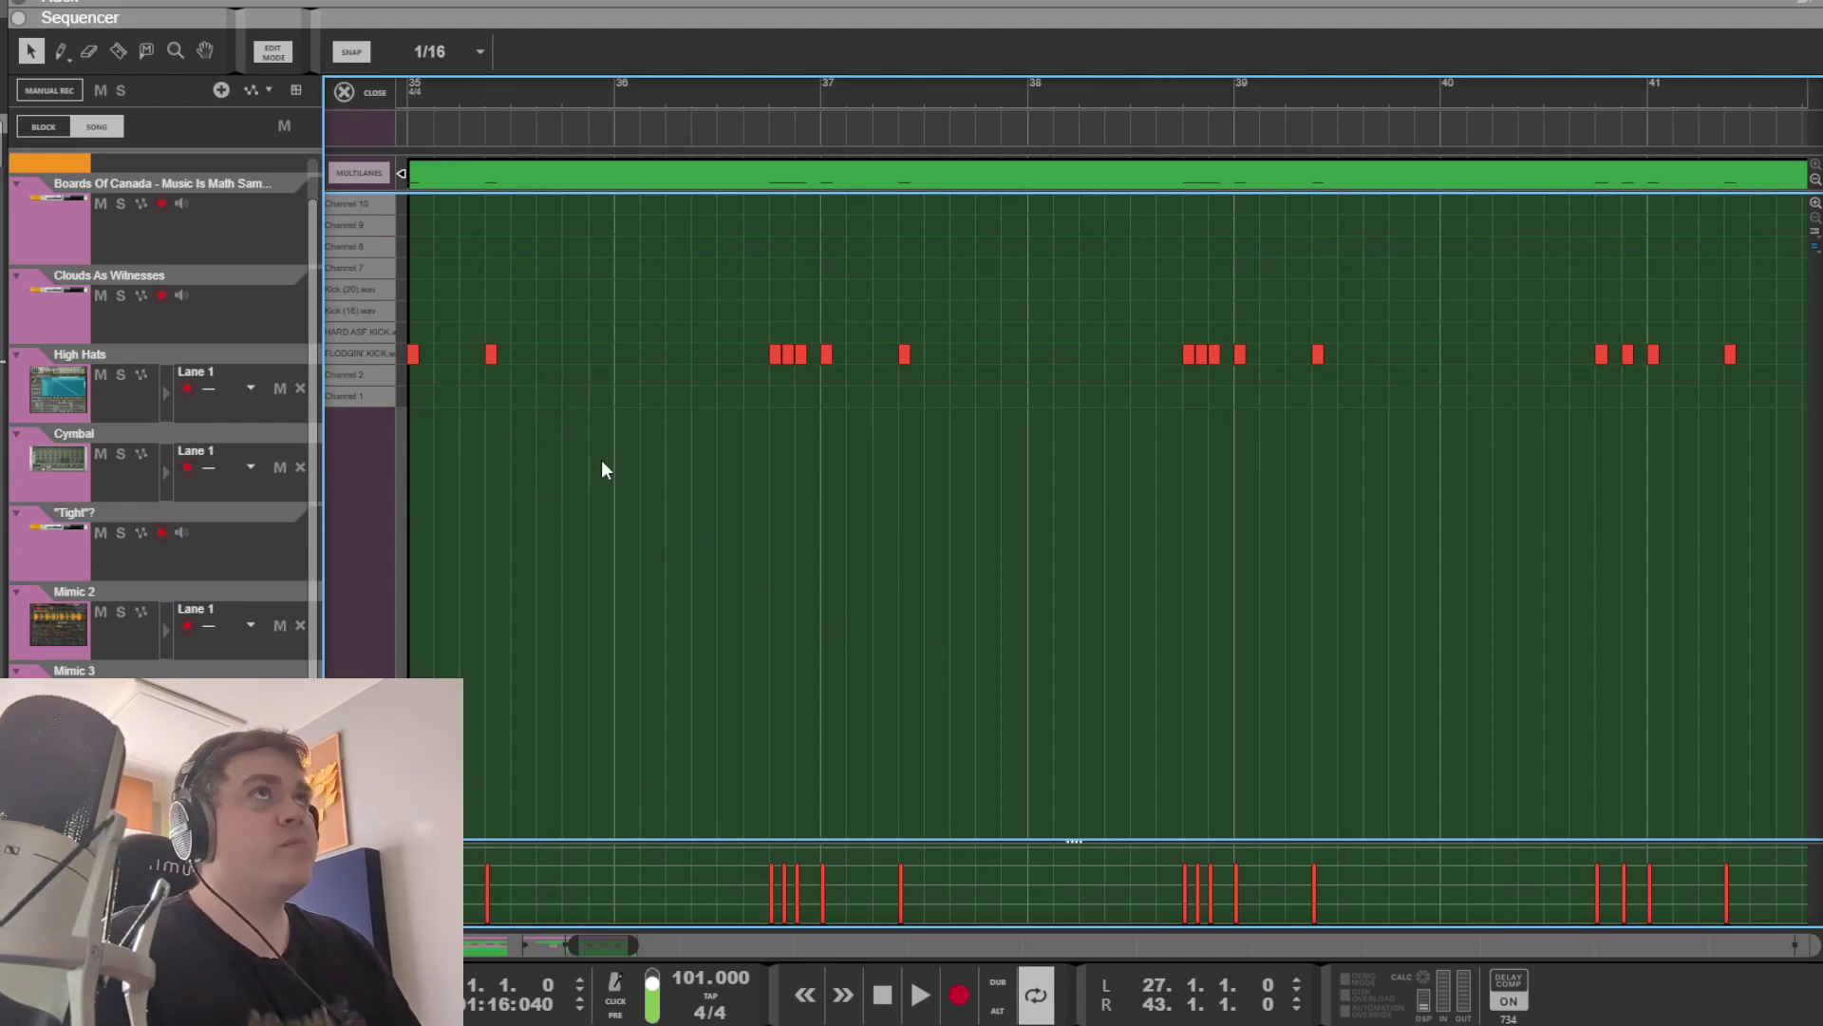
{"action": "key", "text": "ctrl+e"}
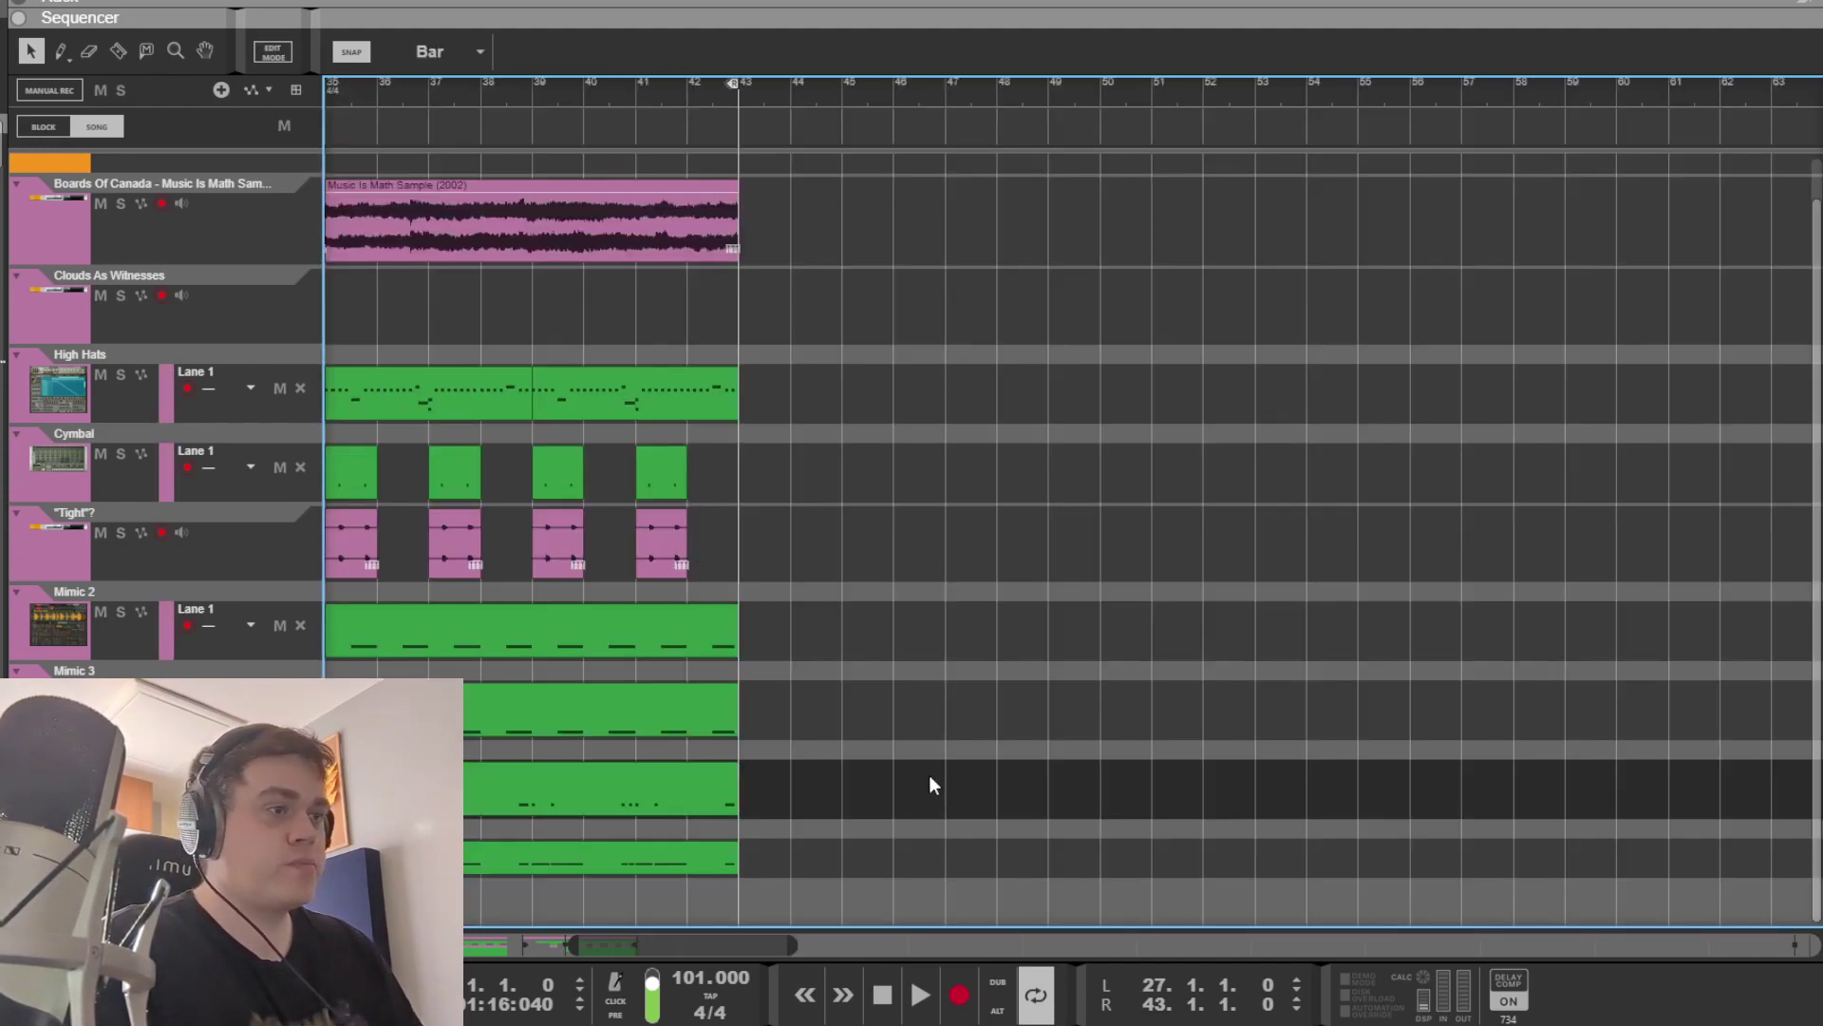
{"action": "double_click", "coordinate": [466, 866]}
{"action": "left_click", "coordinate": [427, 599]}
Step: Find the 808 Combinator in the rack, unfold its devices, and open the SubLab plugin window
{"action": "key", "text": "F6"}
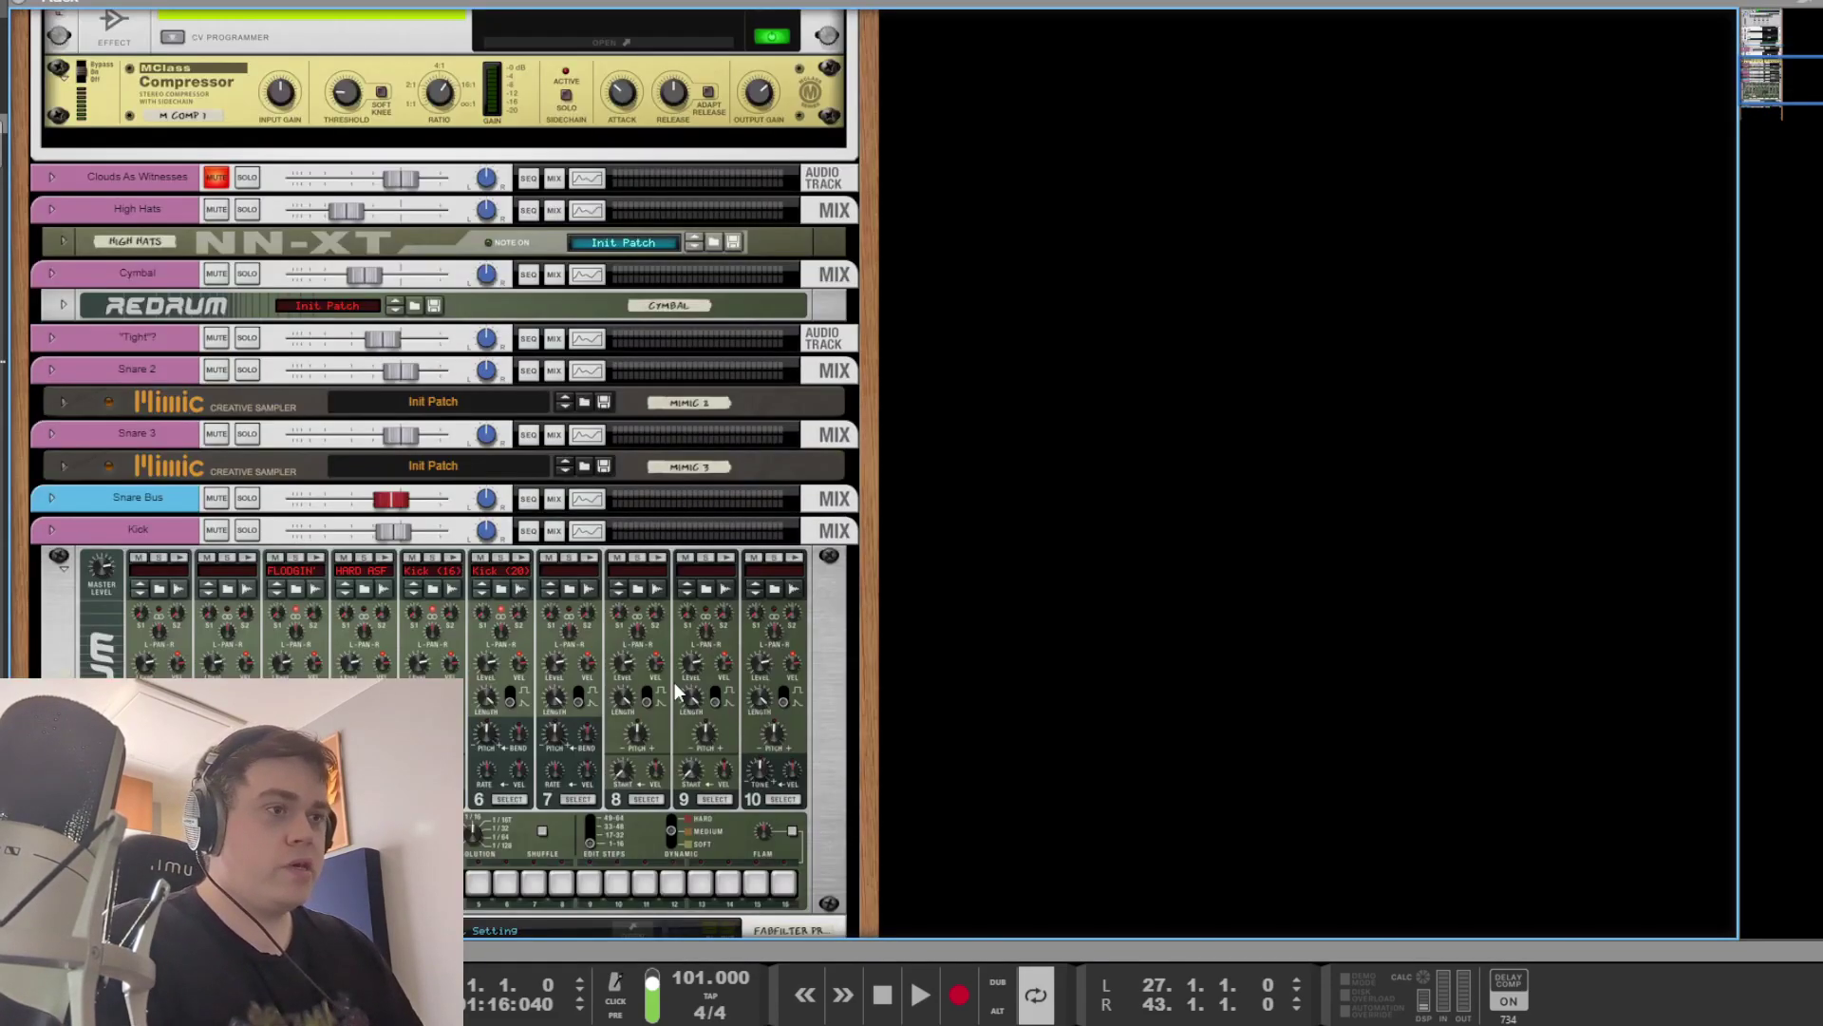
{"action": "scroll", "coordinate": [665, 665], "scroll_direction": "down", "scroll_amount": 5}
{"action": "left_click", "coordinate": [62, 676]}
{"action": "scroll", "coordinate": [427, 570], "scroll_direction": "down", "scroll_amount": 6}
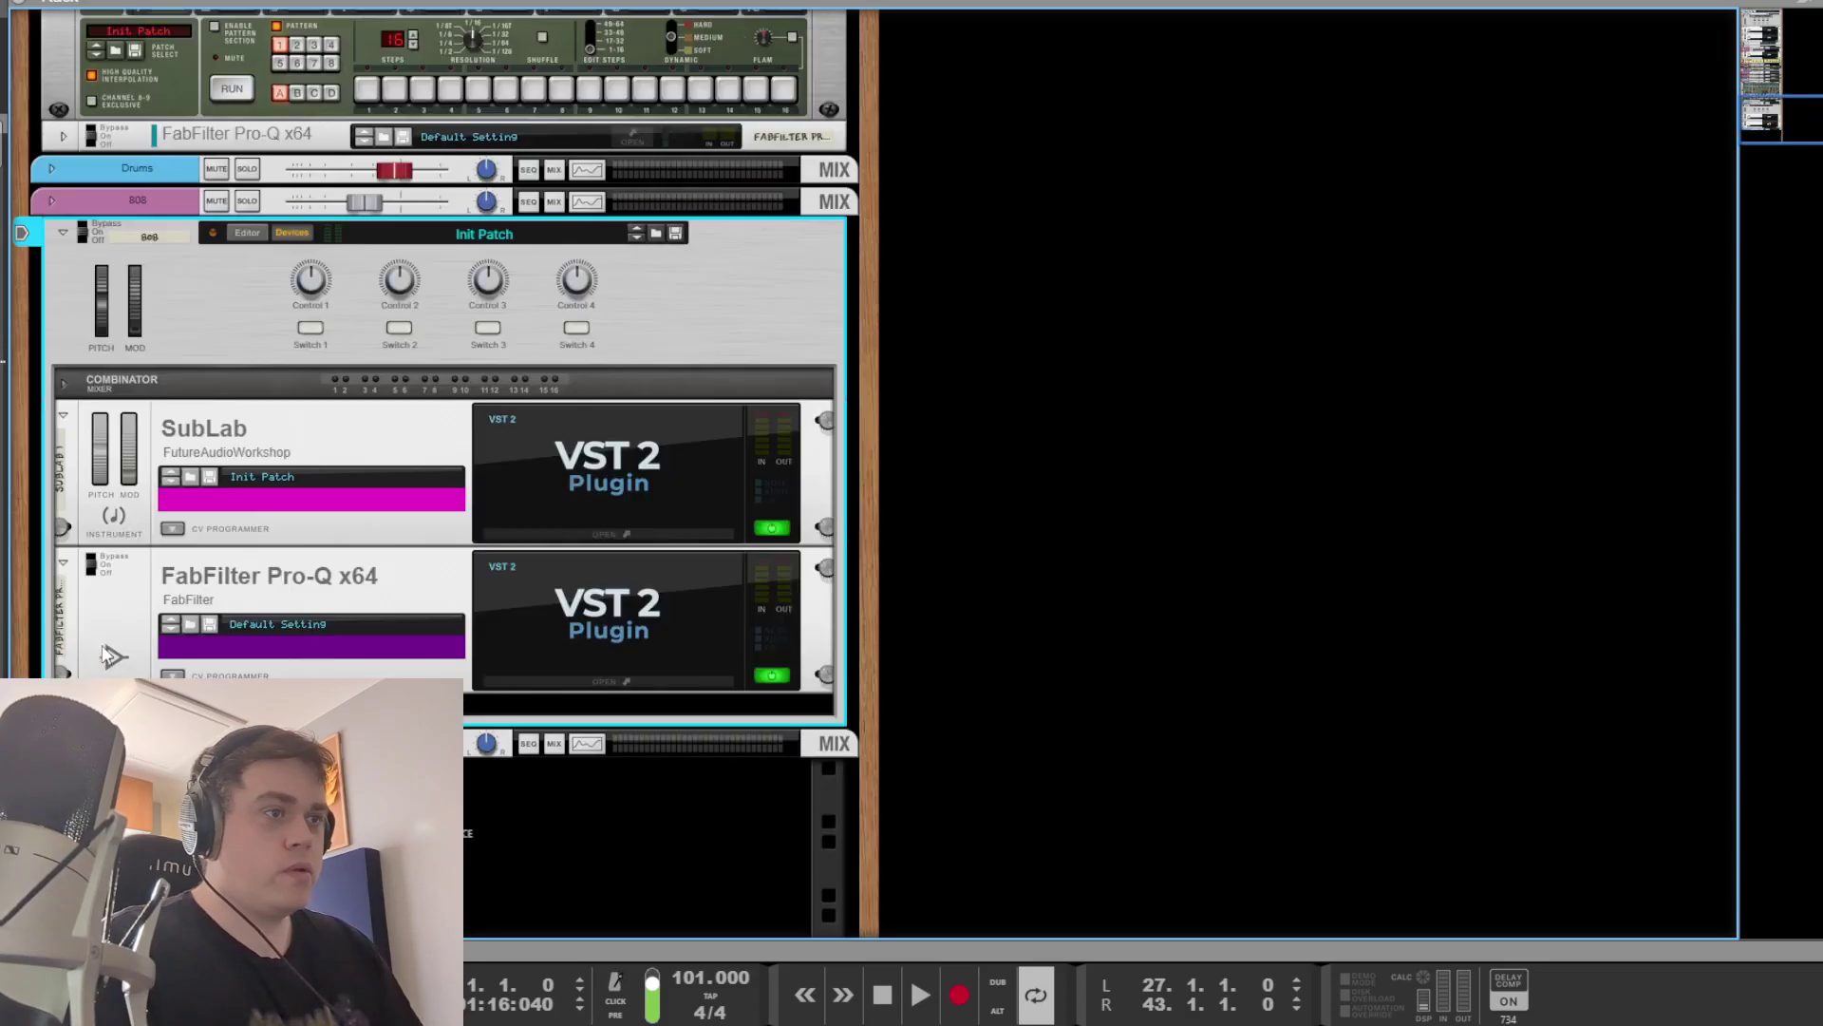
{"action": "double_click", "coordinate": [620, 475]}
{"action": "left_click_drag", "start_coordinate": [1785, 227], "coordinate": [135, 20]}
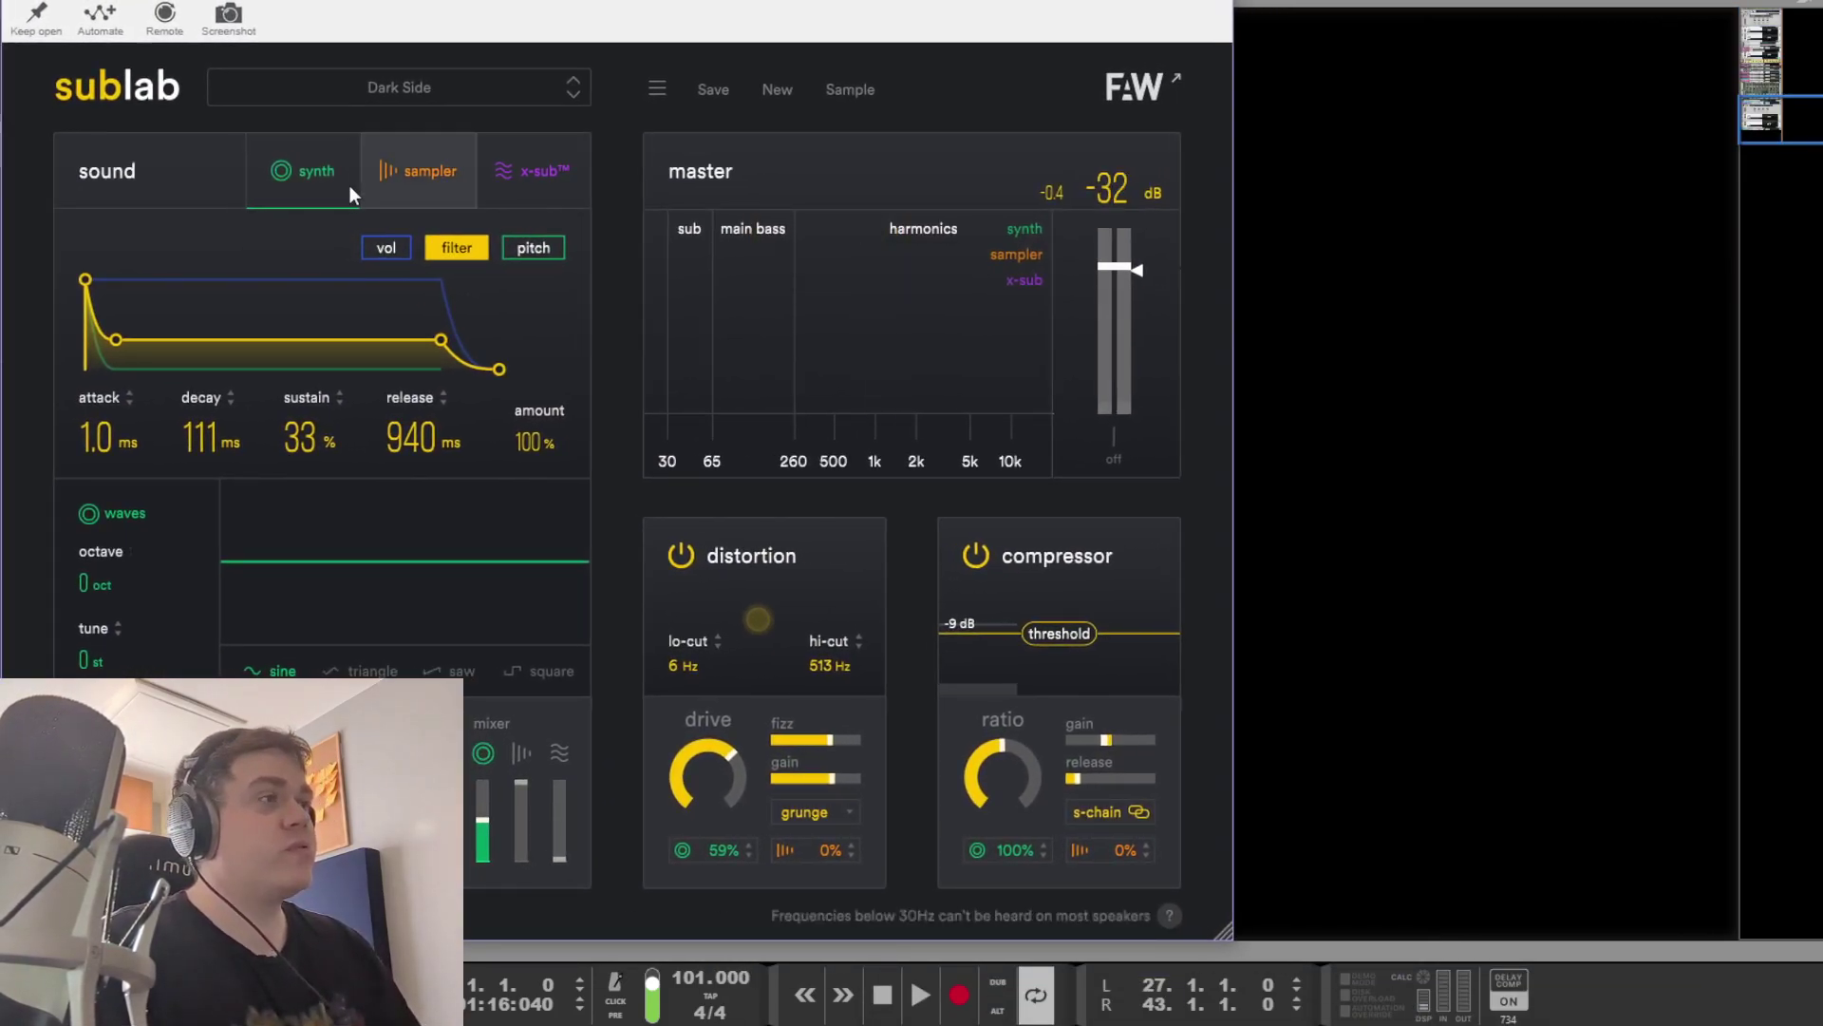
Step: Play from bar 33 while comparing SubLab's synth and sampler settings, then stop playback
{"action": "key", "text": "space"}
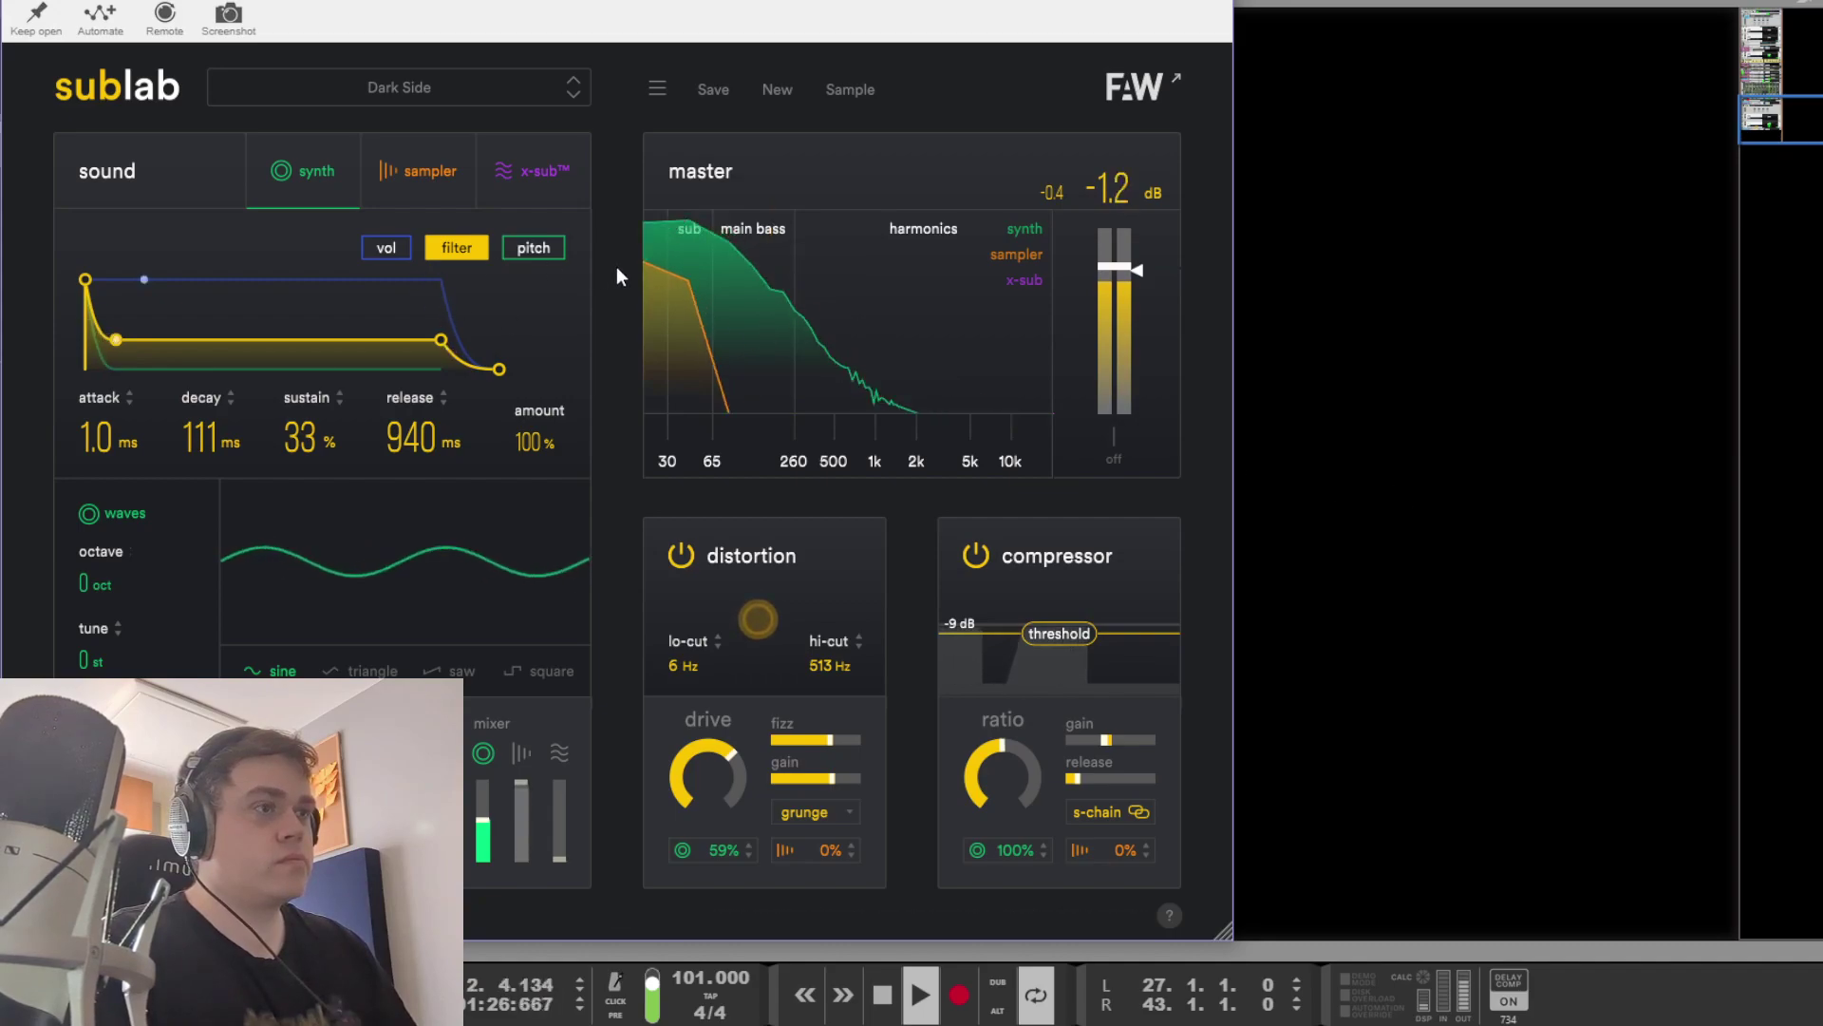
{"action": "left_click", "coordinate": [423, 175]}
{"action": "left_click", "coordinate": [285, 156]}
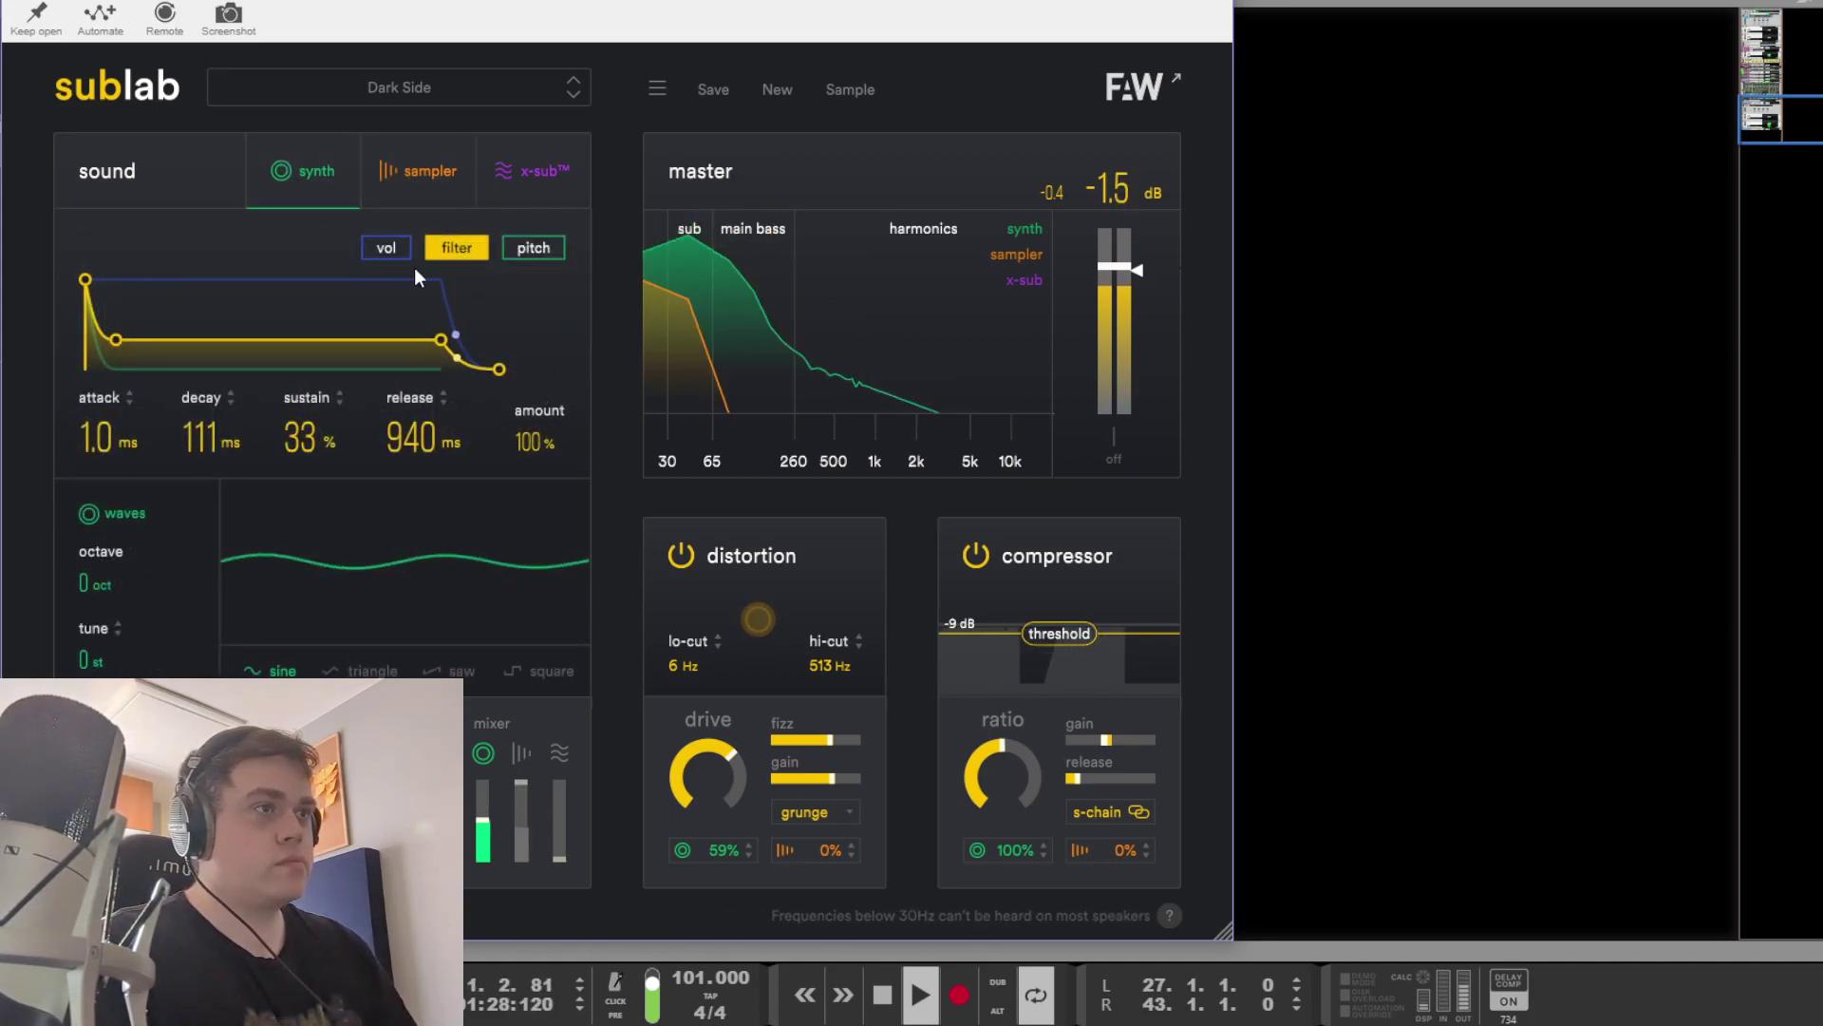
{"action": "left_click", "coordinate": [418, 176]}
{"action": "left_click", "coordinate": [288, 171]}
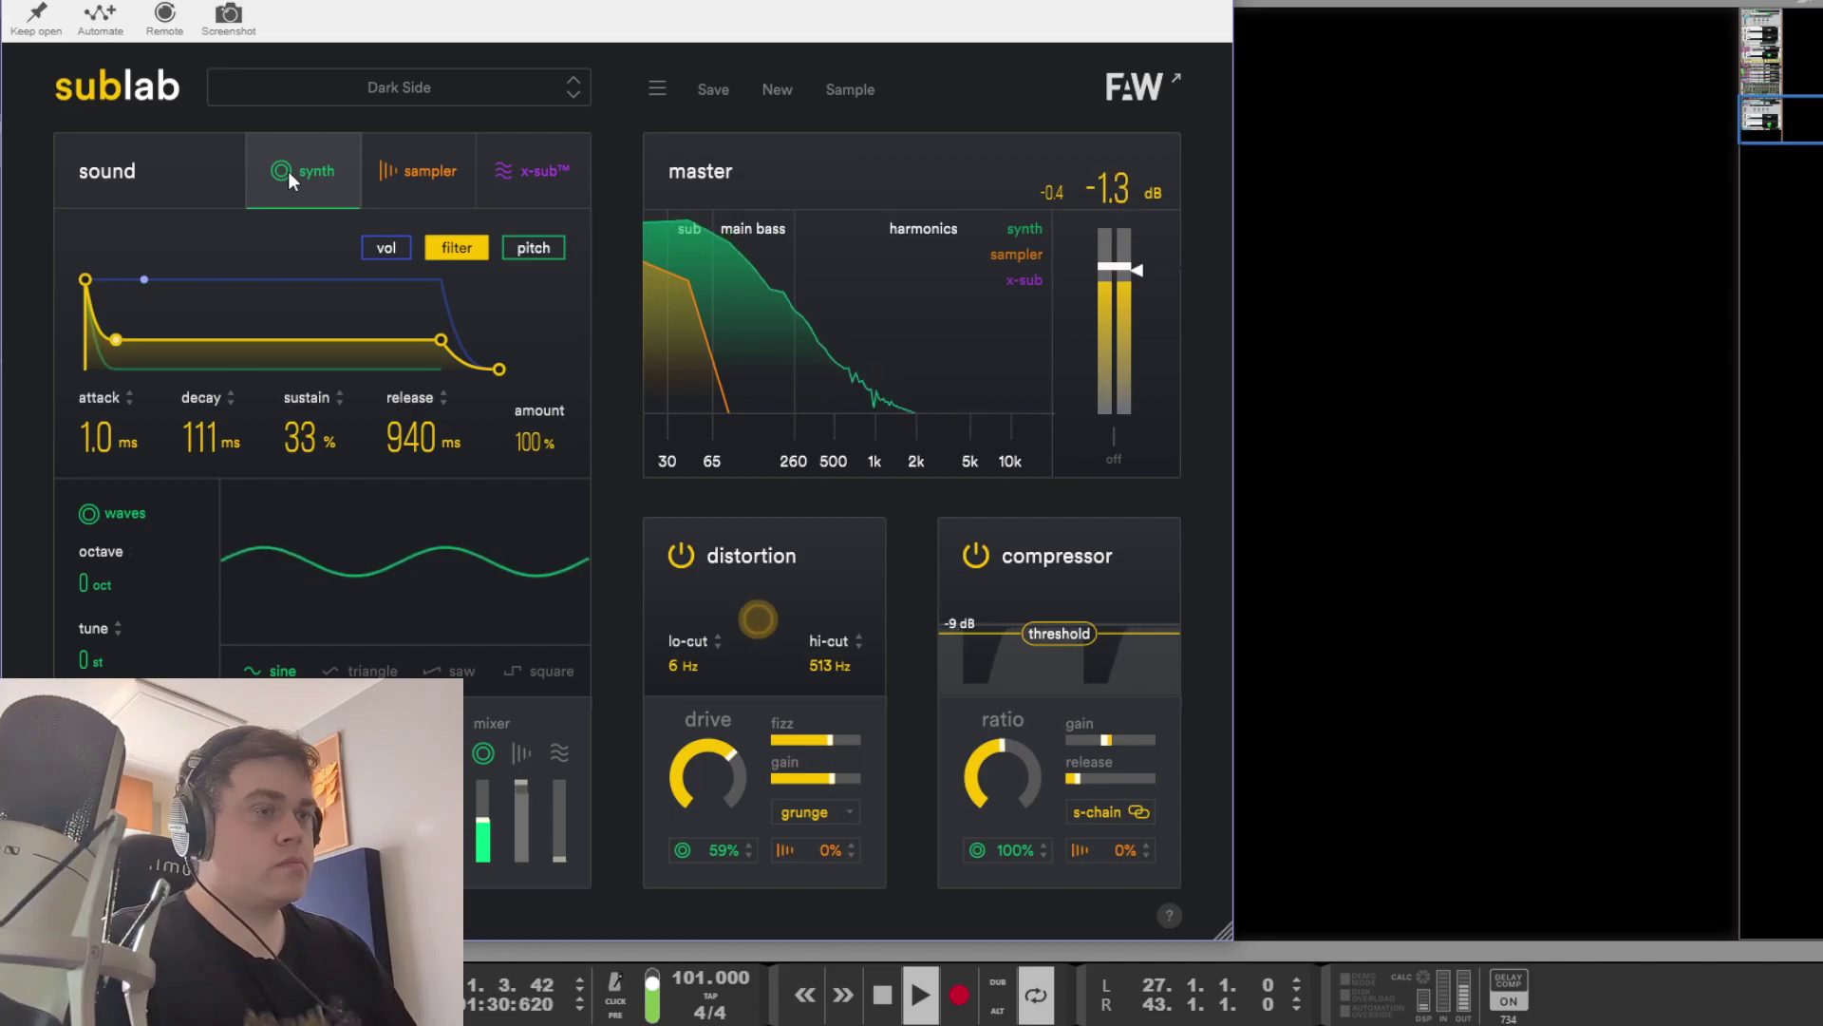
{"action": "key", "text": "space"}
Step: Solo the 808 channel in the rack, view SubLab again, and return to the full arrangement in the sequencer
{"action": "left_click", "coordinate": [1534, 607]}
{"action": "left_click", "coordinate": [786, 505]}
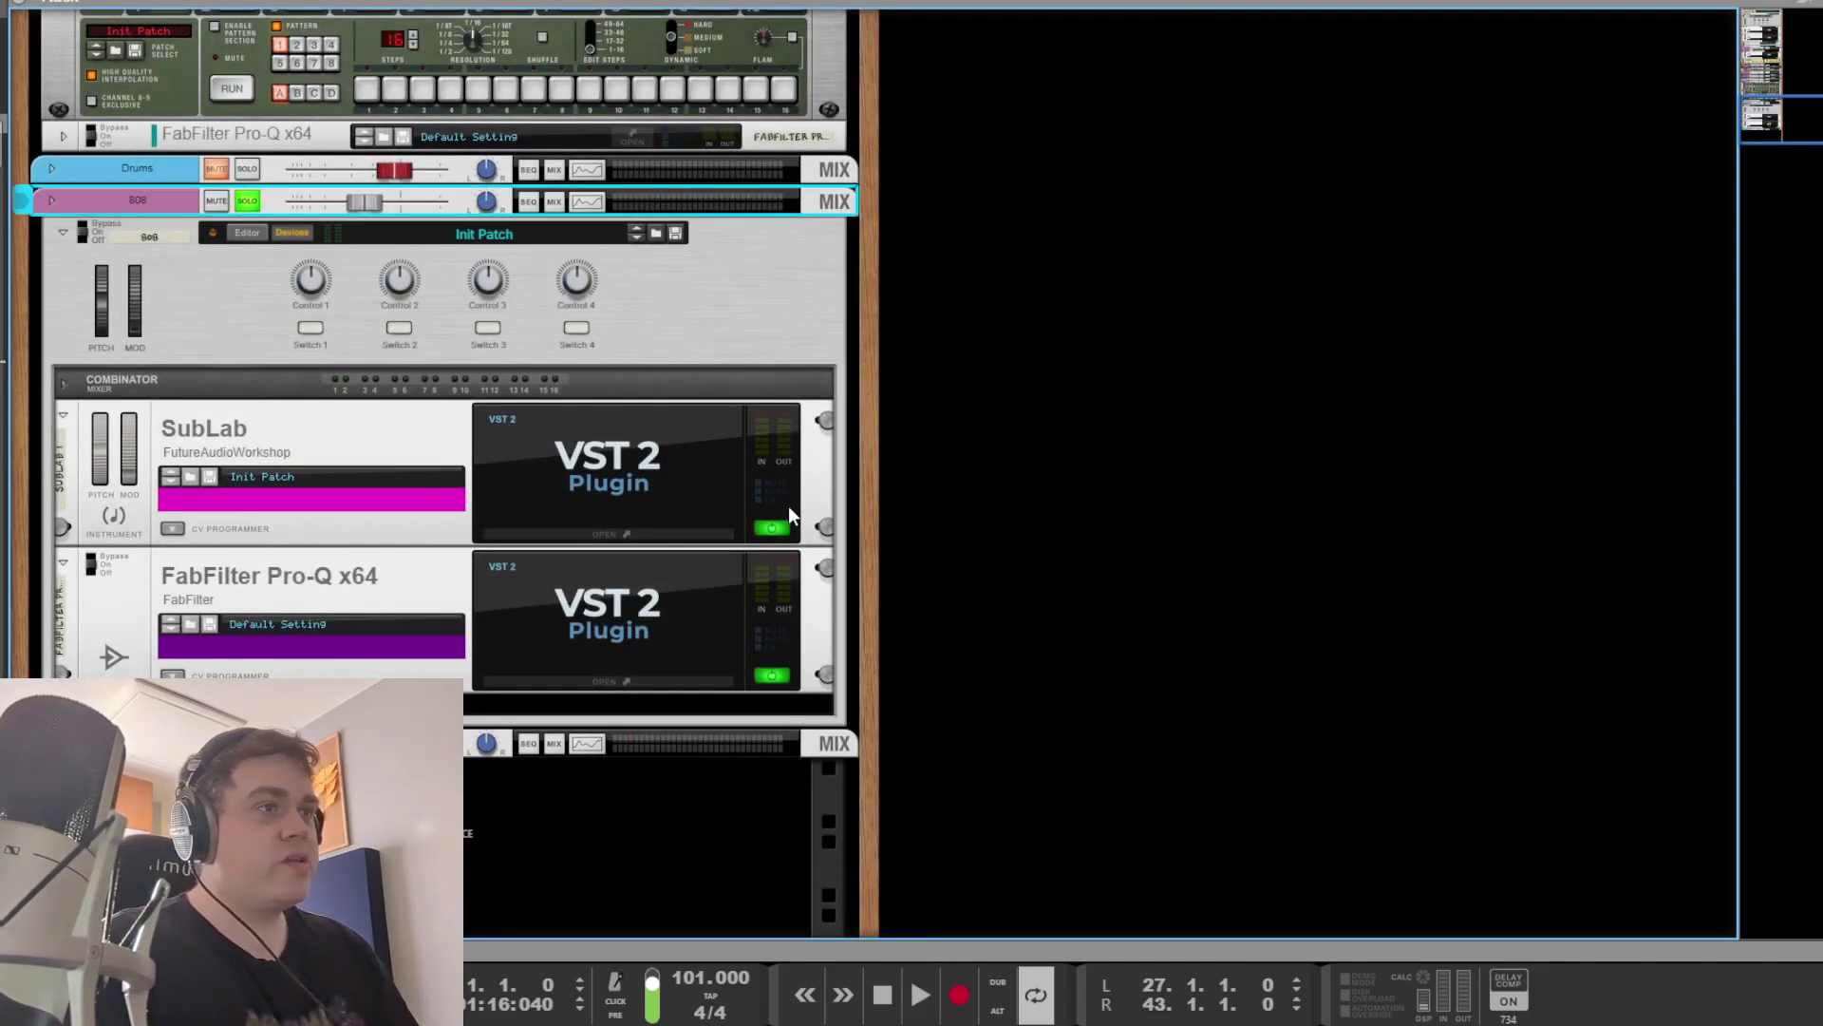
{"action": "double_click", "coordinate": [631, 497]}
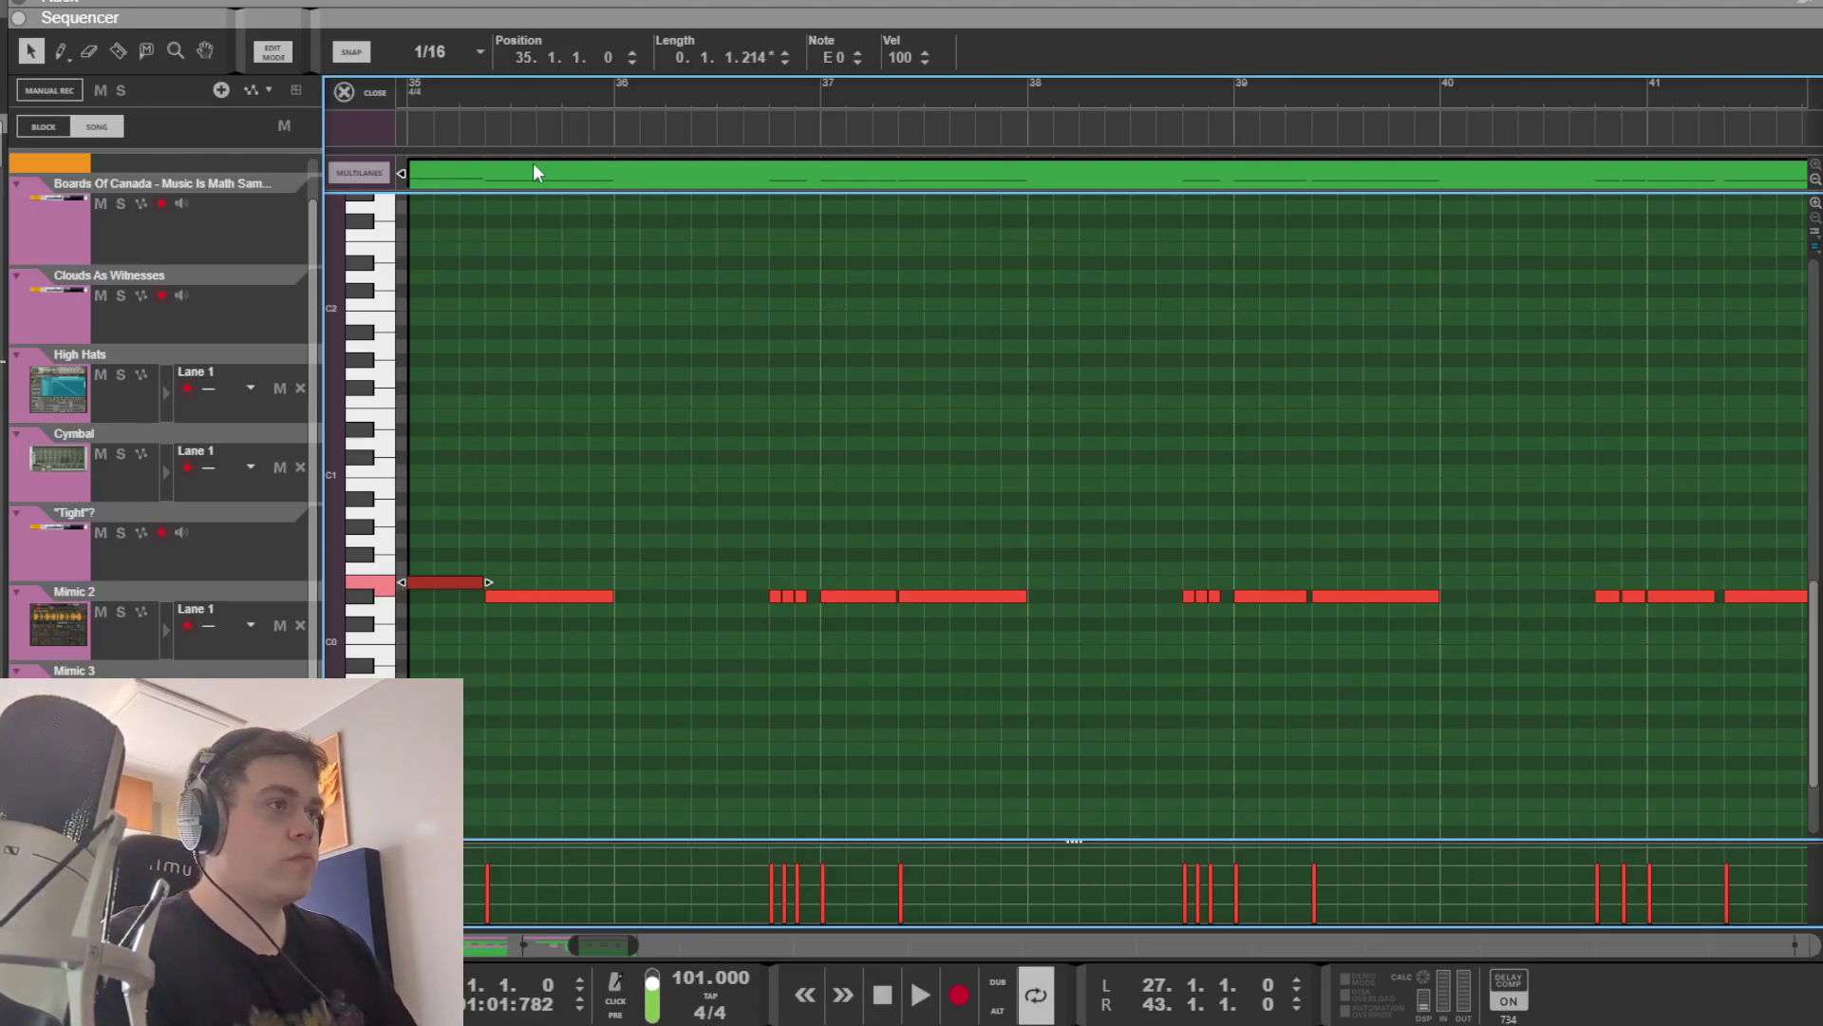
{"action": "key", "text": "ctrl+e"}
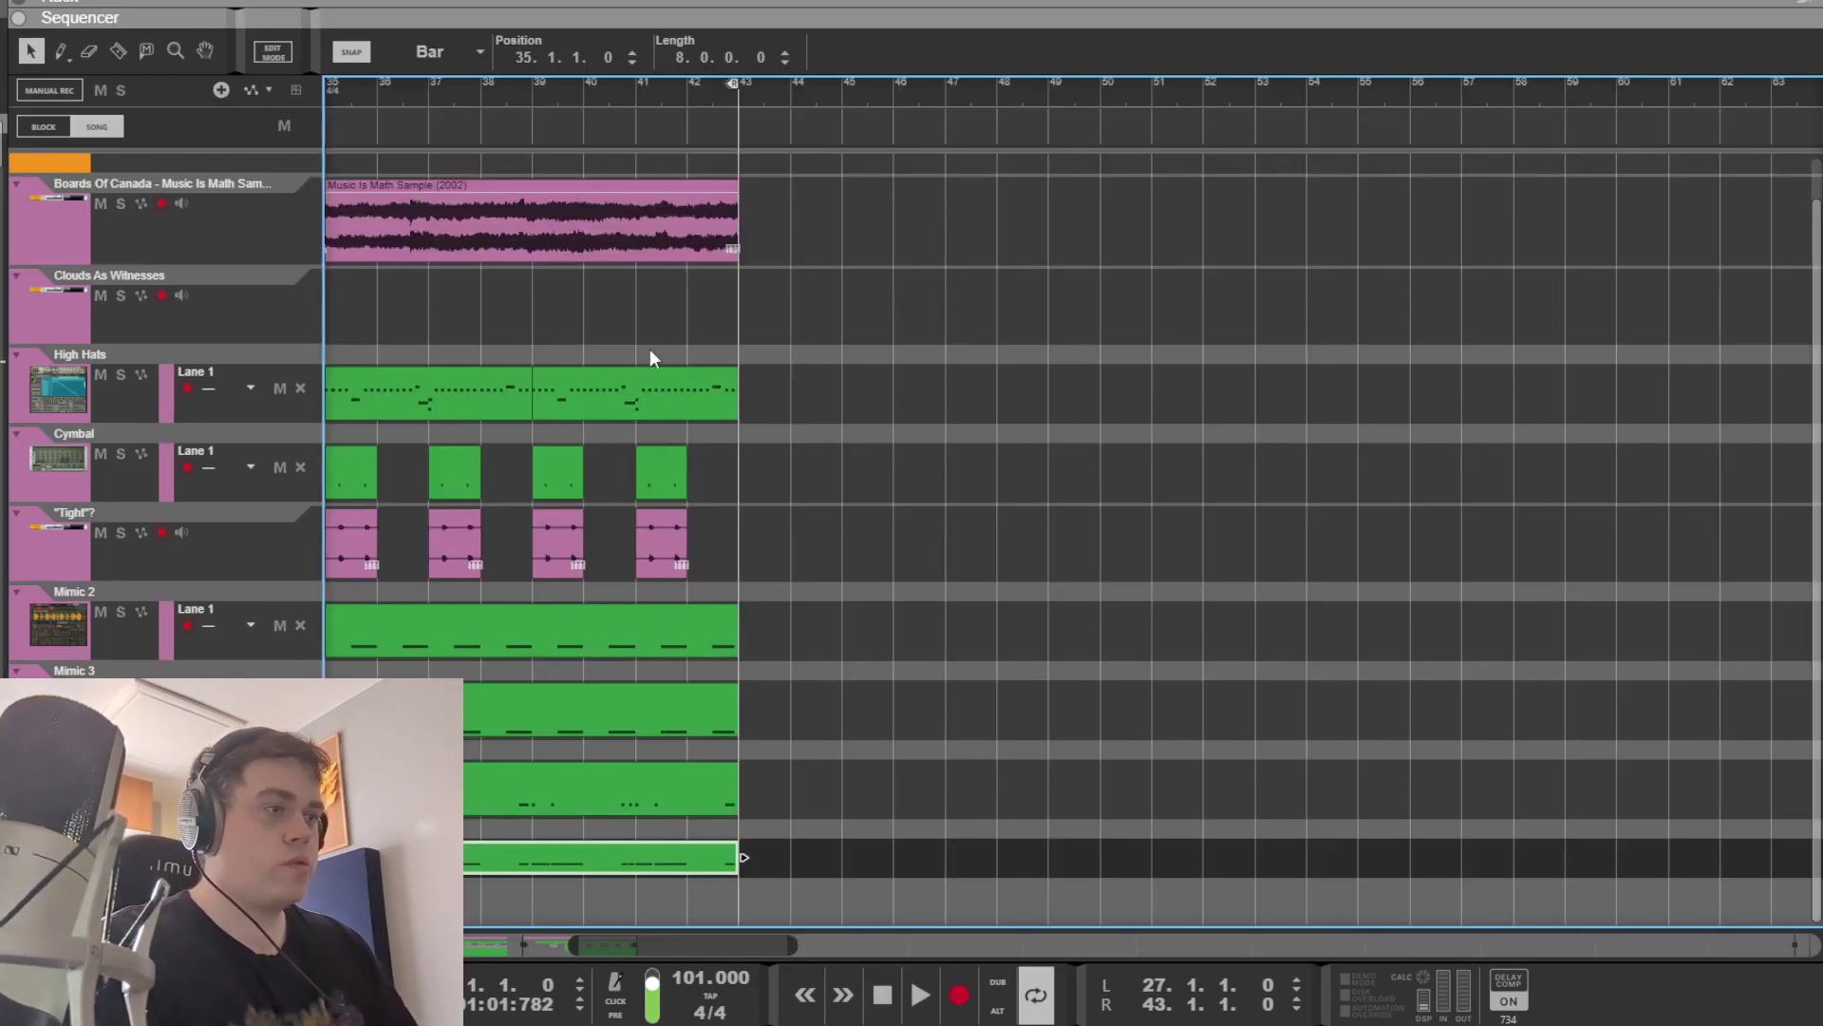
Step: Play the soloed 808 from bar 35 and watch its output in the SubLab window
{"action": "scroll", "coordinate": [956, 742], "scroll_direction": "left", "scroll_amount": 5}
{"action": "left_click", "coordinate": [566, 98]}
{"action": "key", "text": "space"}
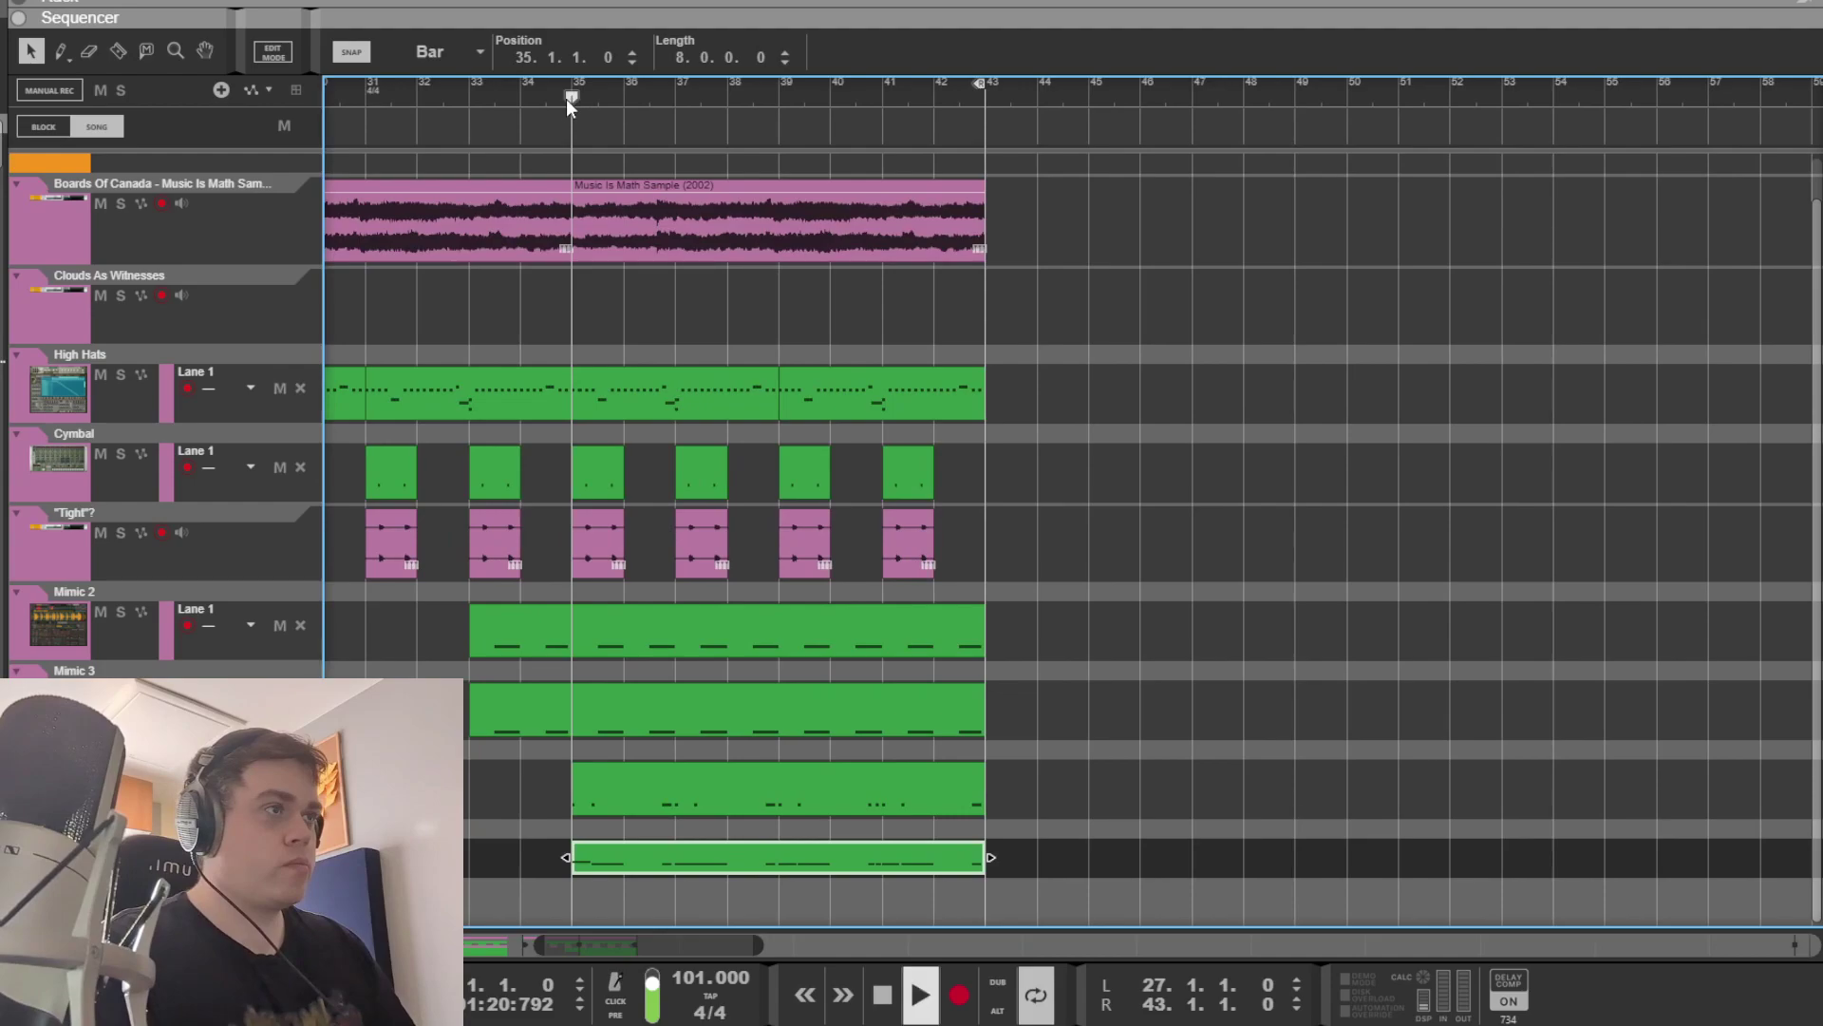
{"action": "key", "text": "F6"}
{"action": "double_click", "coordinate": [614, 453]}
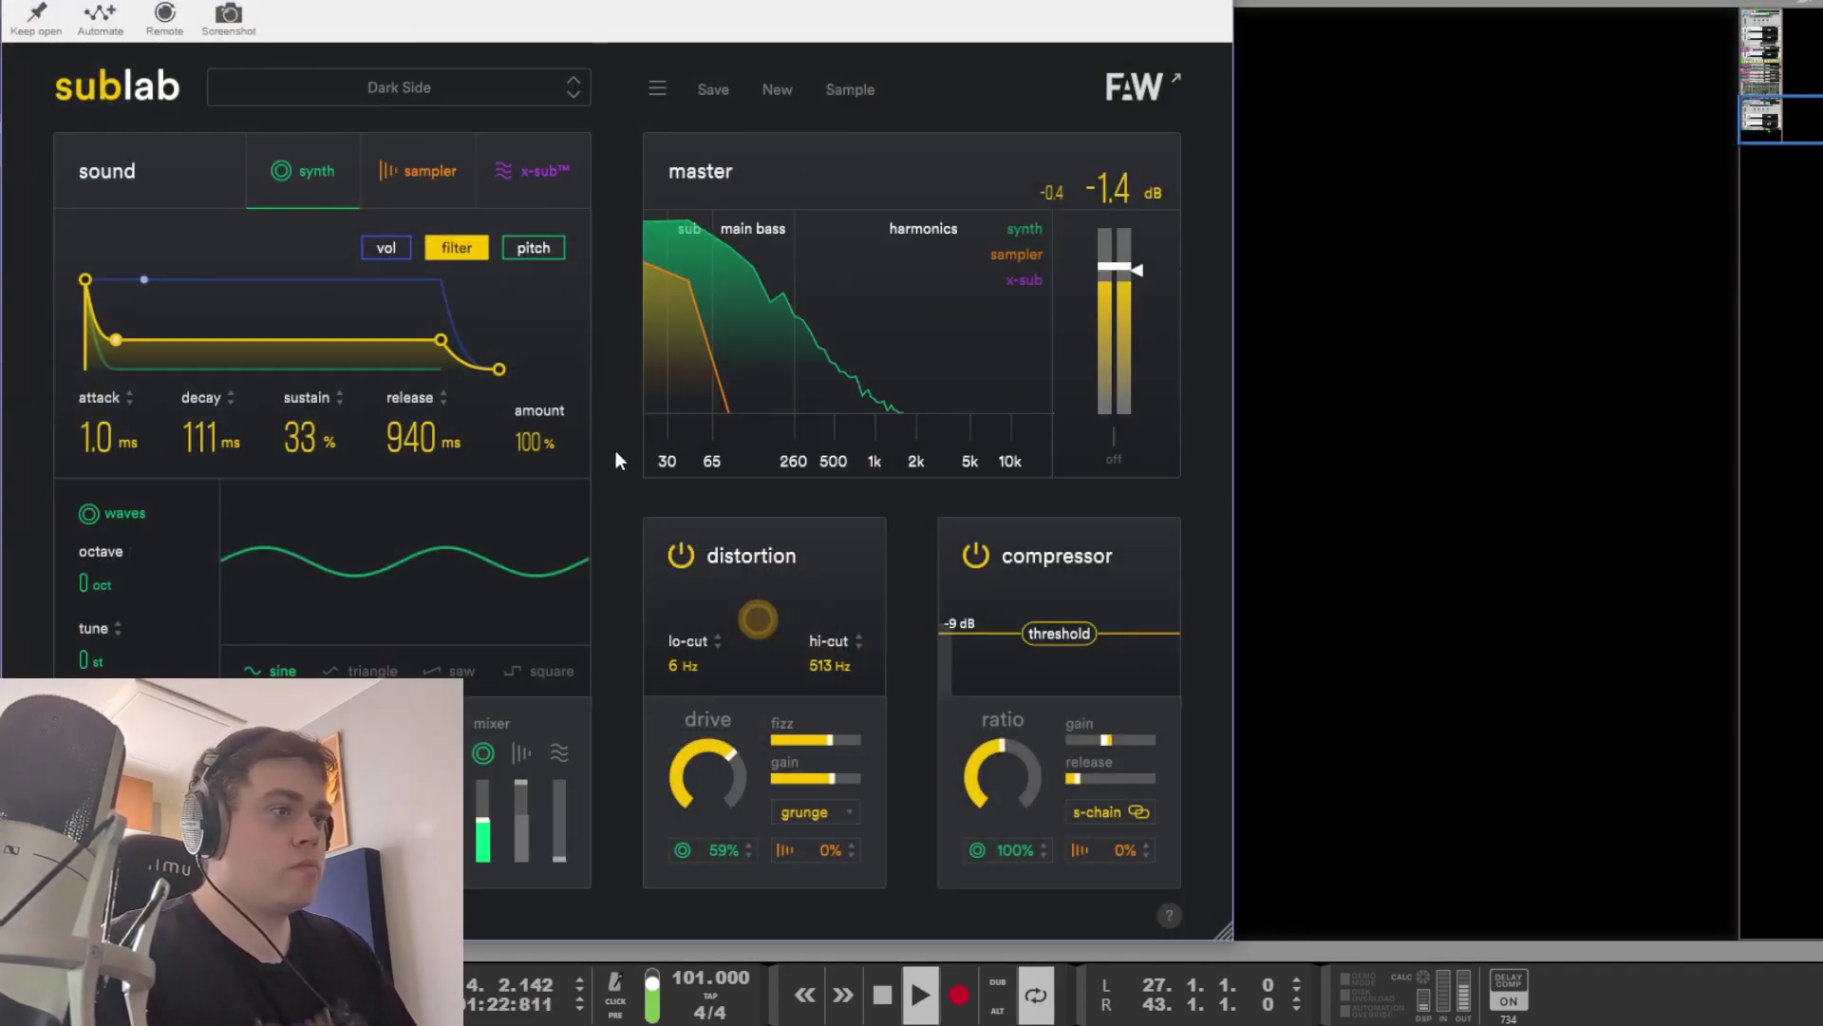
Step: Open the 808 clip in the sequencer and lower its first note at bar 35 to the pitch of the other notes
{"action": "key", "text": "F7"}
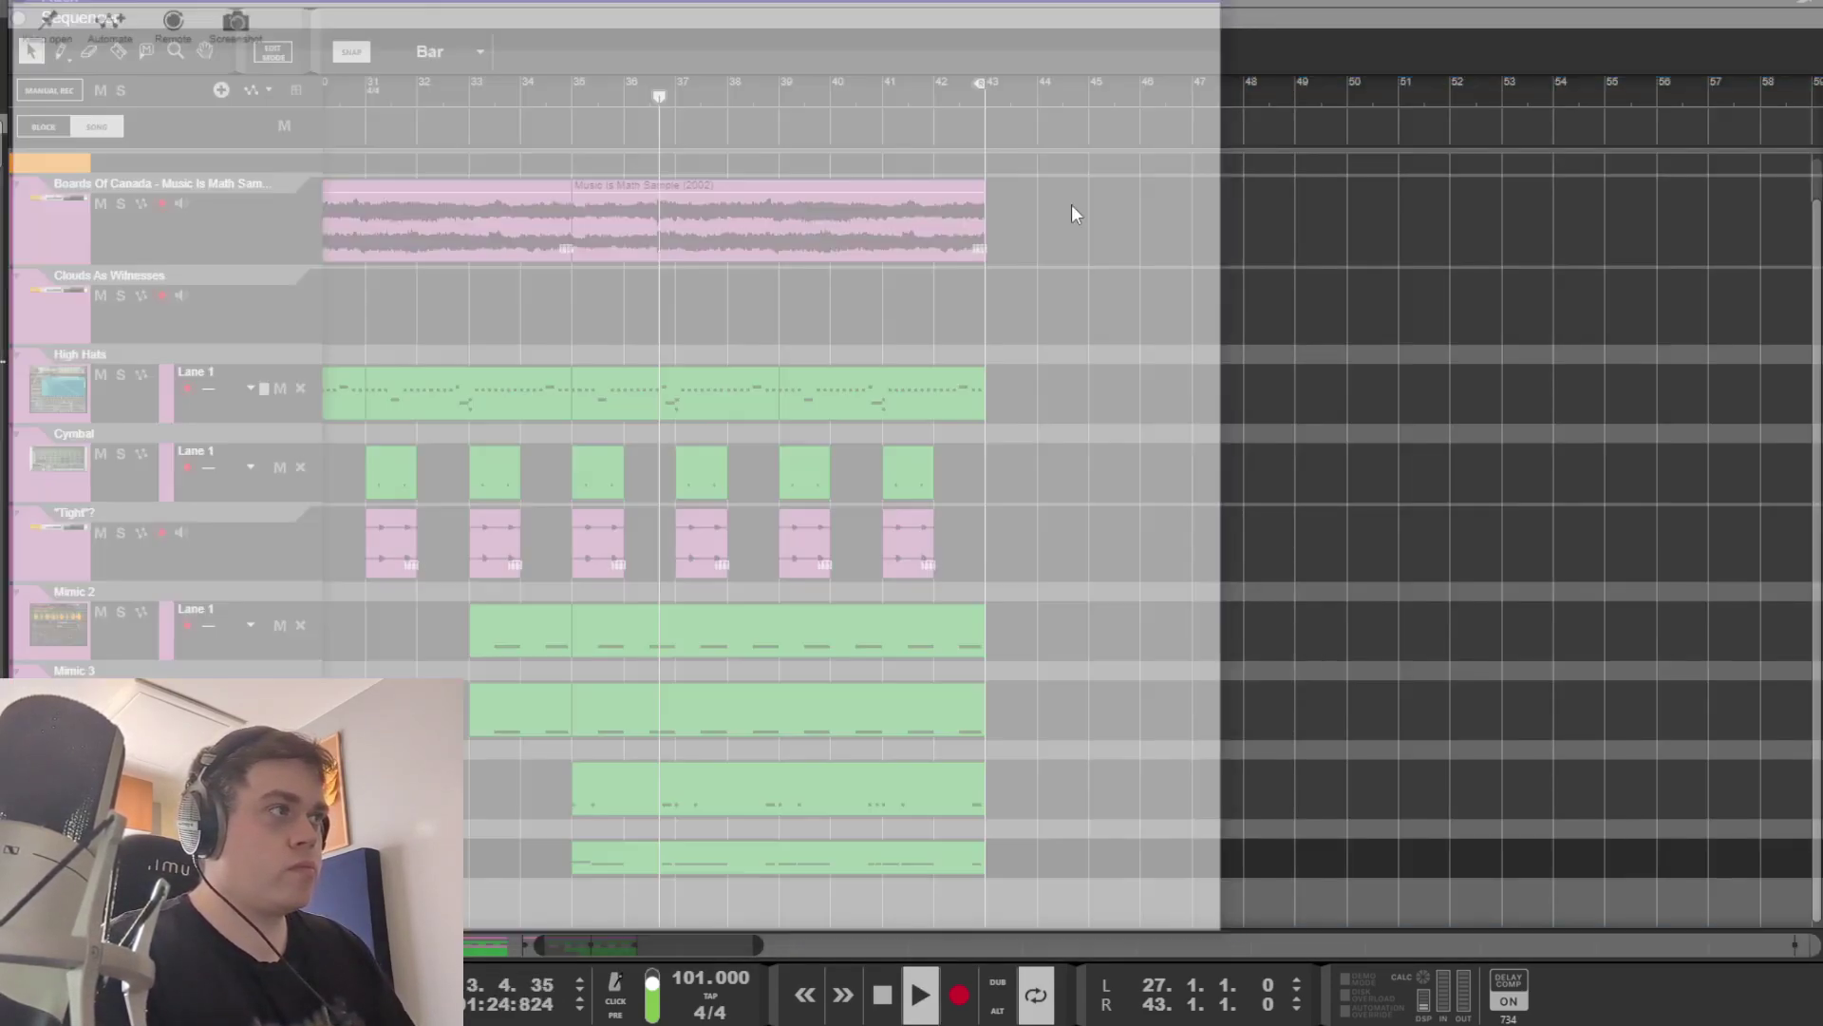
{"action": "double_click", "coordinate": [611, 859]}
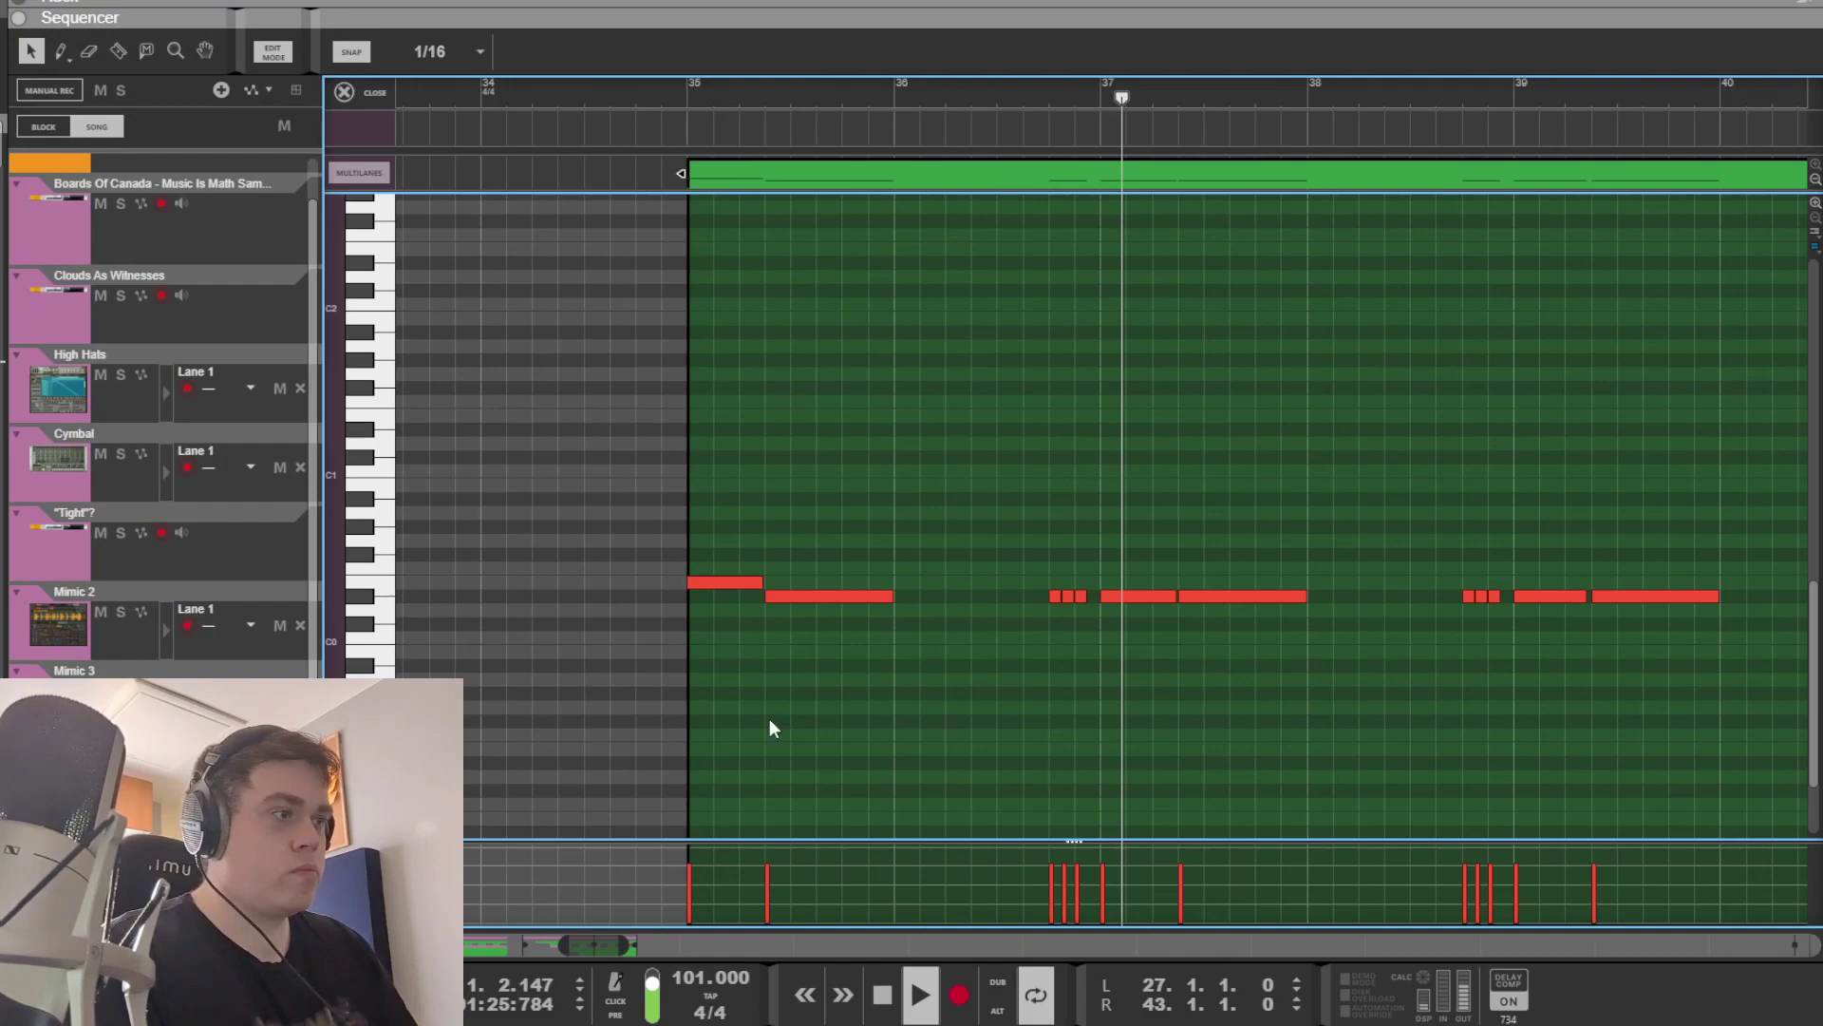
{"action": "left_click", "coordinate": [718, 525]}
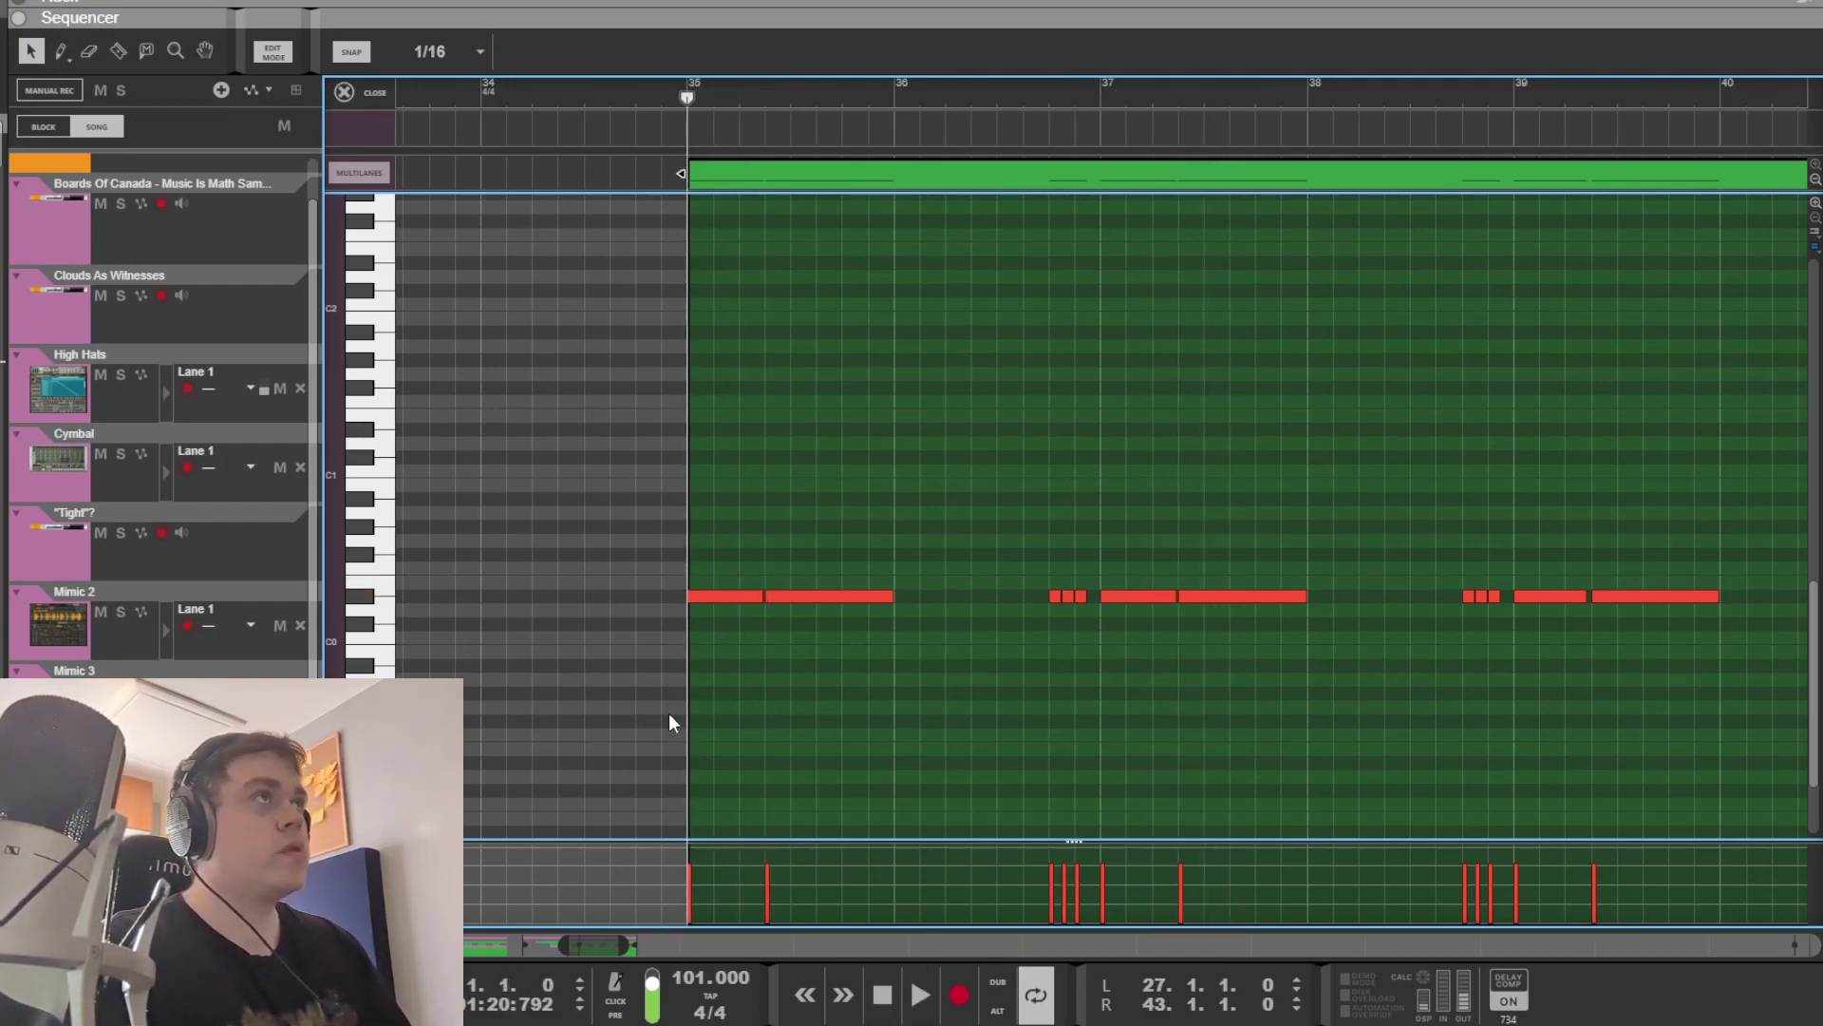
Step: Show the whole 808 clip up to bar 43 and play it from bar 35
{"action": "left_click_drag", "start_coordinate": [598, 944], "coordinate": [617, 955]}
{"action": "key", "text": "space"}
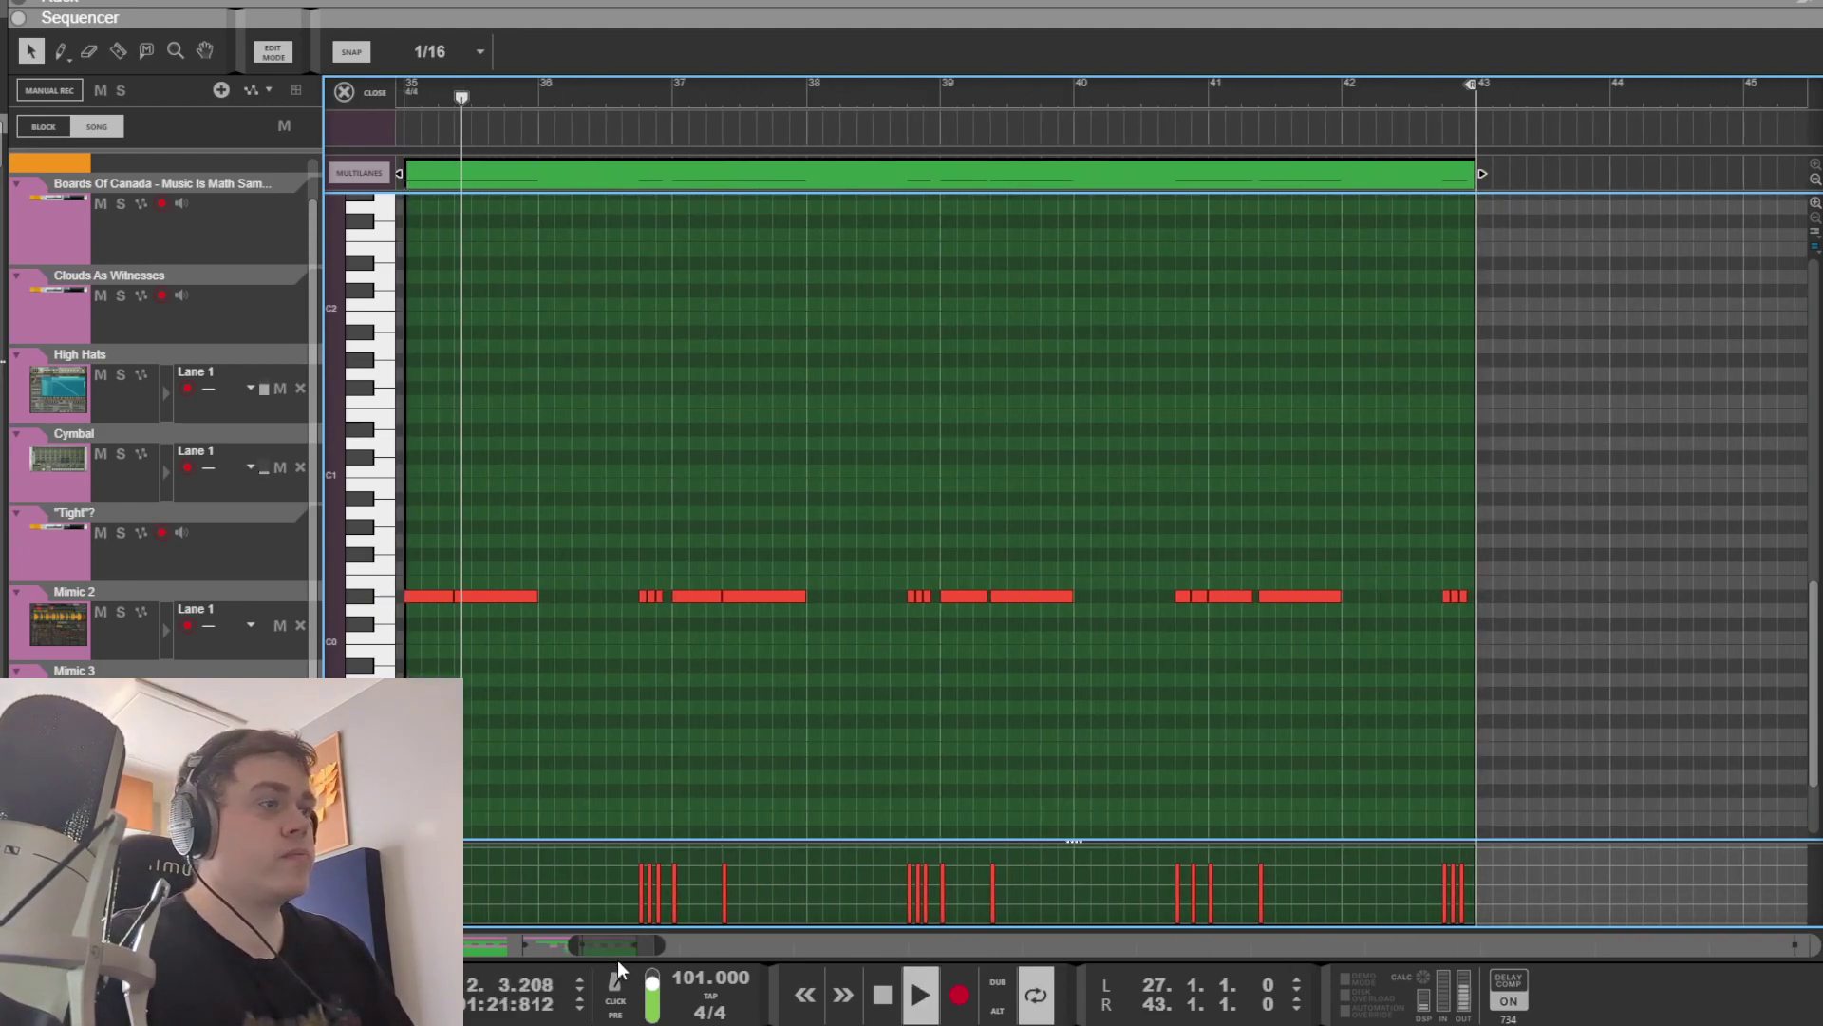
{"action": "key", "text": "space"}
Step: Return to the rack and remove the solo from the 808 channel
{"action": "key", "text": "F6"}
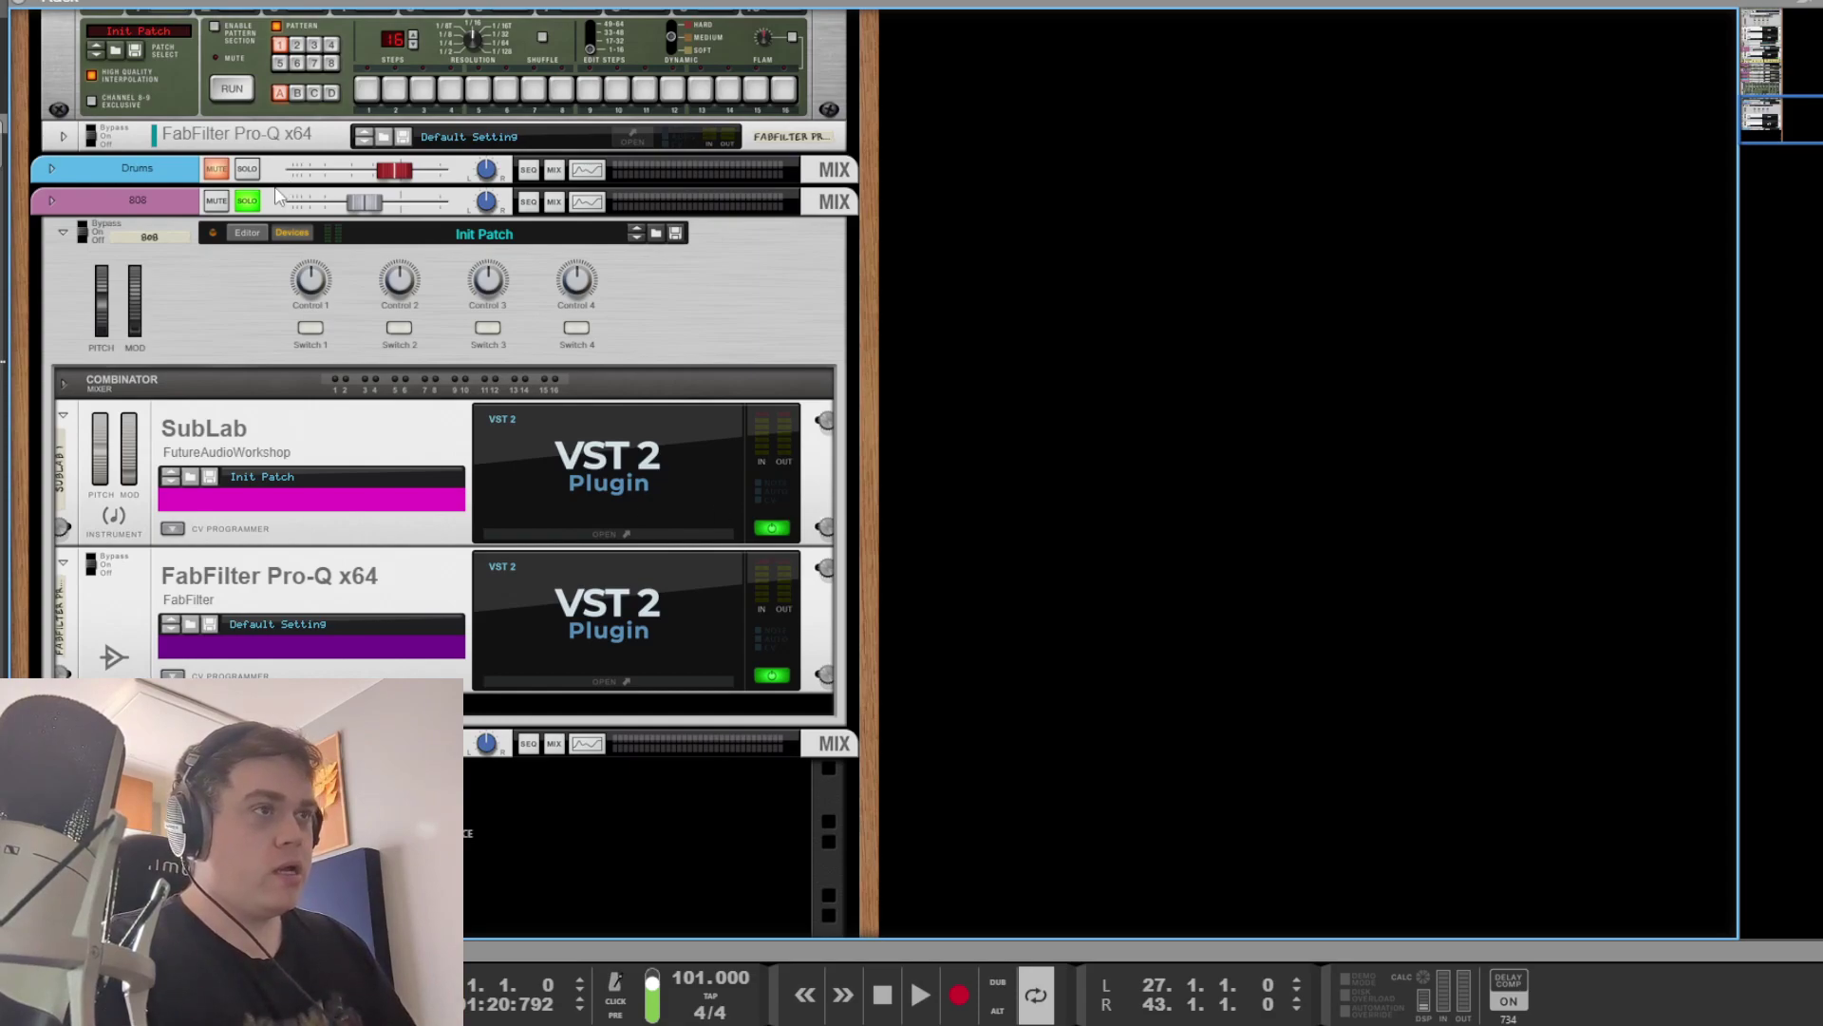
{"action": "left_click", "coordinate": [247, 200]}
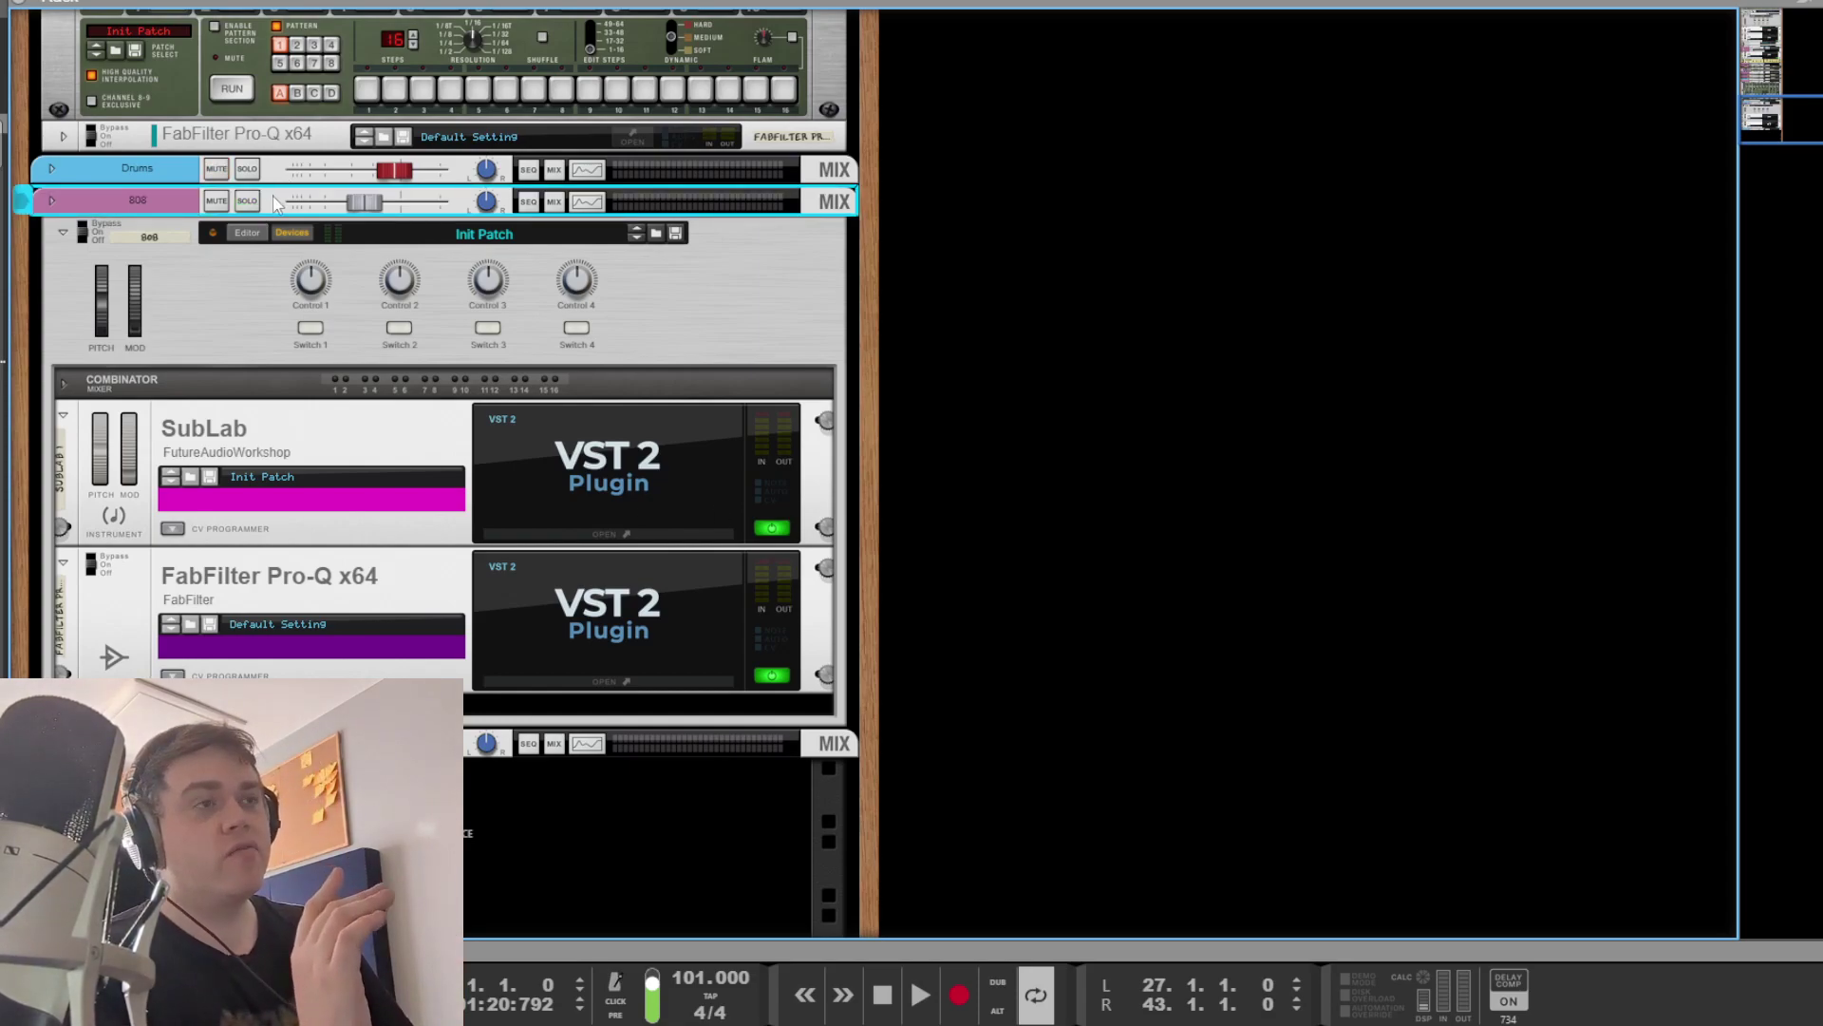
{"action": "left_click", "coordinate": [1271, 520]}
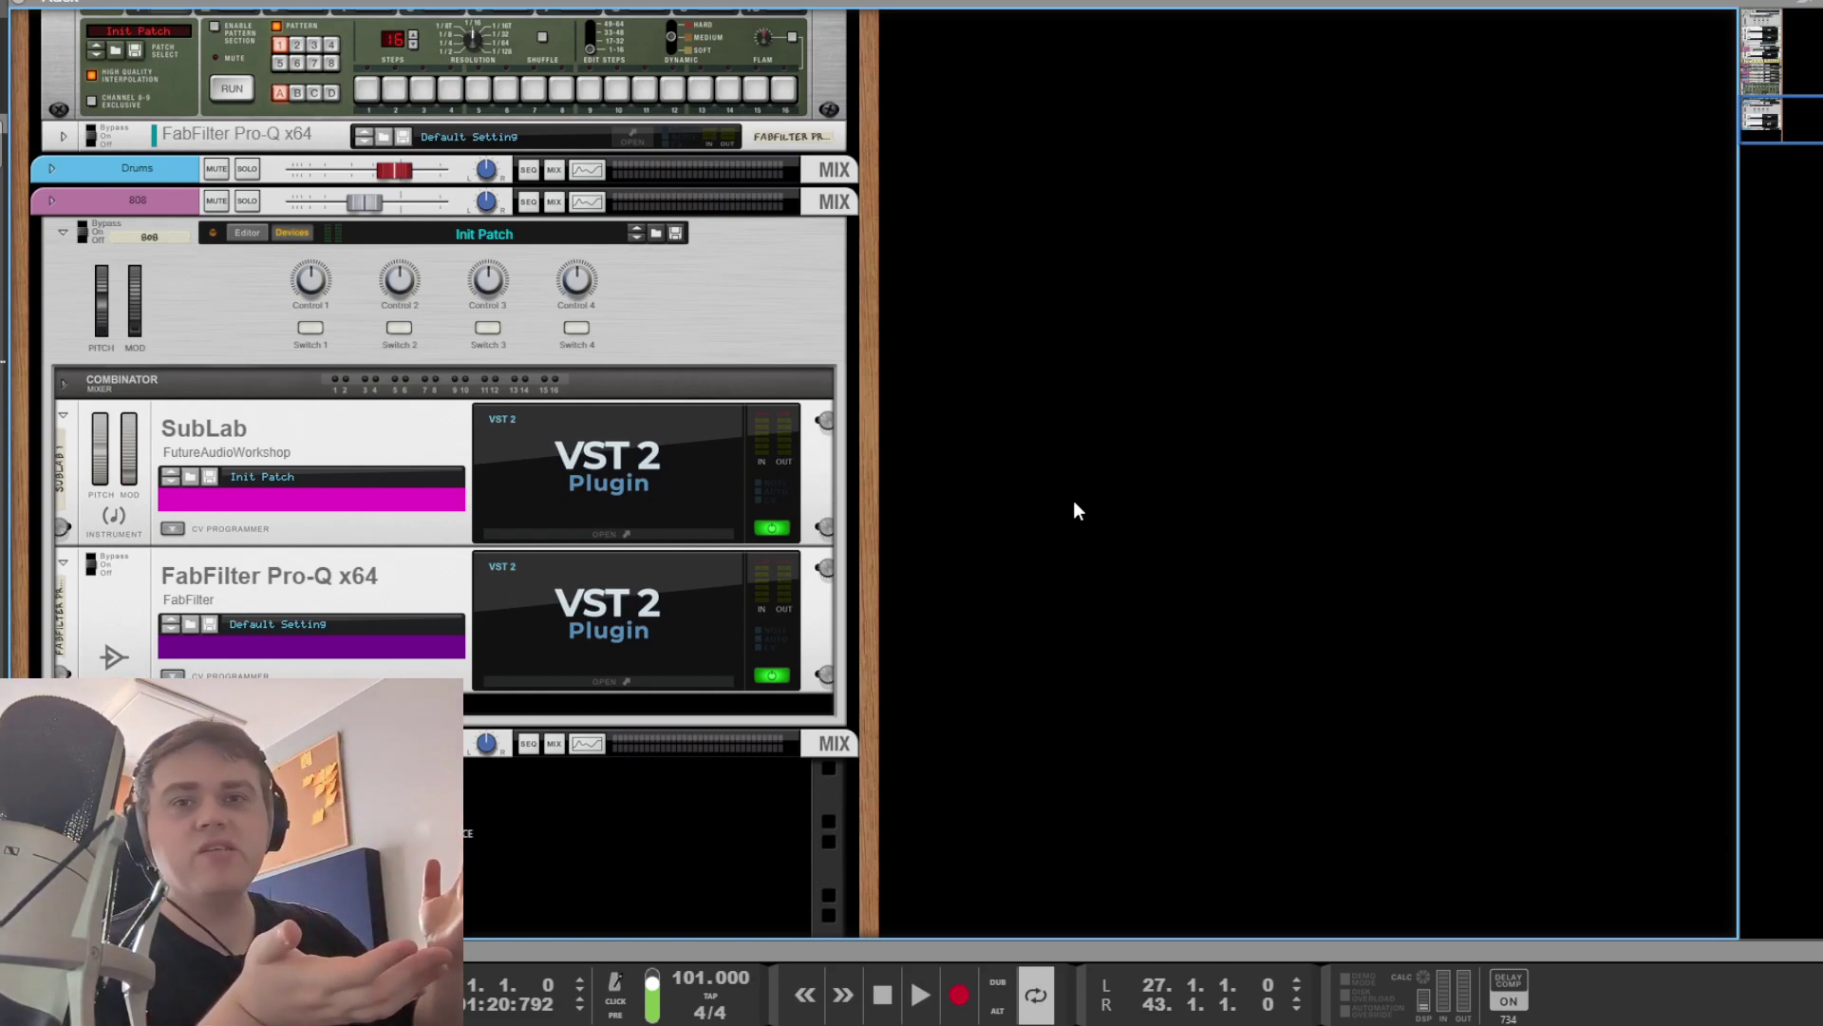
Step: Play the full mix from bar 35 with all layers, stop it, and return to the 808 clip in the sequencer
{"action": "key", "text": "space"}
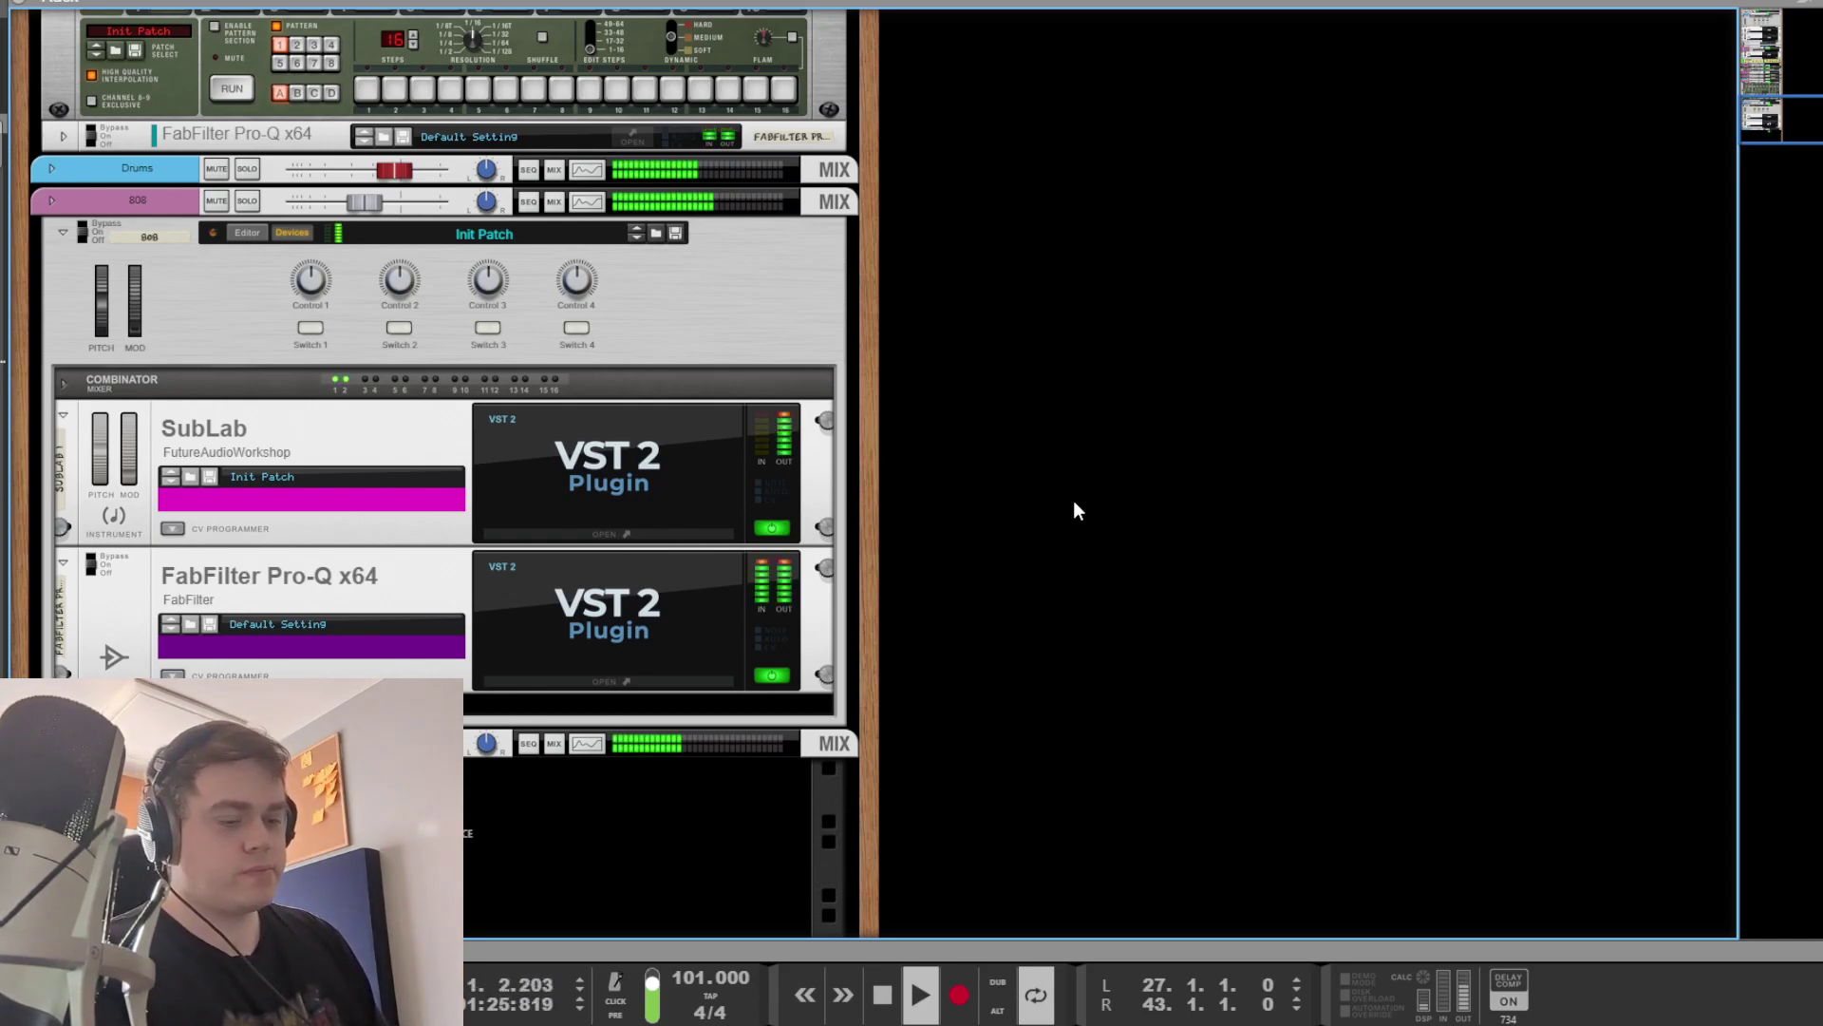
{"action": "key", "text": "space"}
{"action": "key", "text": "F7"}
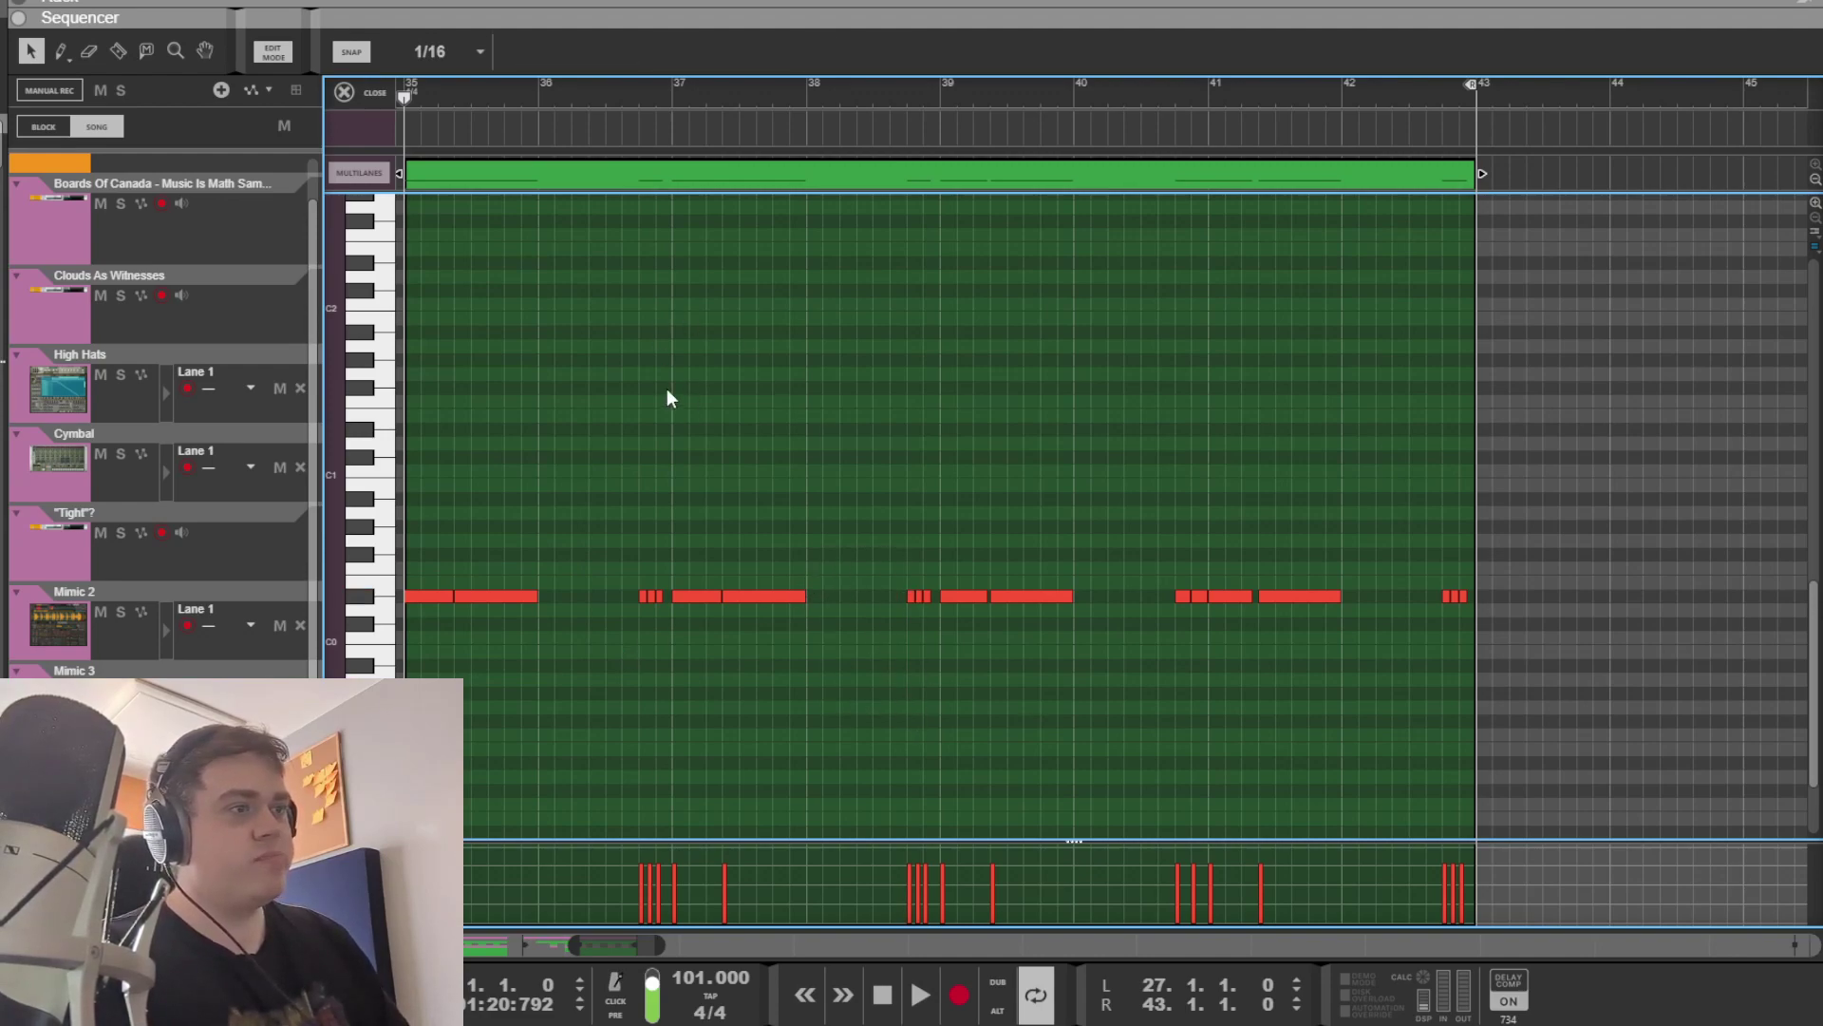
Step: Play the 808 clip from bar 35, stop it, and select all of its notes up to bar 43
{"action": "key", "text": "space"}
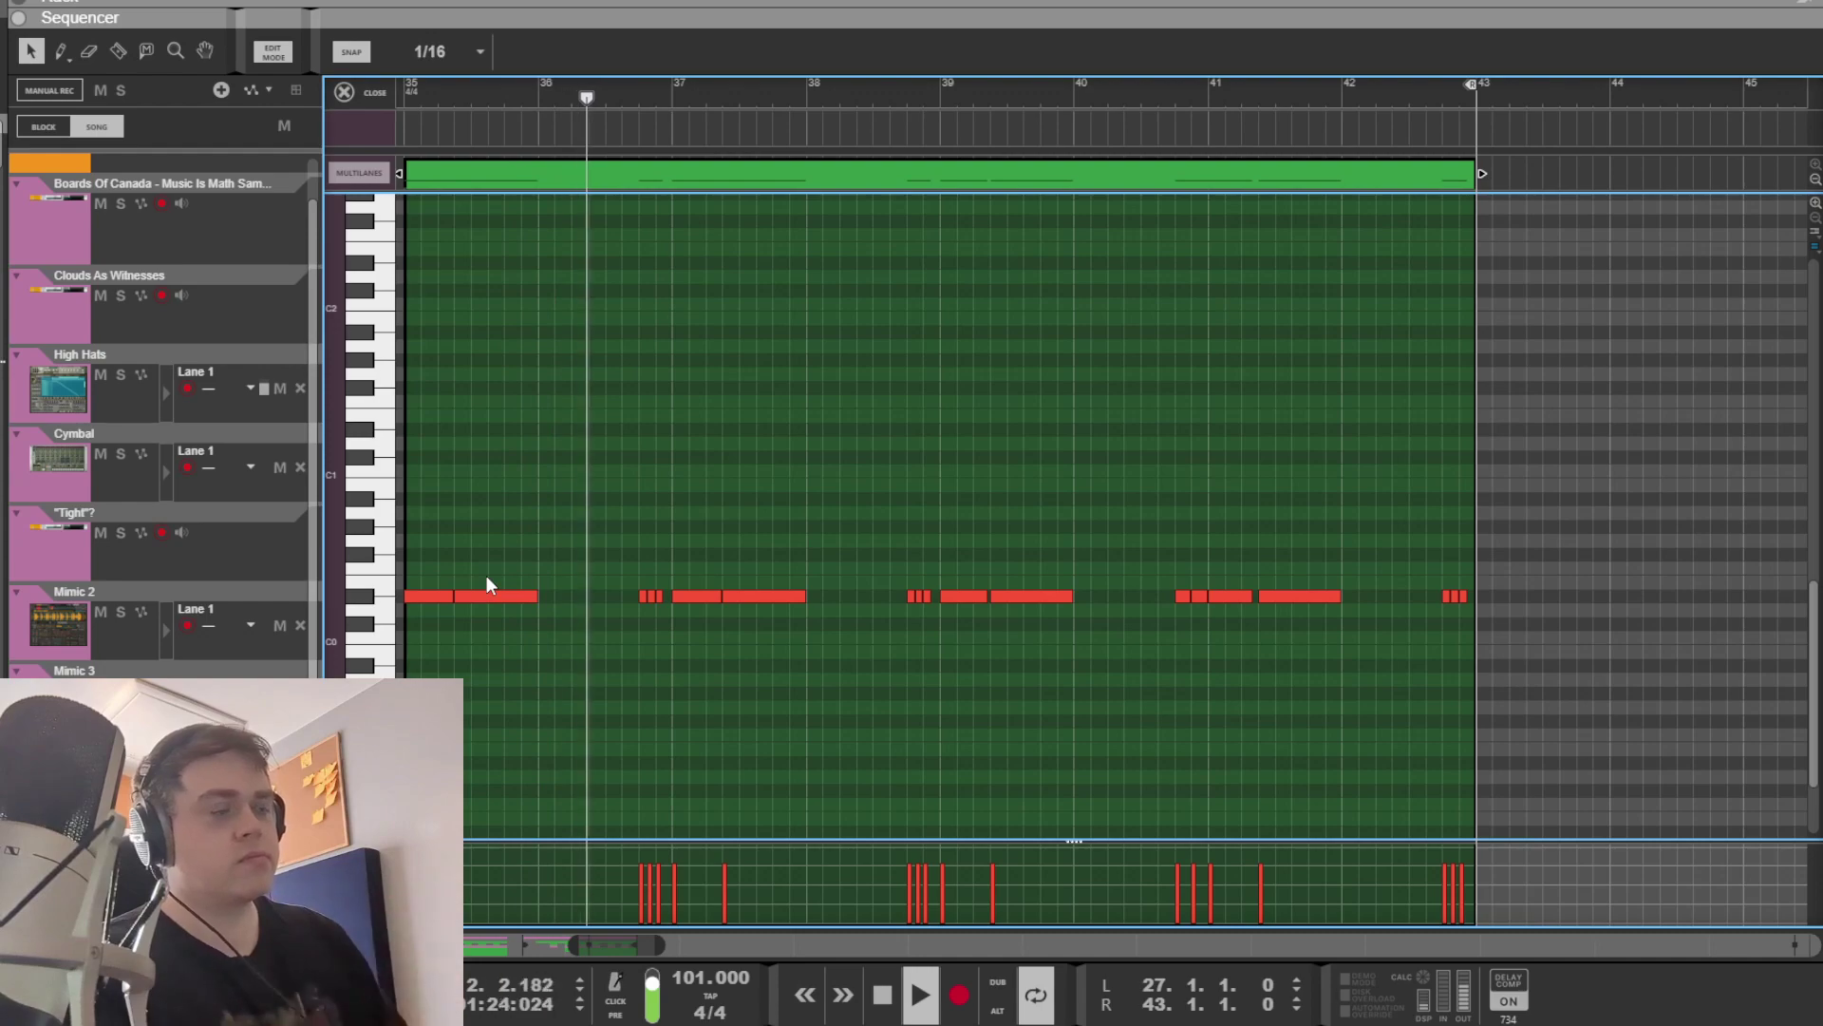
{"action": "key", "text": "space"}
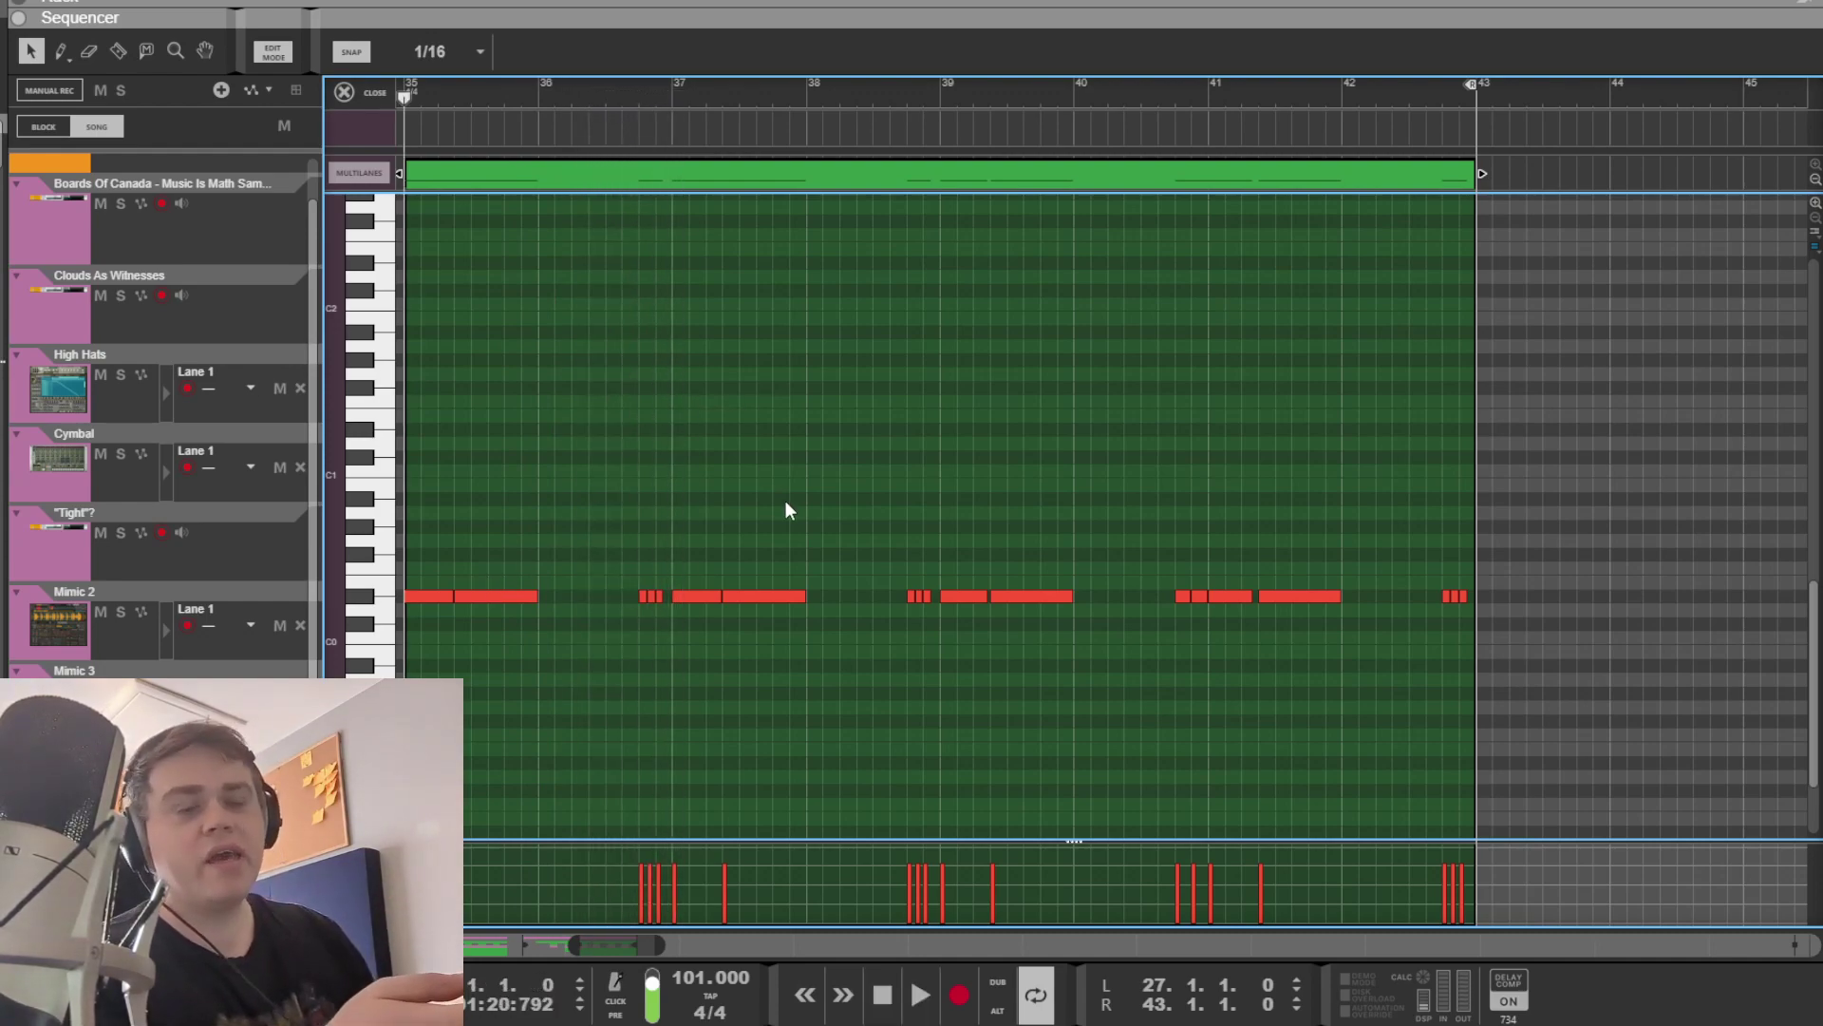
{"action": "left_click_drag", "start_coordinate": [1459, 655], "coordinate": [407, 453]}
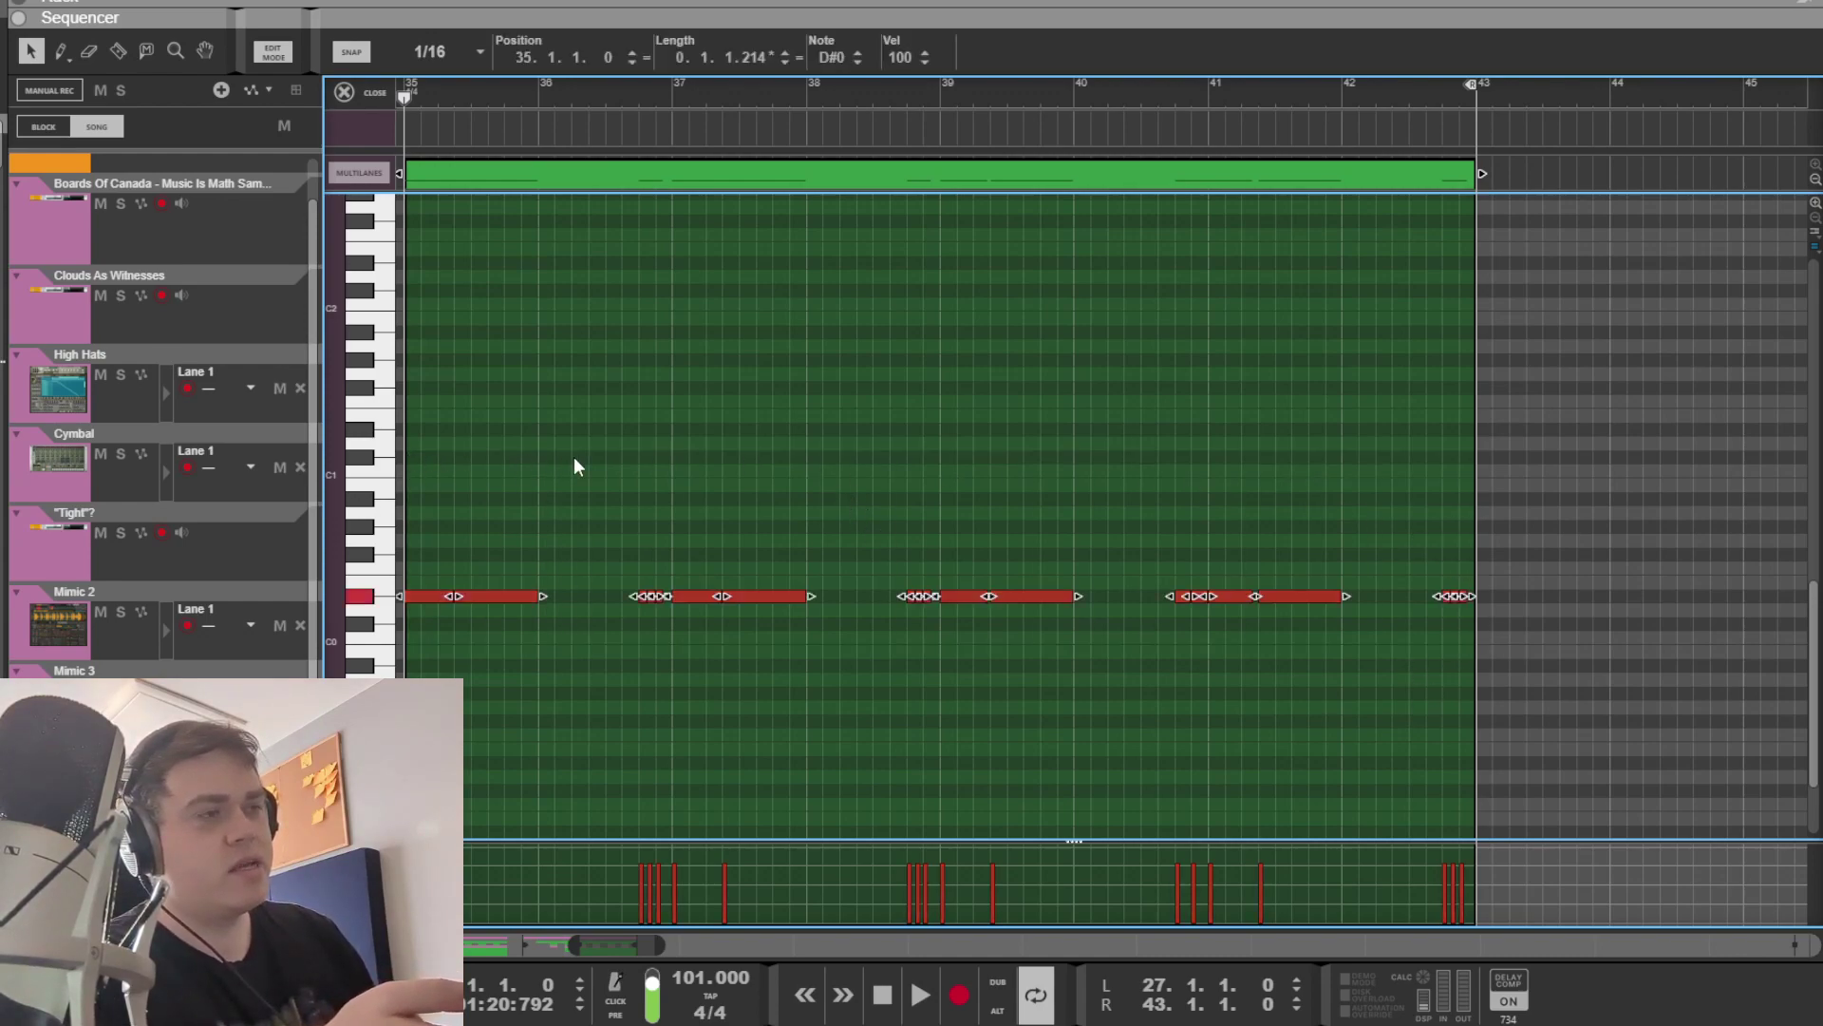
{"action": "left_click", "coordinate": [635, 472]}
Step: Select the two 808 notes in bar 35, play the clip from there, stop it, and clear the selection
{"action": "left_click_drag", "start_coordinate": [426, 641], "coordinate": [513, 520]}
{"action": "left_click_drag", "start_coordinate": [530, 634], "coordinate": [440, 567]}
{"action": "key", "text": "space"}
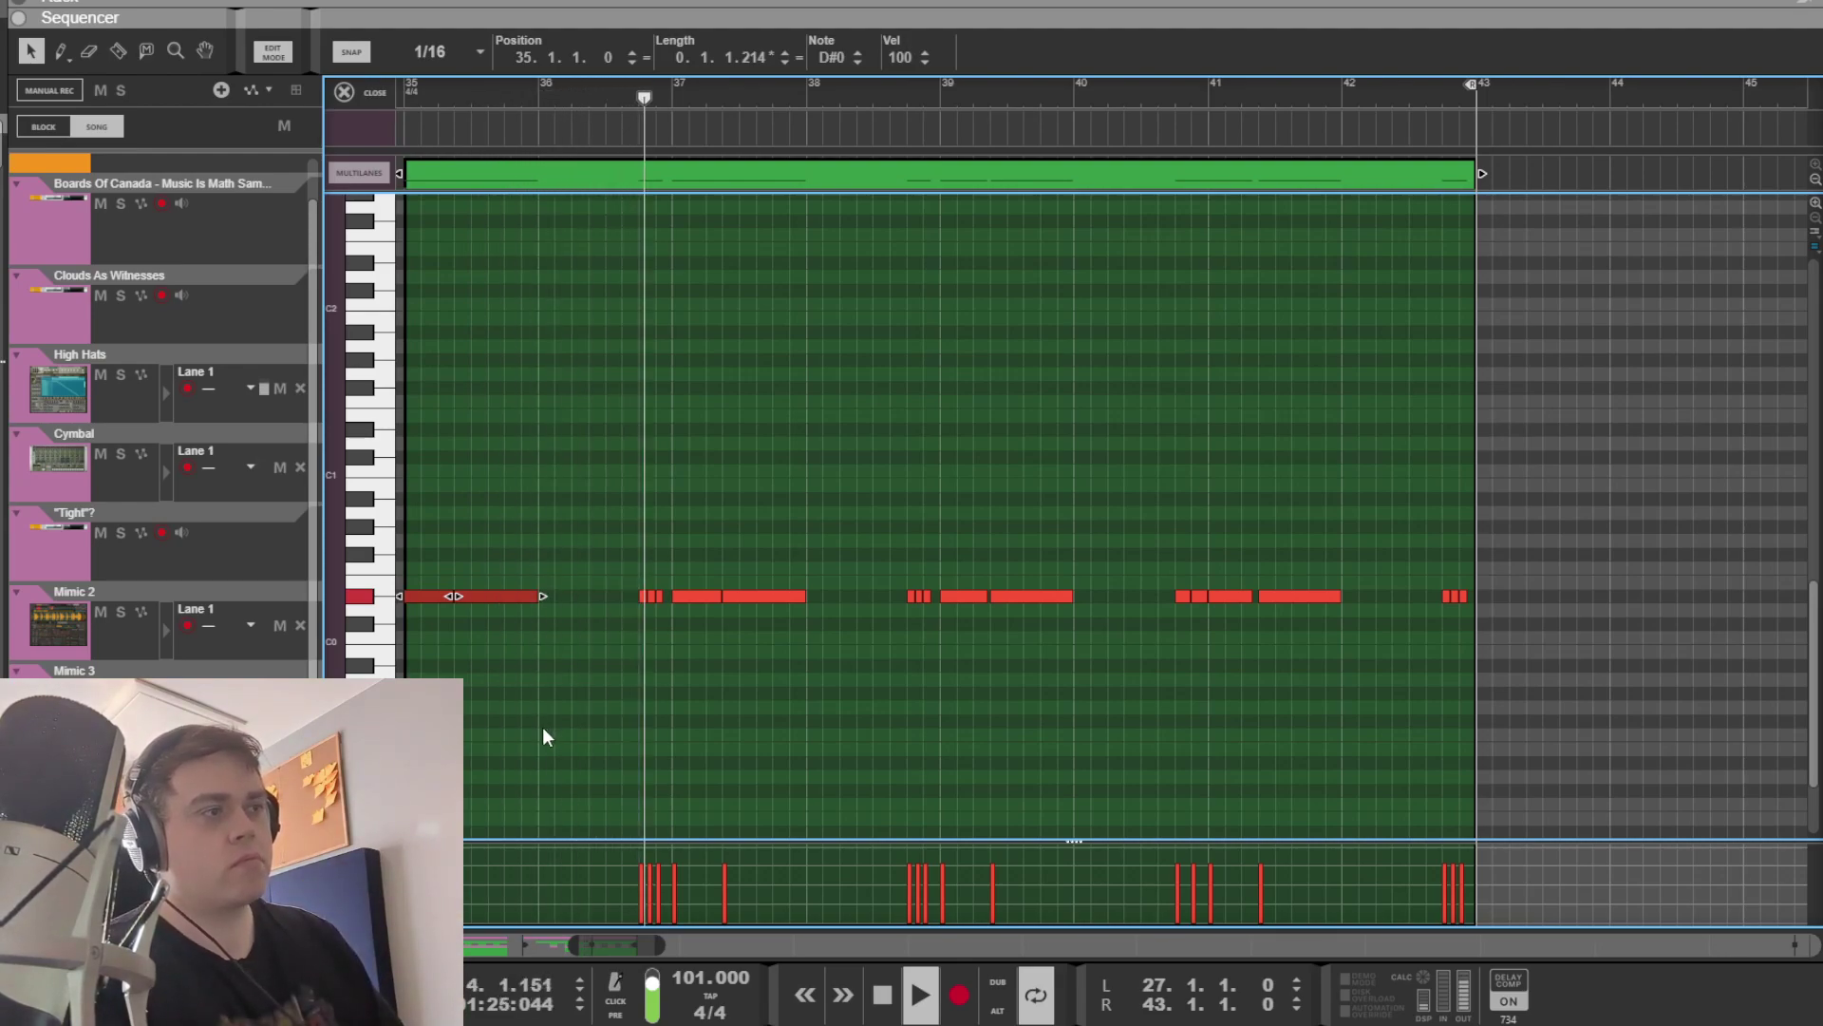
{"action": "key", "text": "space"}
{"action": "left_click", "coordinate": [543, 727]}
Step: Close the 808 clip and return to the arrangement of all tracks
{"action": "key", "text": "Escape"}
{"action": "left_click_drag", "start_coordinate": [931, 546], "coordinate": [985, 688]}
{"action": "left_click_drag", "start_coordinate": [652, 942], "coordinate": [644, 940]}
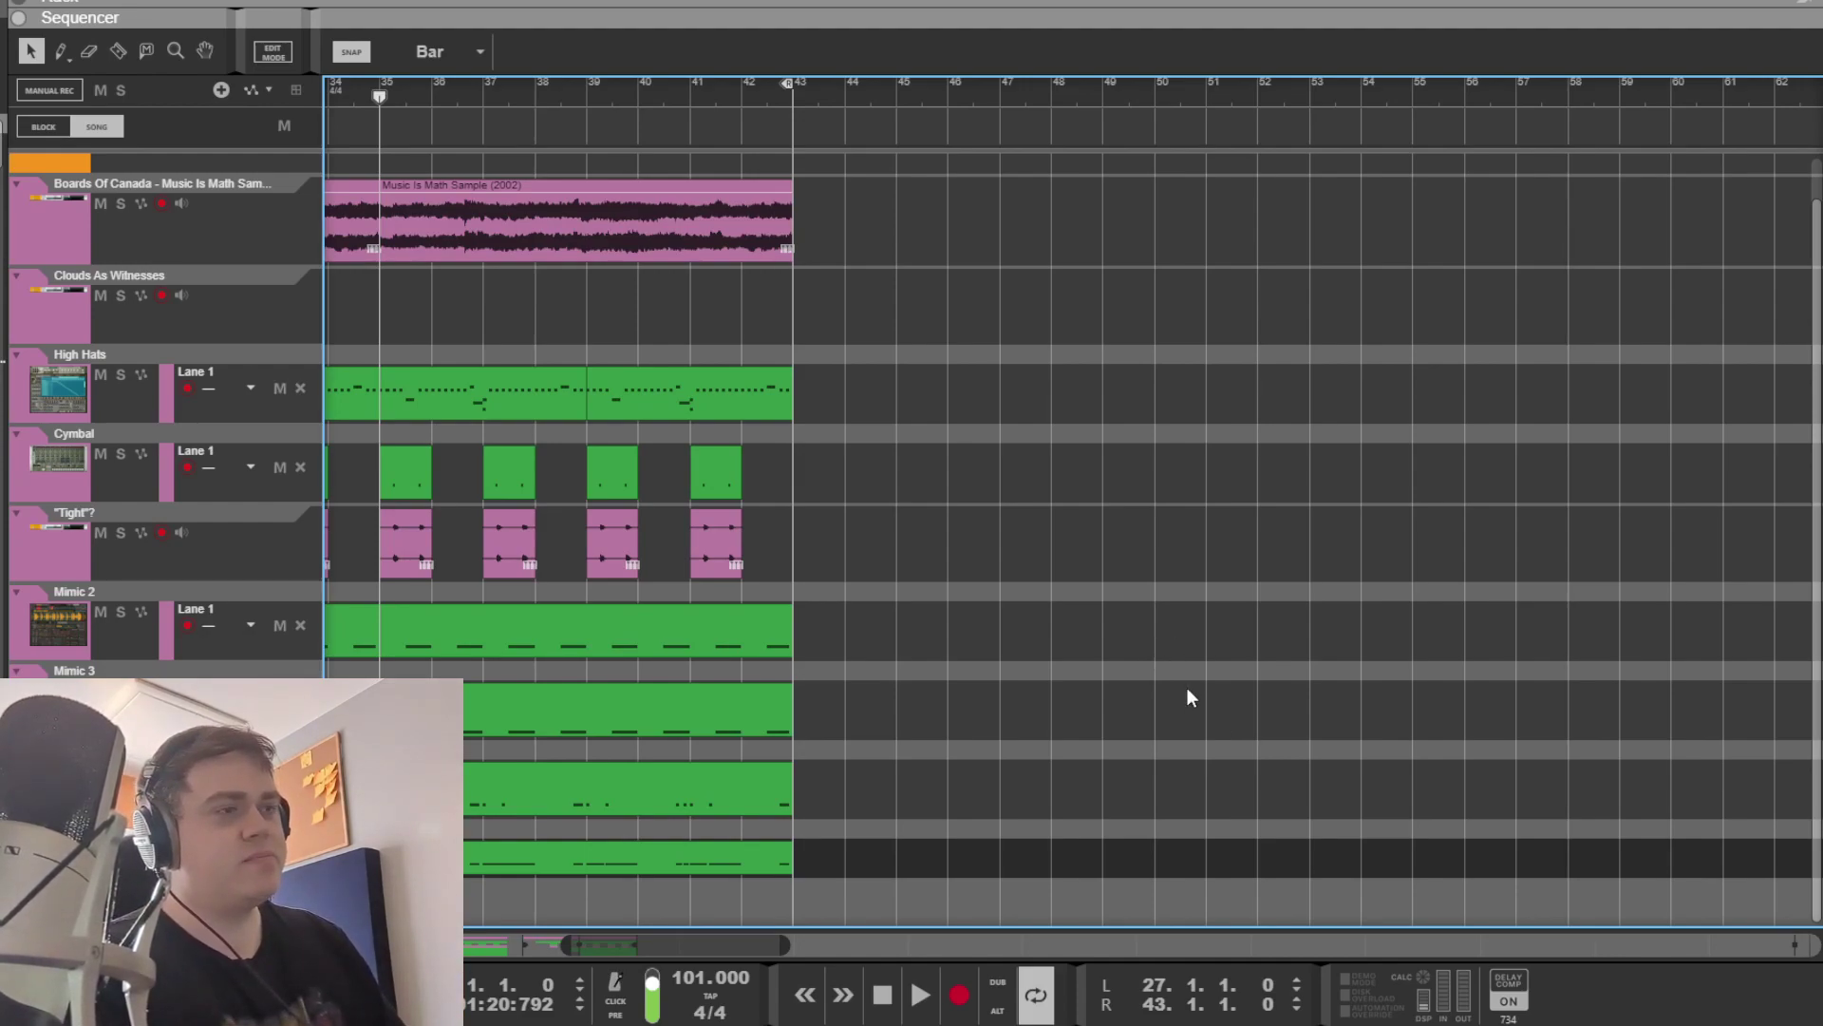
Step: Open the FreeClip plugin under the rack's Master Section, inspect its clipping while the mix plays, and close it
{"action": "key", "text": "F6"}
{"action": "scroll", "coordinate": [1178, 674], "scroll_direction": "up", "scroll_amount": 10}
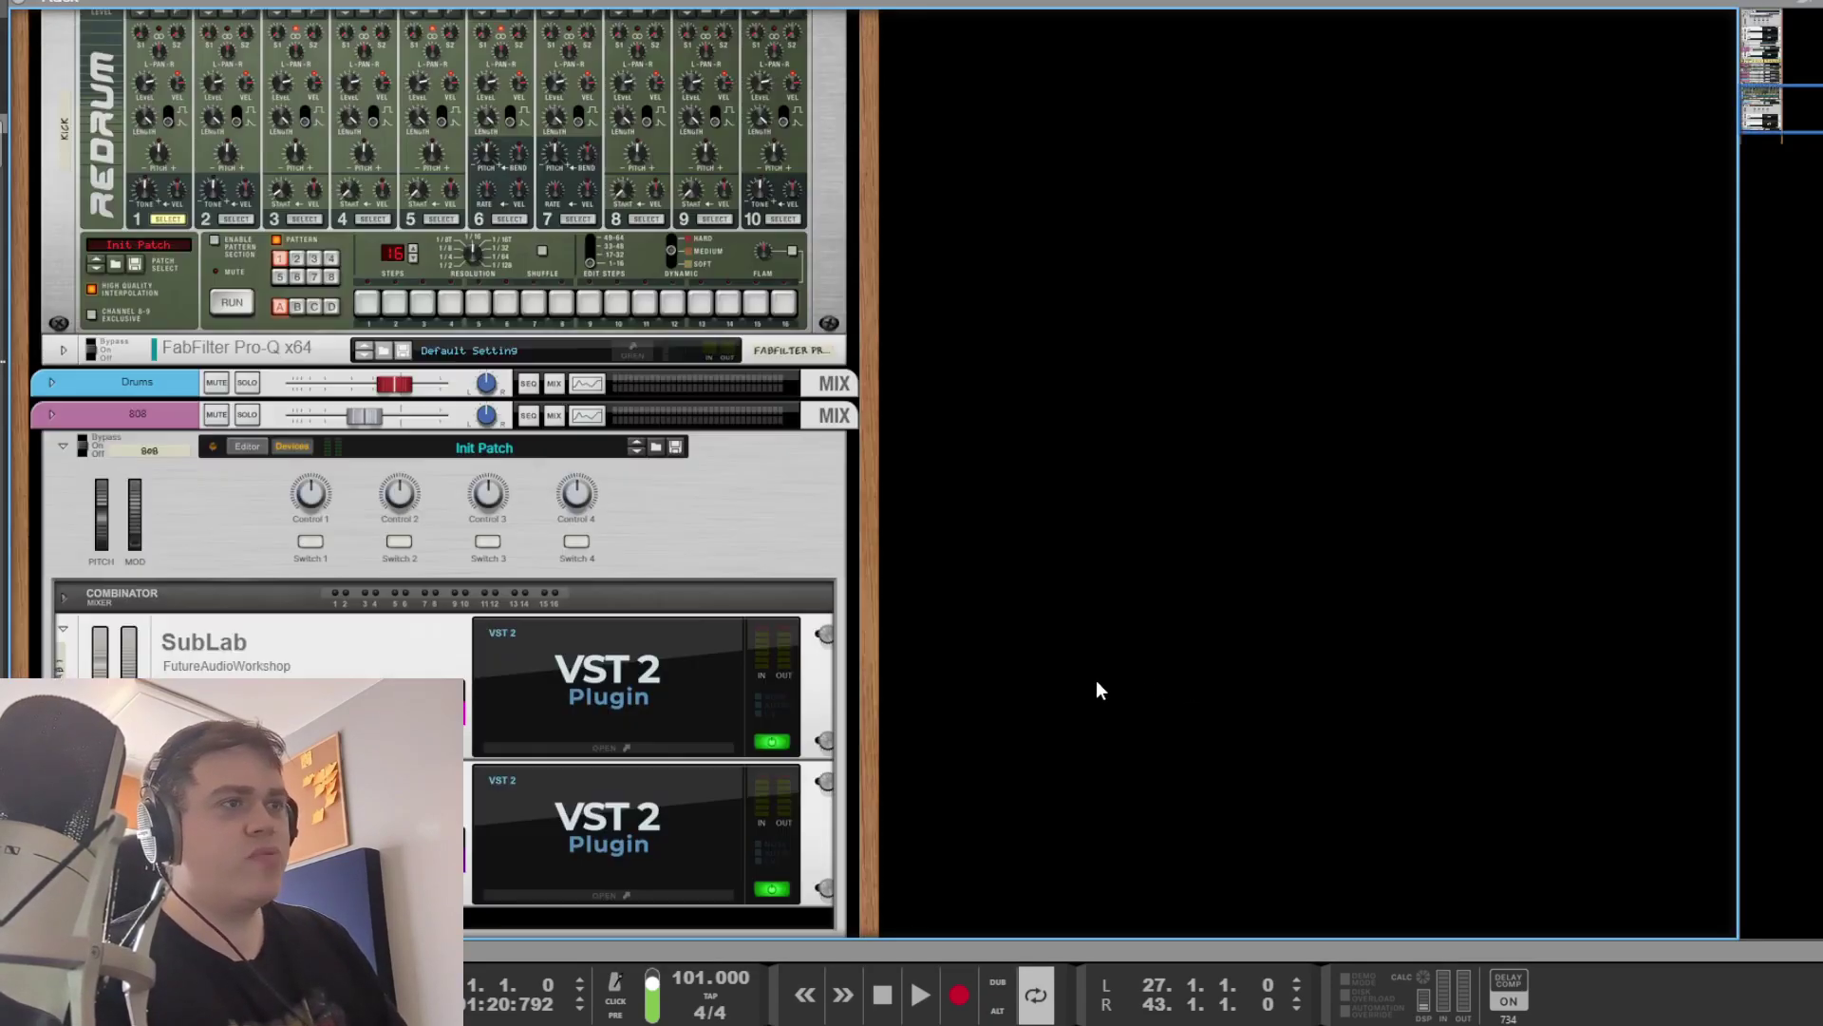
{"action": "scroll", "coordinate": [1085, 659], "scroll_direction": "up", "scroll_amount": 10}
{"action": "left_click", "coordinate": [587, 468]}
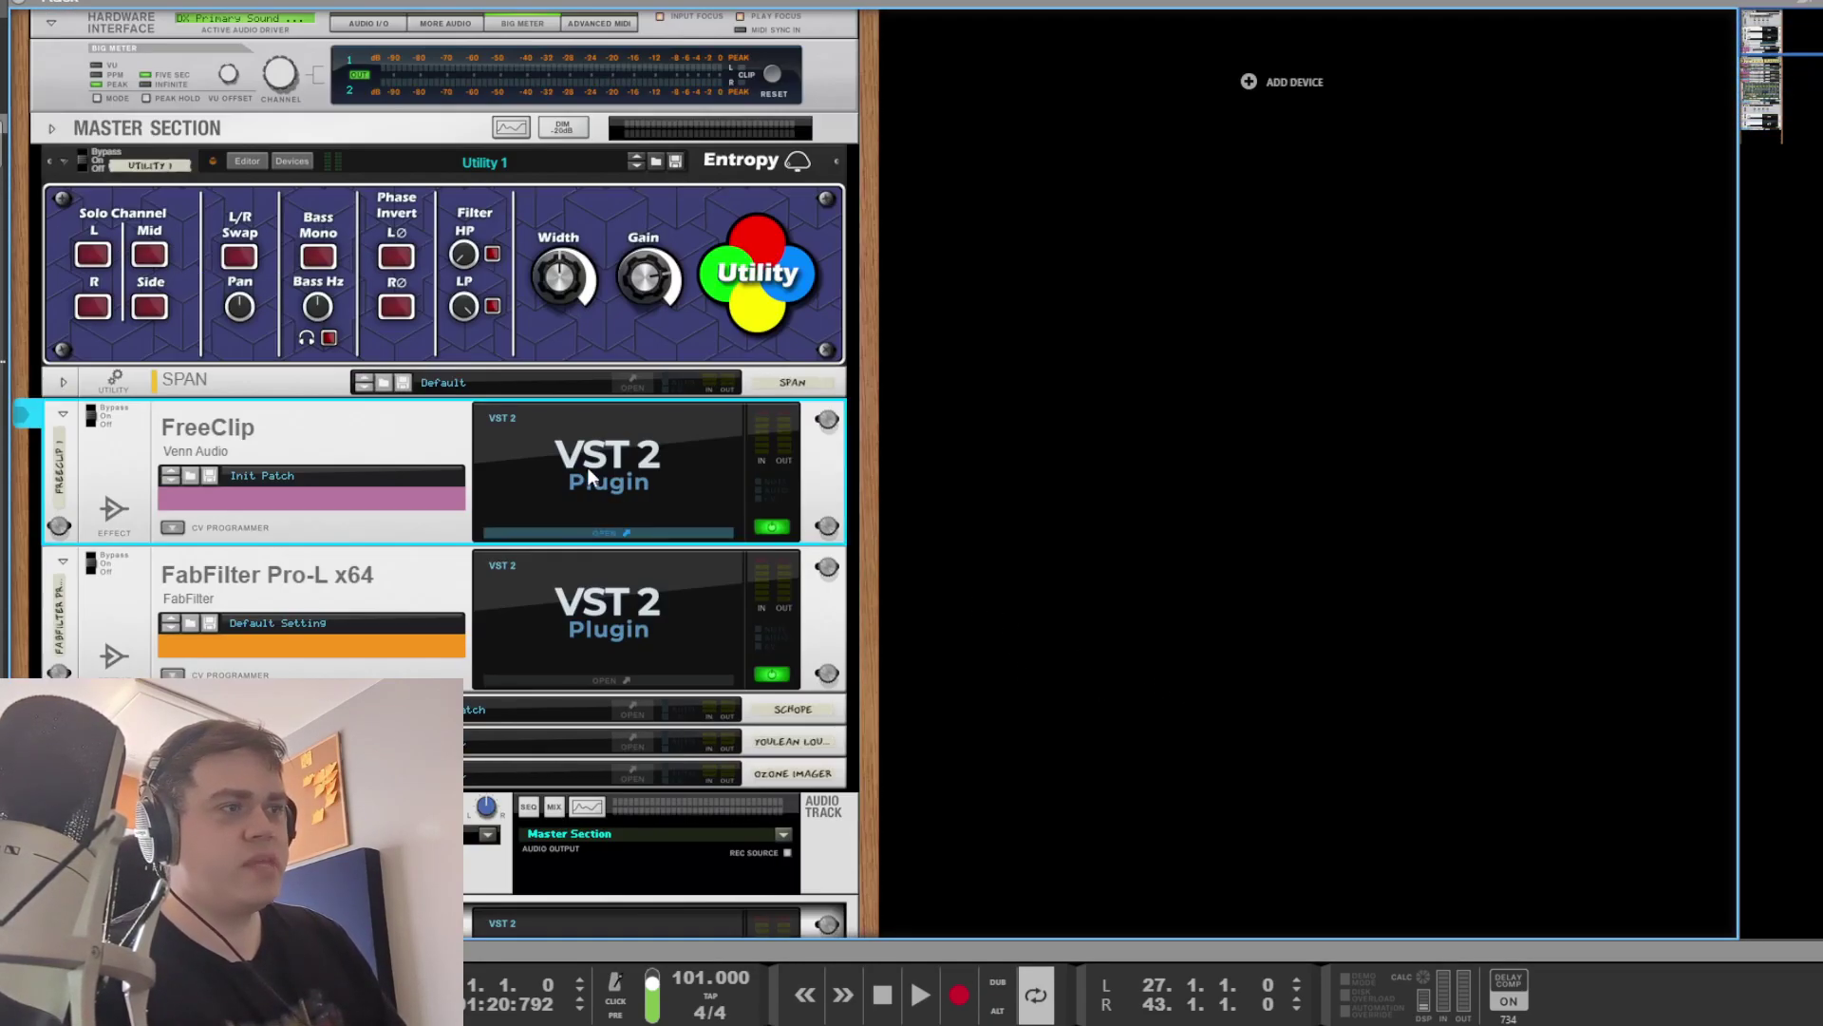
{"action": "key", "text": "space"}
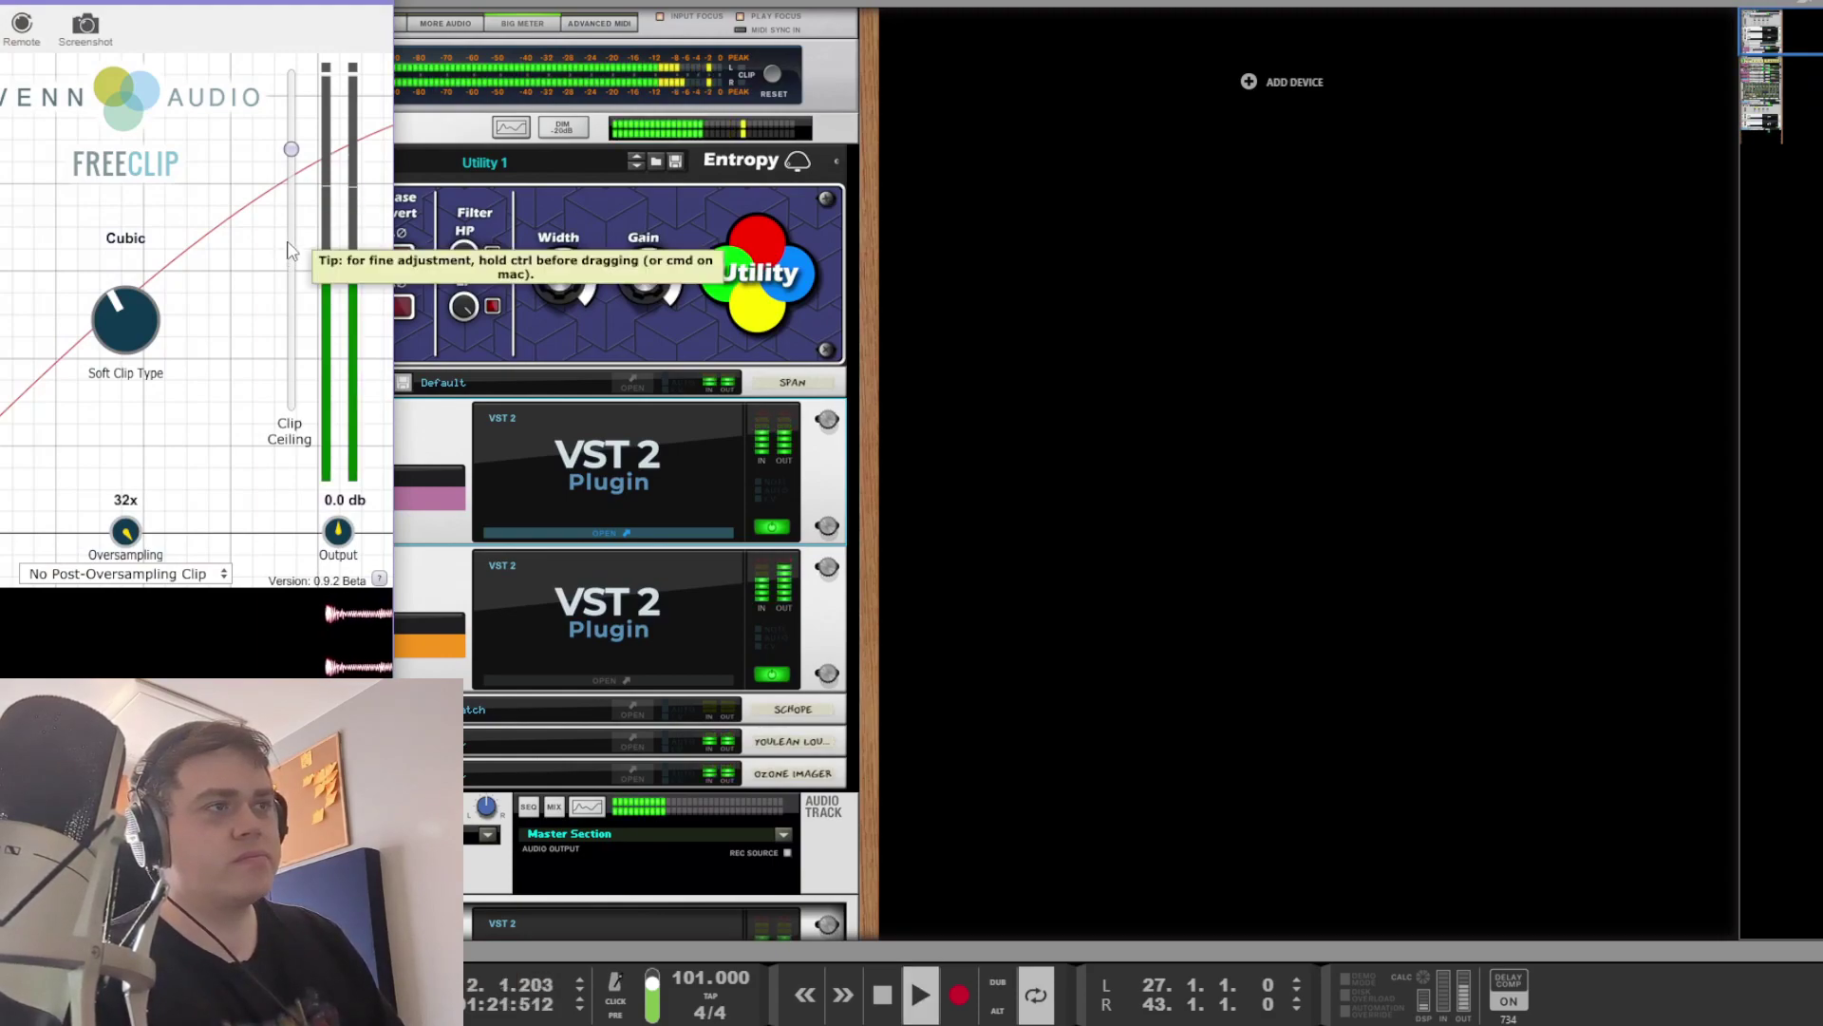
{"action": "left_click_drag", "start_coordinate": [83, 2], "coordinate": [258, 30]}
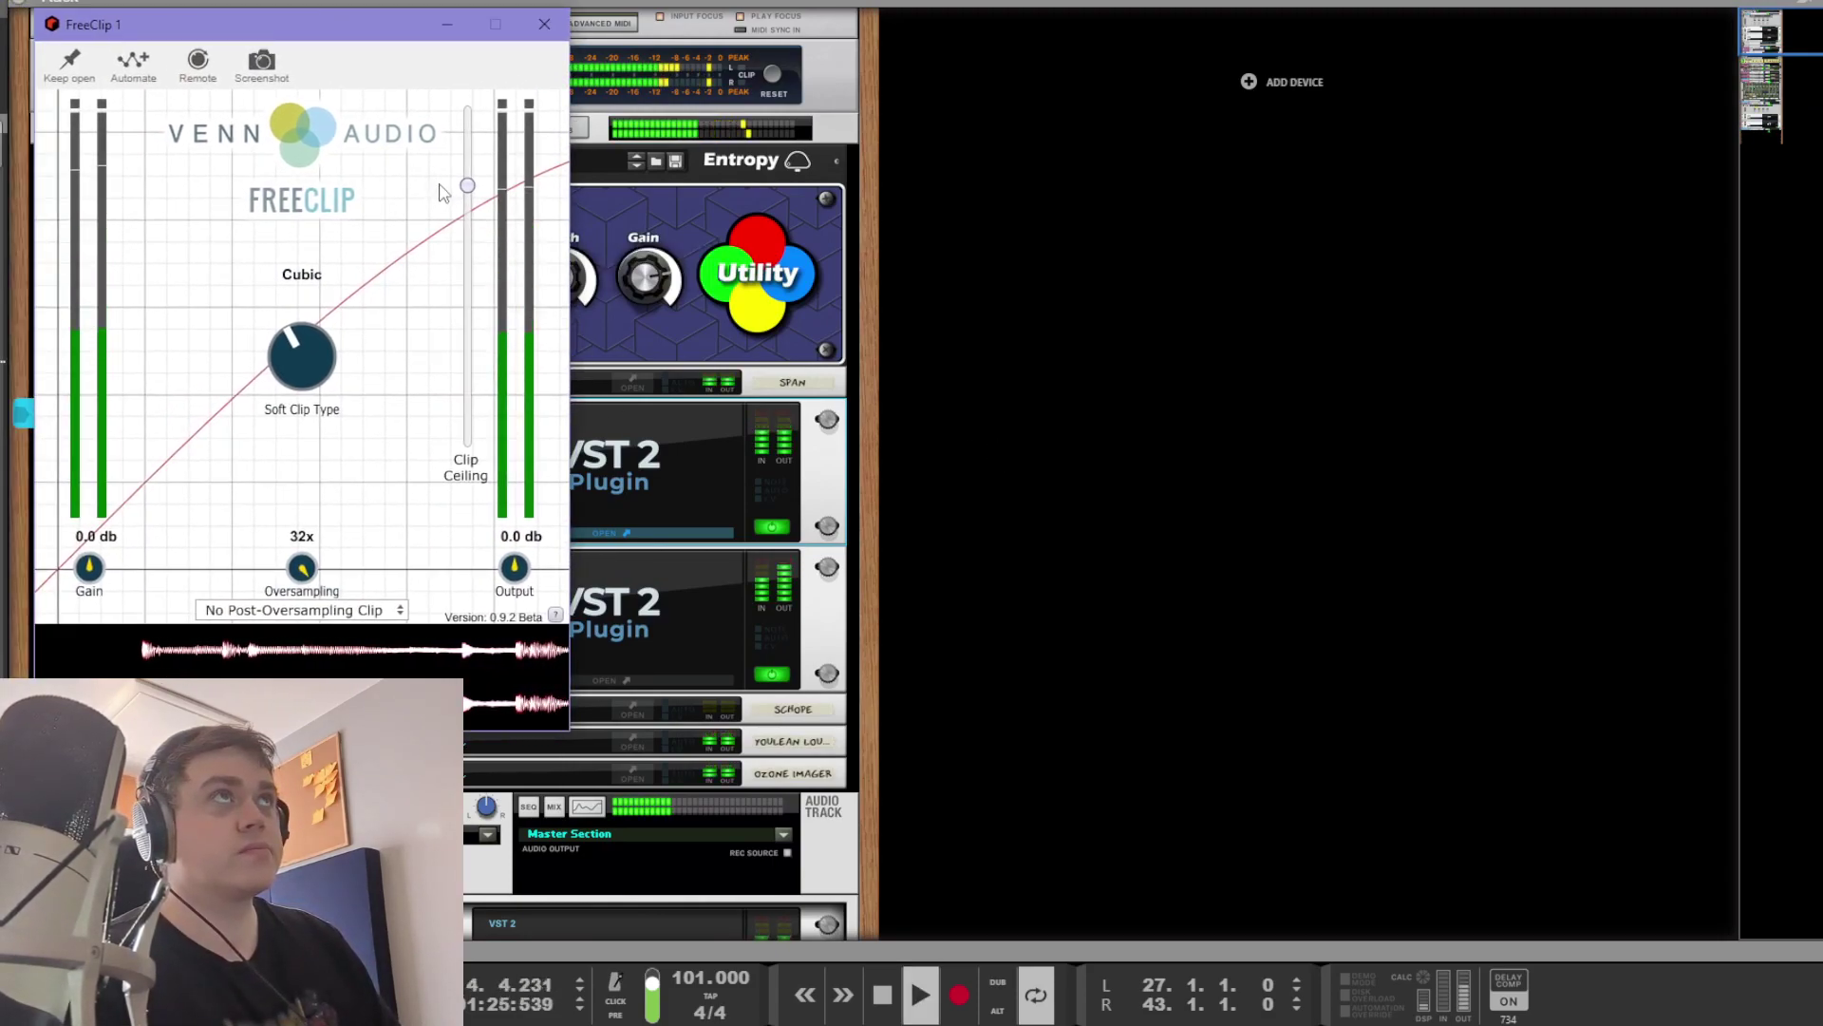
{"action": "key", "text": "space"}
{"action": "left_click", "coordinate": [1156, 574]}
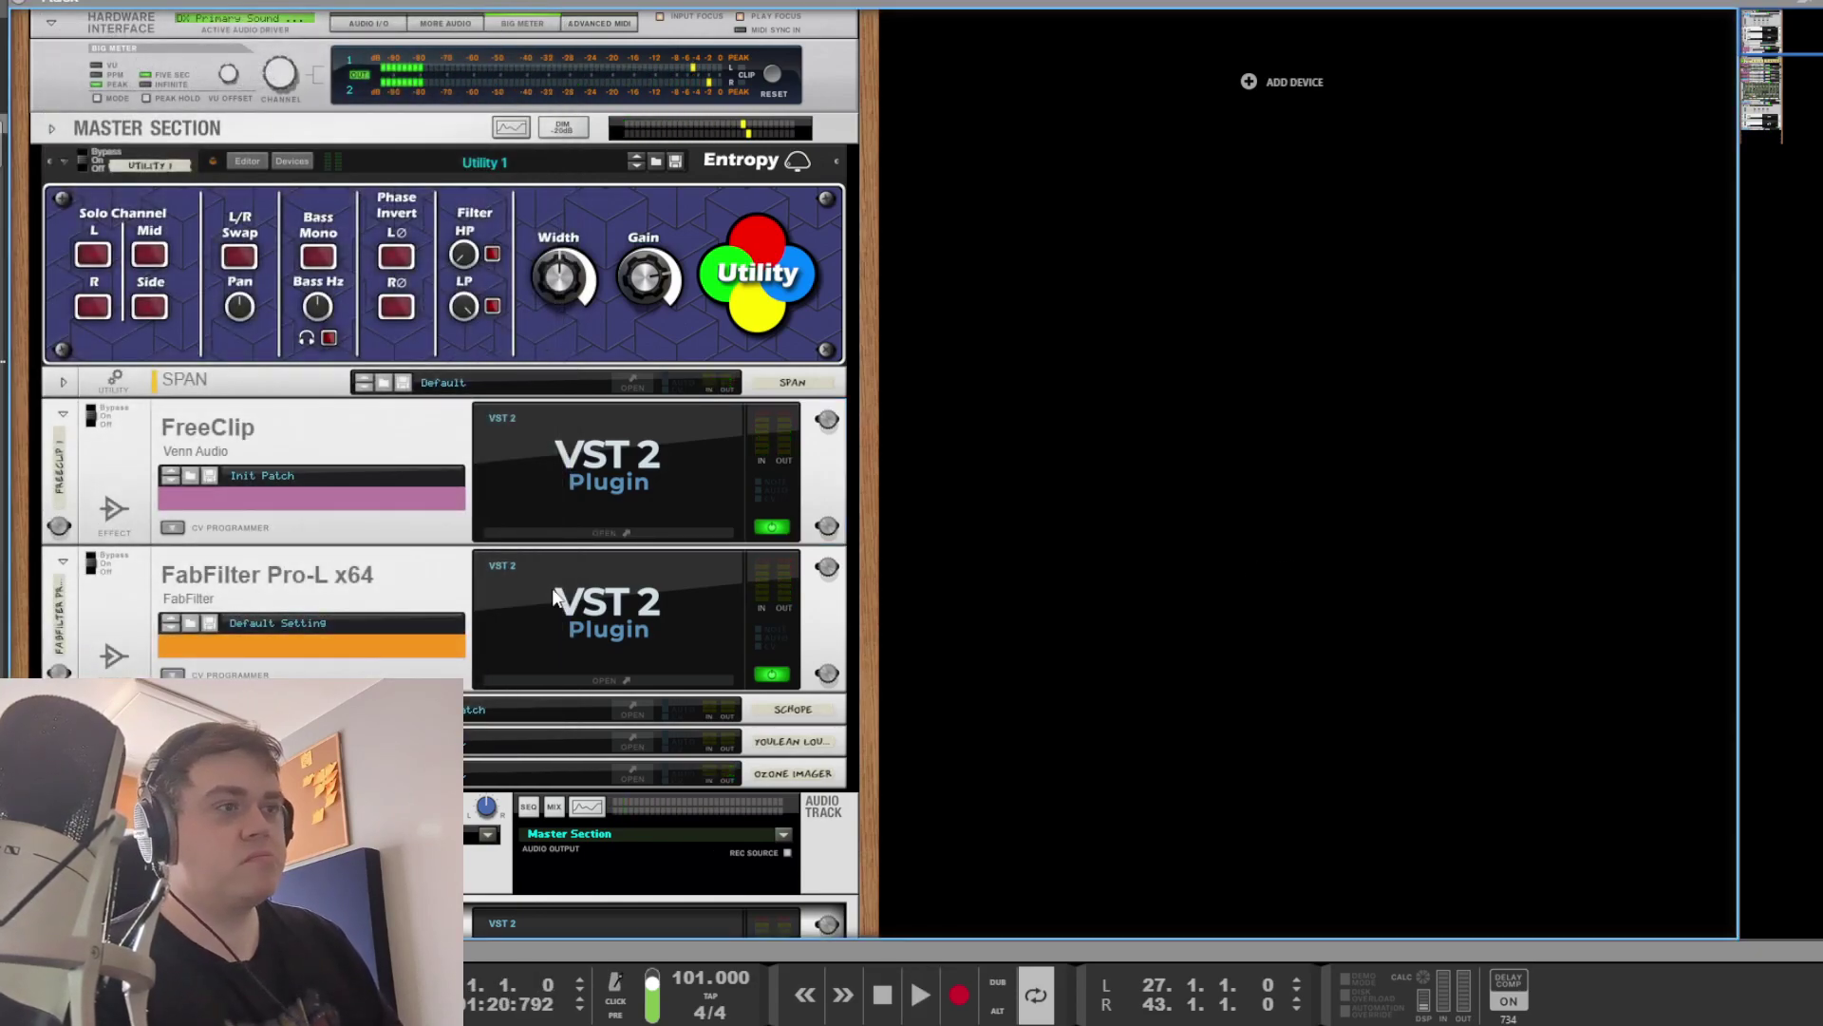
Step: Open the FabFilter Pro-L limiter on the master, inspect its gain reduction while the mix plays, and close it
{"action": "left_click", "coordinate": [504, 582]}
{"action": "left_click_drag", "start_coordinate": [211, 2], "coordinate": [391, 115]}
{"action": "key", "text": "space"}
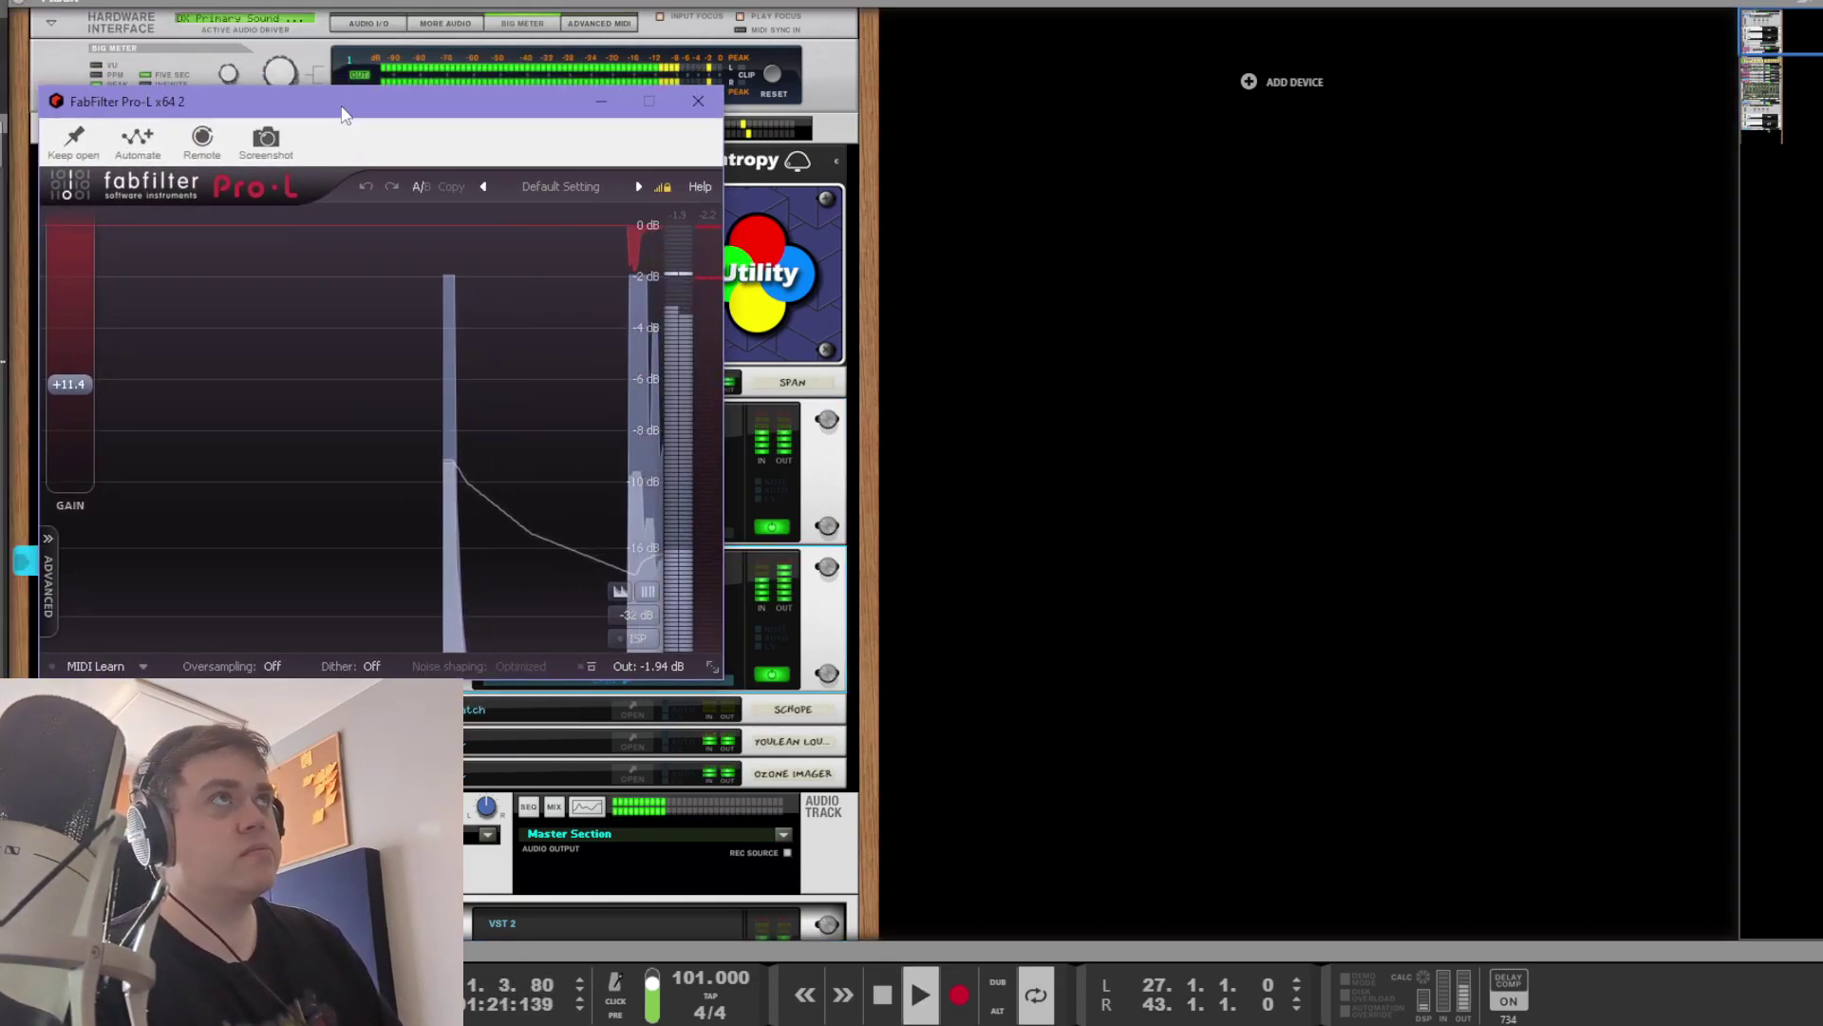
{"action": "key", "text": "space"}
{"action": "left_click", "coordinate": [1245, 532]}
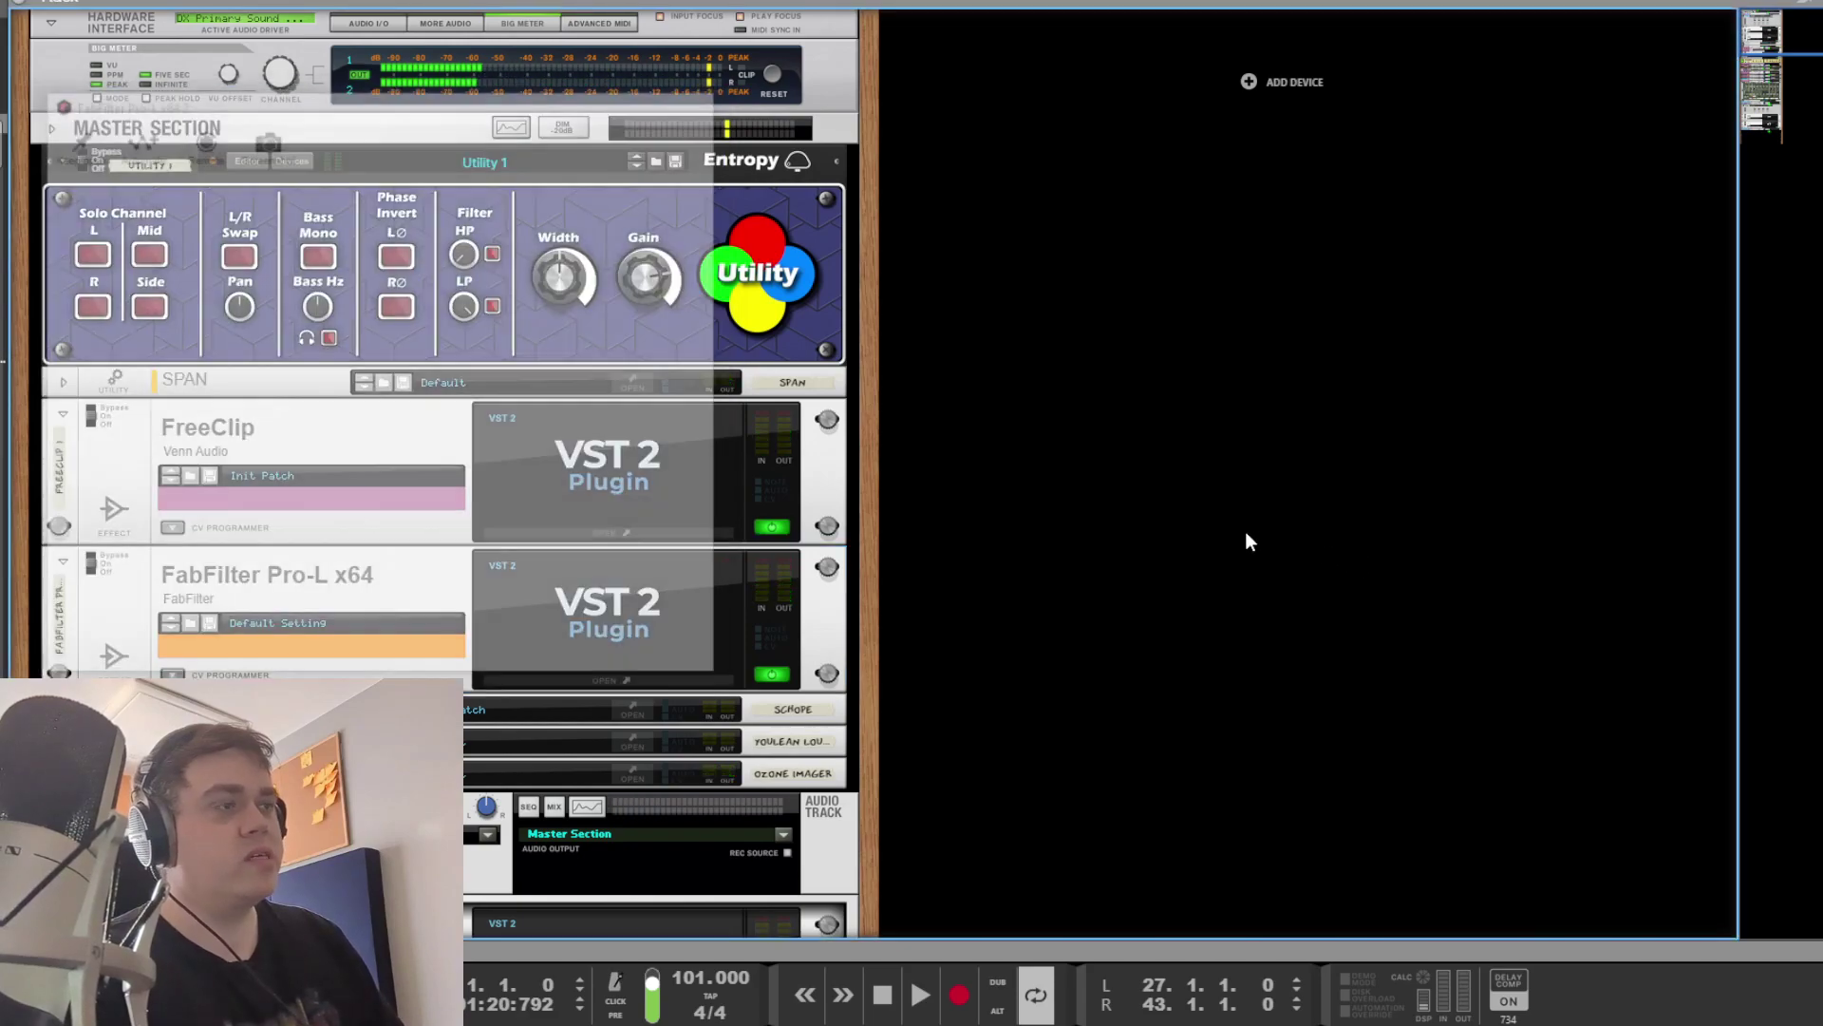
Step: Return from the rack to the track arrangement in the sequencer
{"action": "key", "text": "F7"}
{"action": "scroll", "coordinate": [1177, 613], "scroll_direction": "up", "scroll_amount": 1}
{"action": "scroll", "coordinate": [1177, 613], "scroll_direction": "down", "scroll_amount": 1}
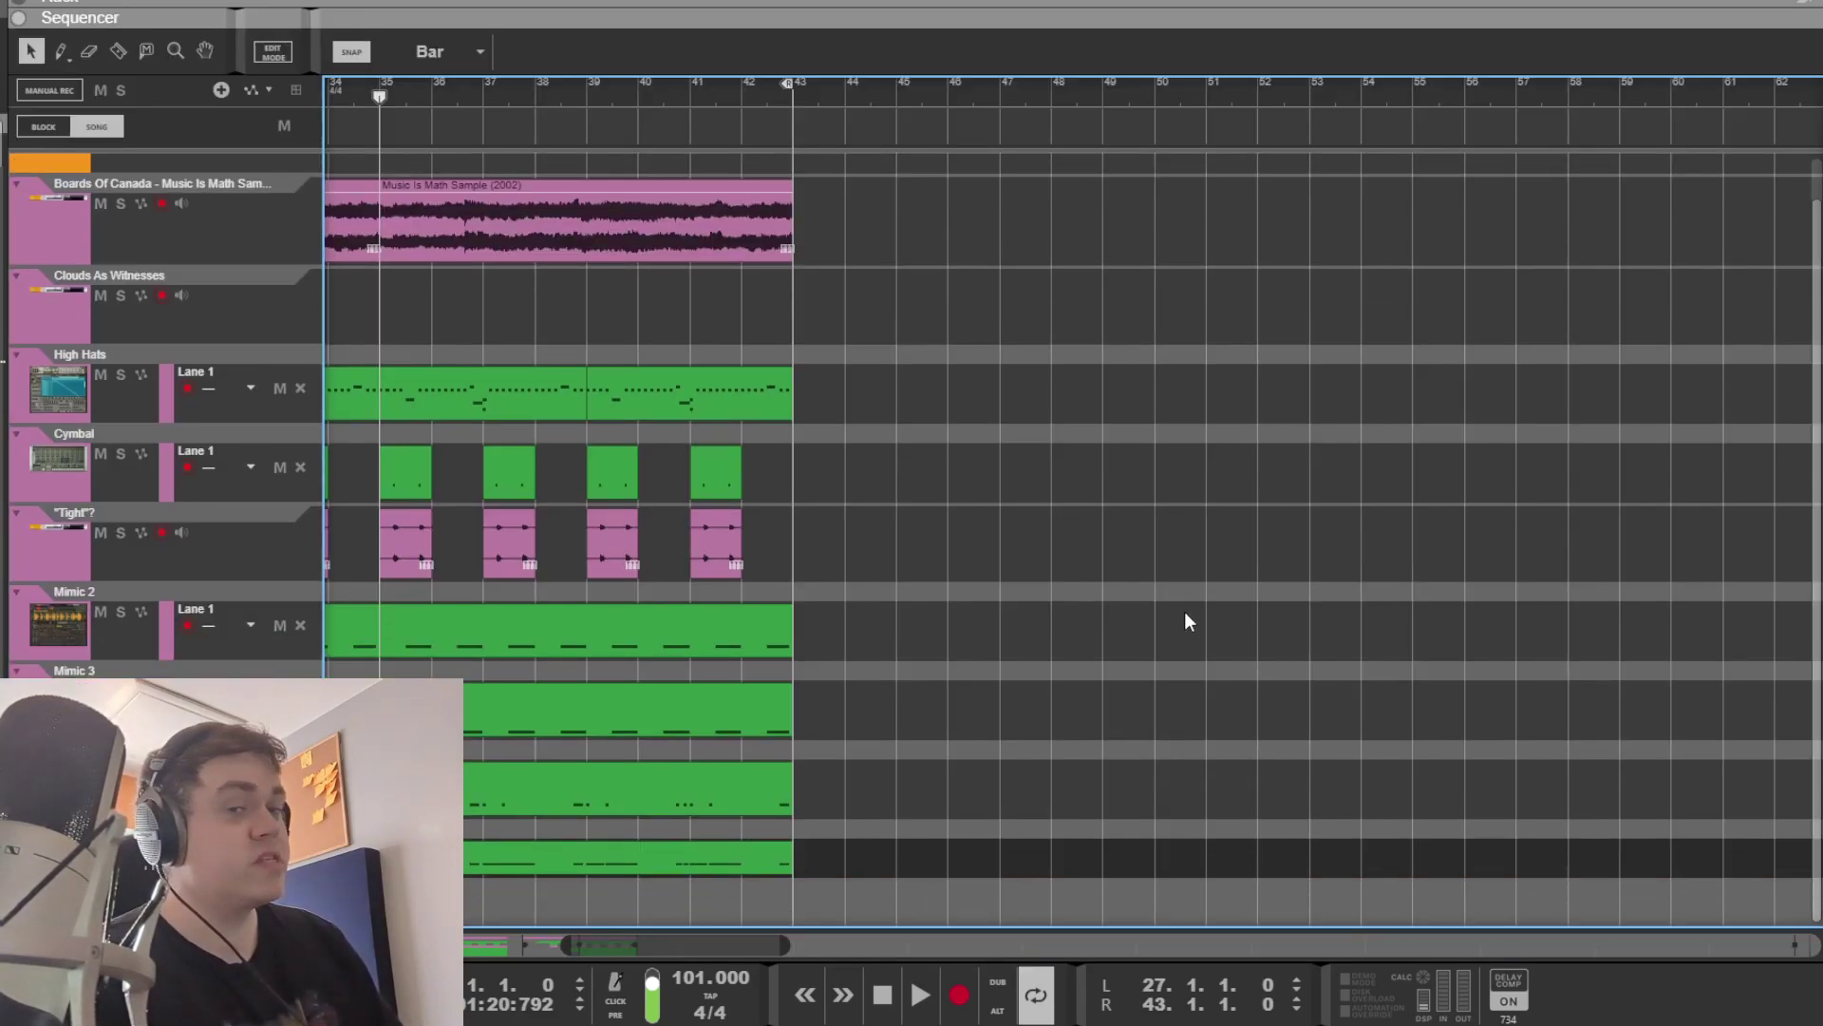